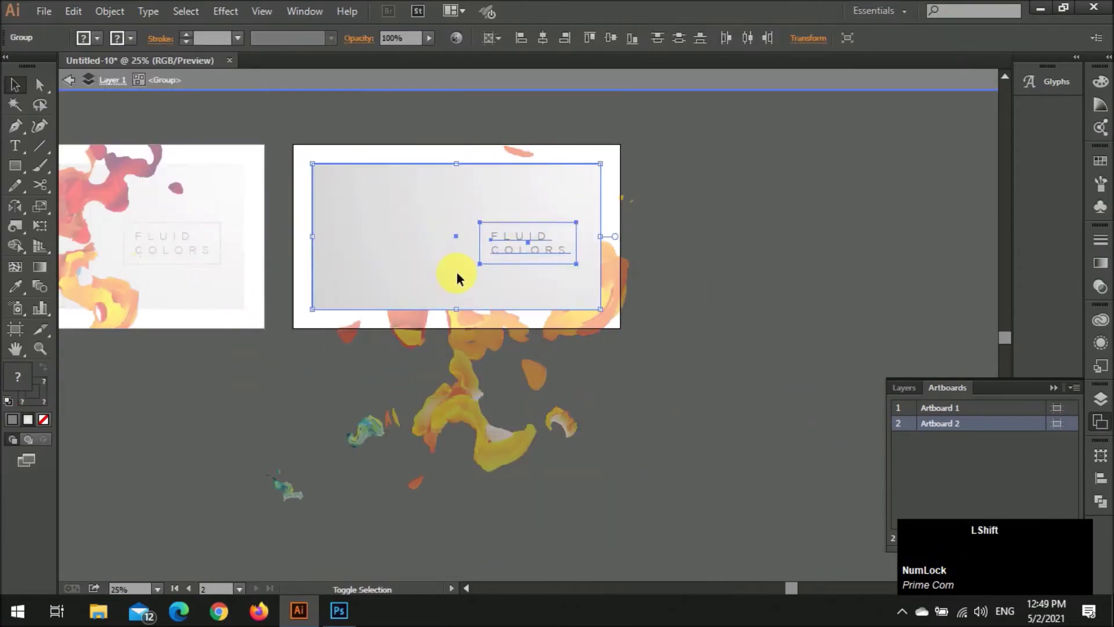
scroll(754, 244, down, 3)
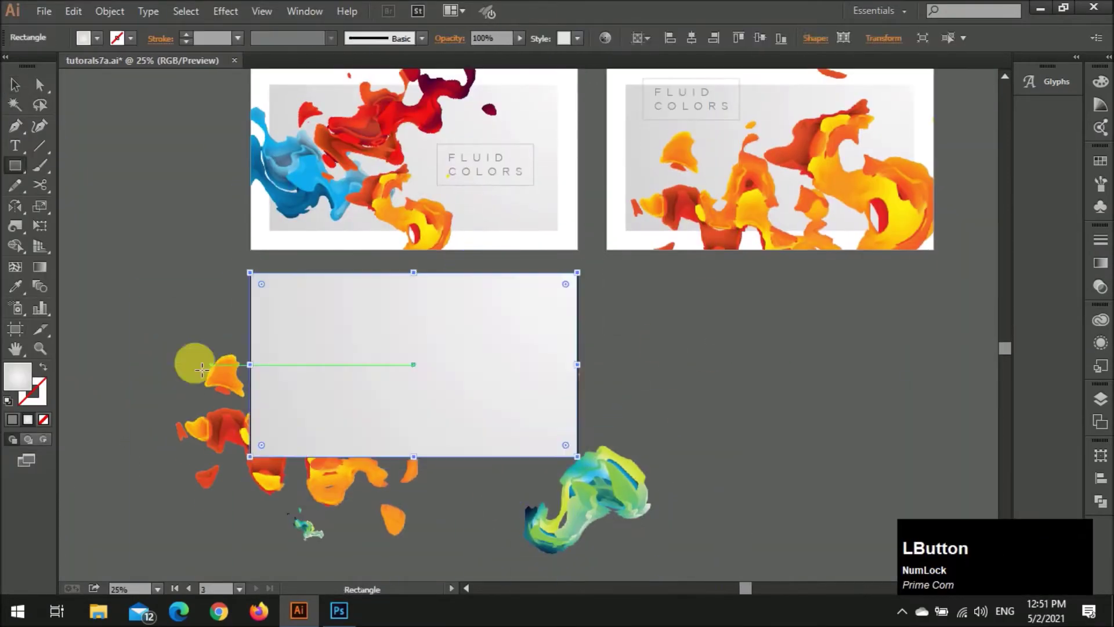
drag(663, 232, 680, 250)
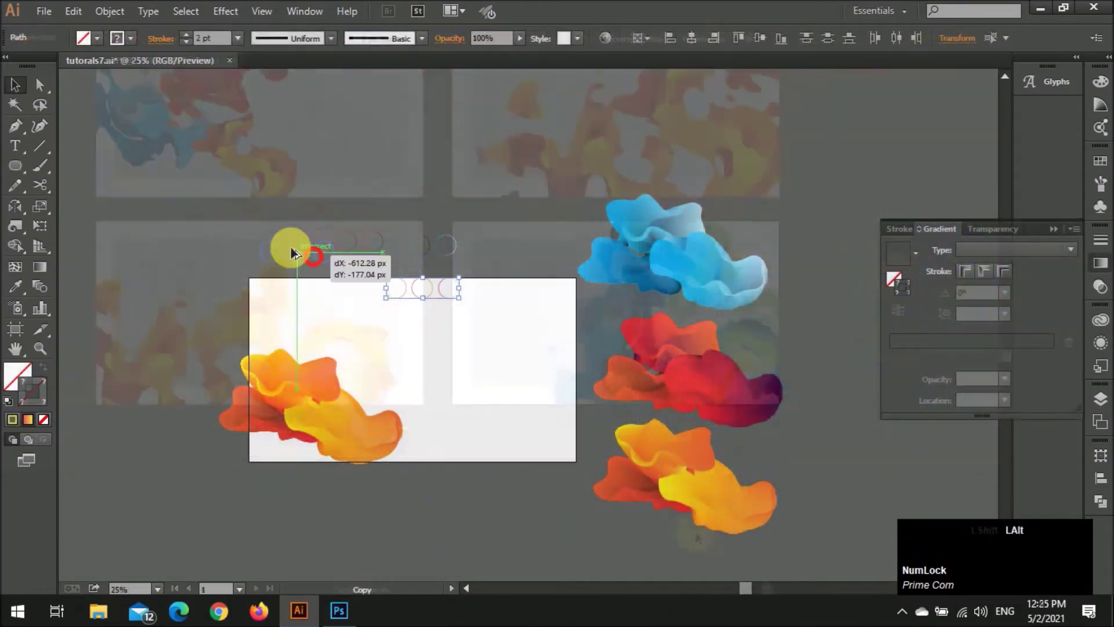
Duplicate the three red-and-yellow gradient circles to an empty spot above the artboard's upper-left corner
drag(291, 248, 269, 267)
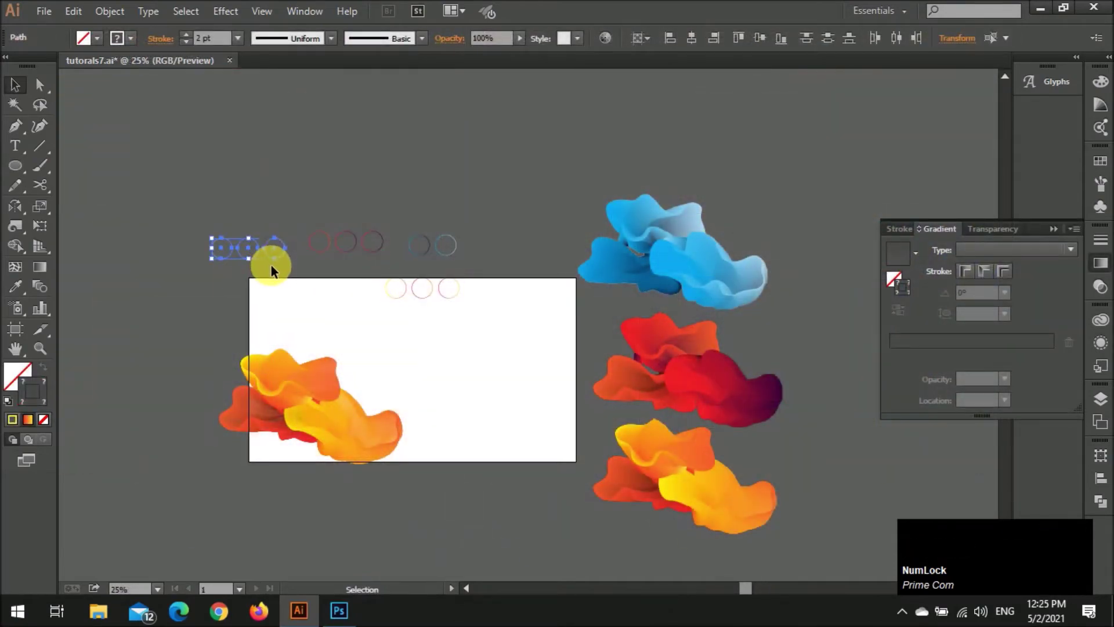
click(430, 368)
Set the end colour of the first circle's stroke gradient to the yellow-green swatch C=20 M=0 Y=100 K=0
scroll(425, 293, up, 2)
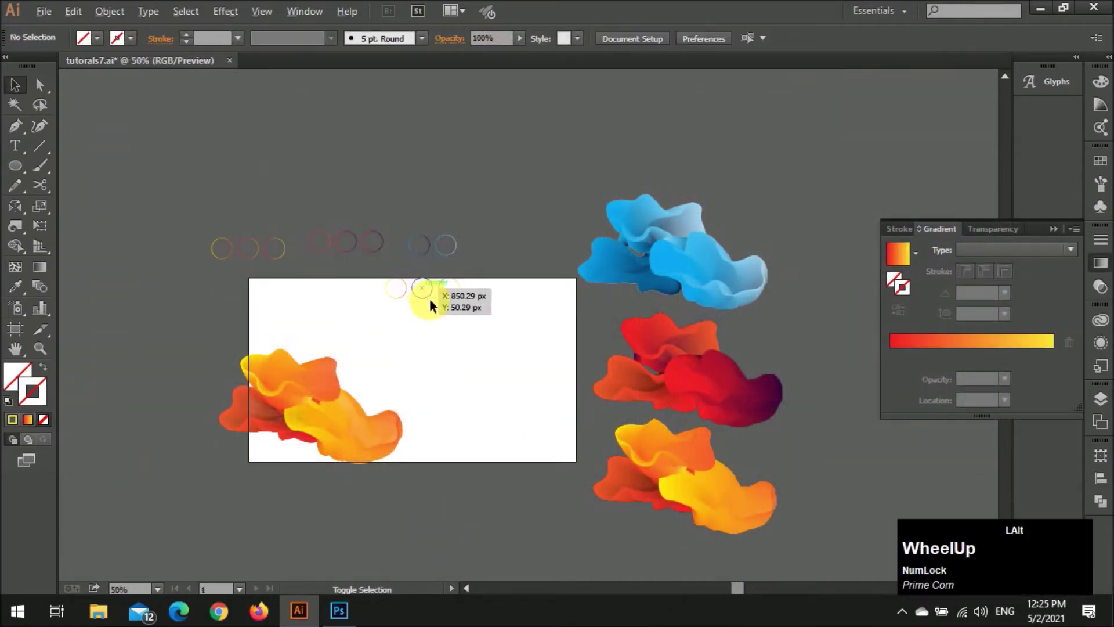
scroll(426, 293, up, 2)
click(388, 296)
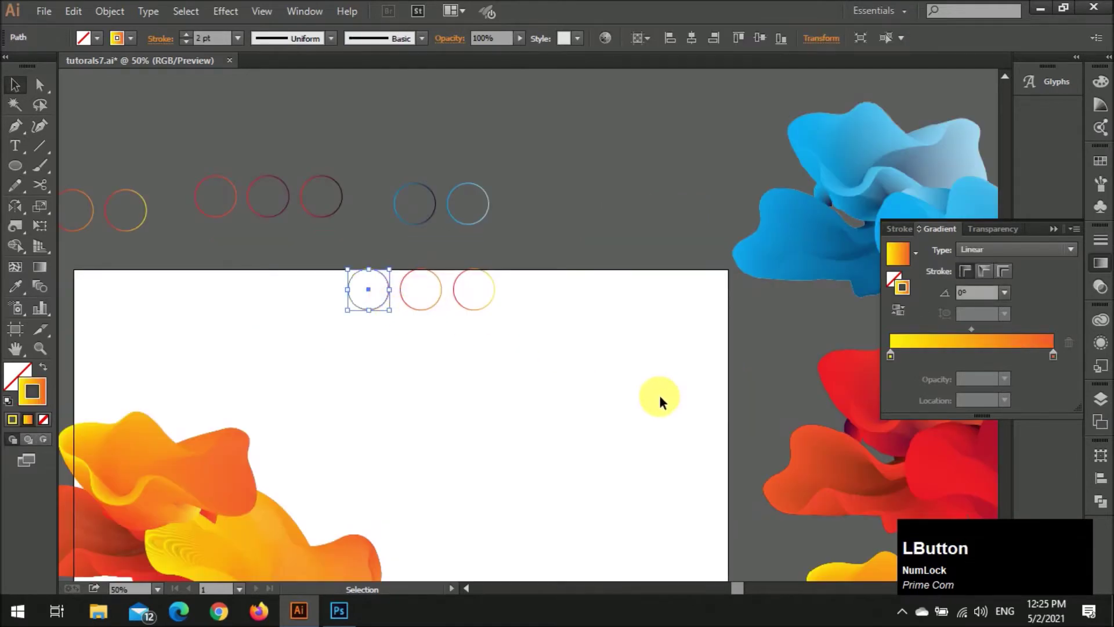
double_click(1053, 355)
click(1021, 409)
click(1026, 409)
scroll(480, 398, down, 1)
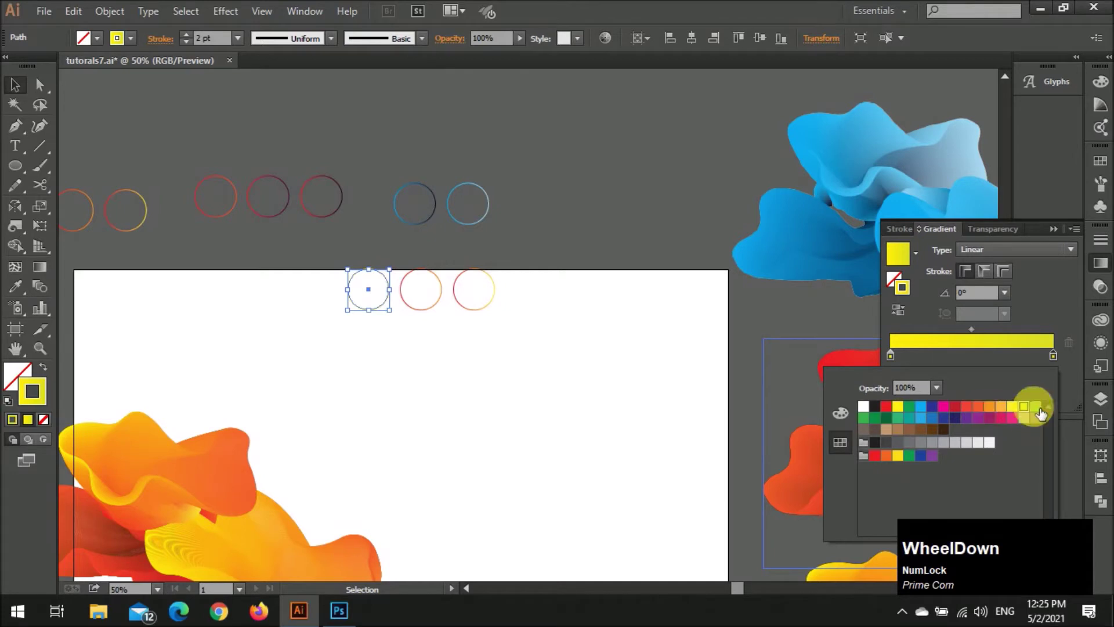
click(1037, 407)
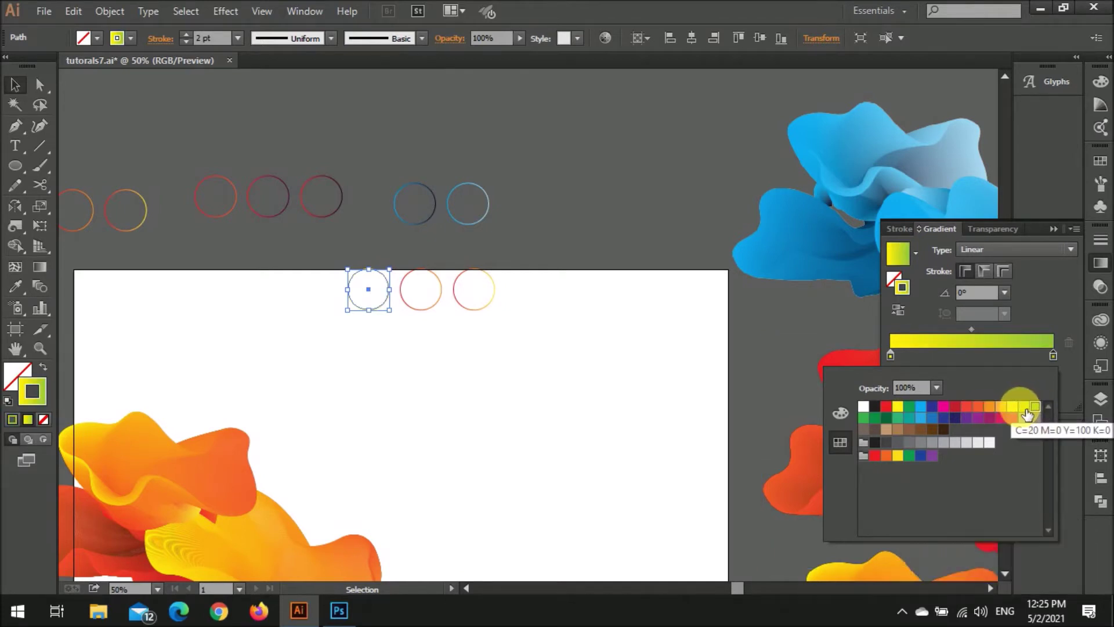
click(1024, 406)
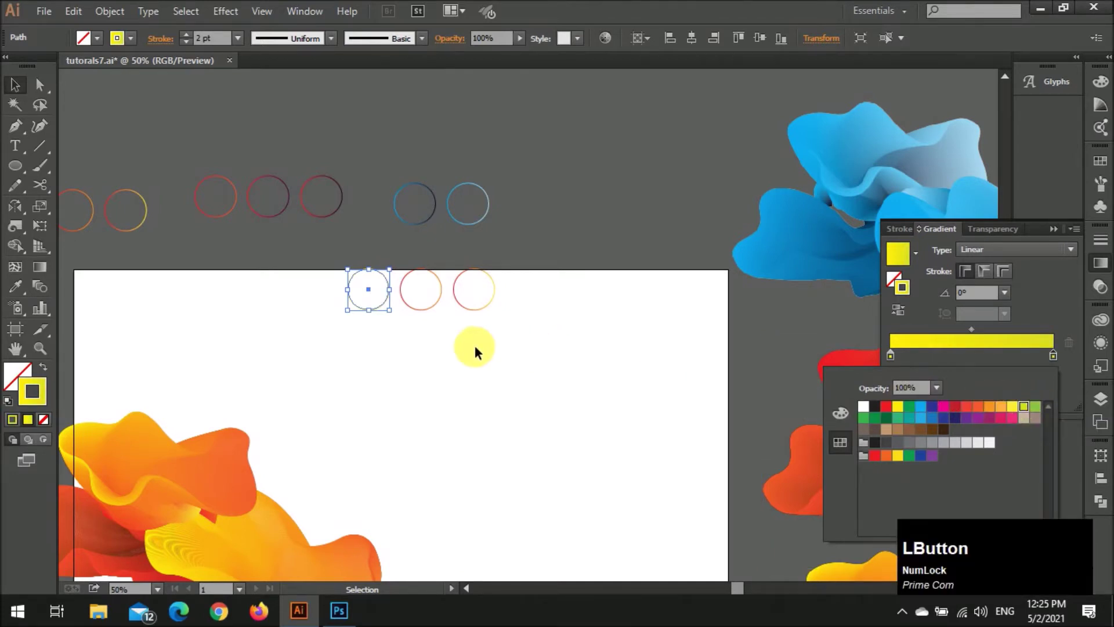
Set the start colour of the third circle's stroke gradient to orange-red and move the middle circle to the right of it
click(481, 302)
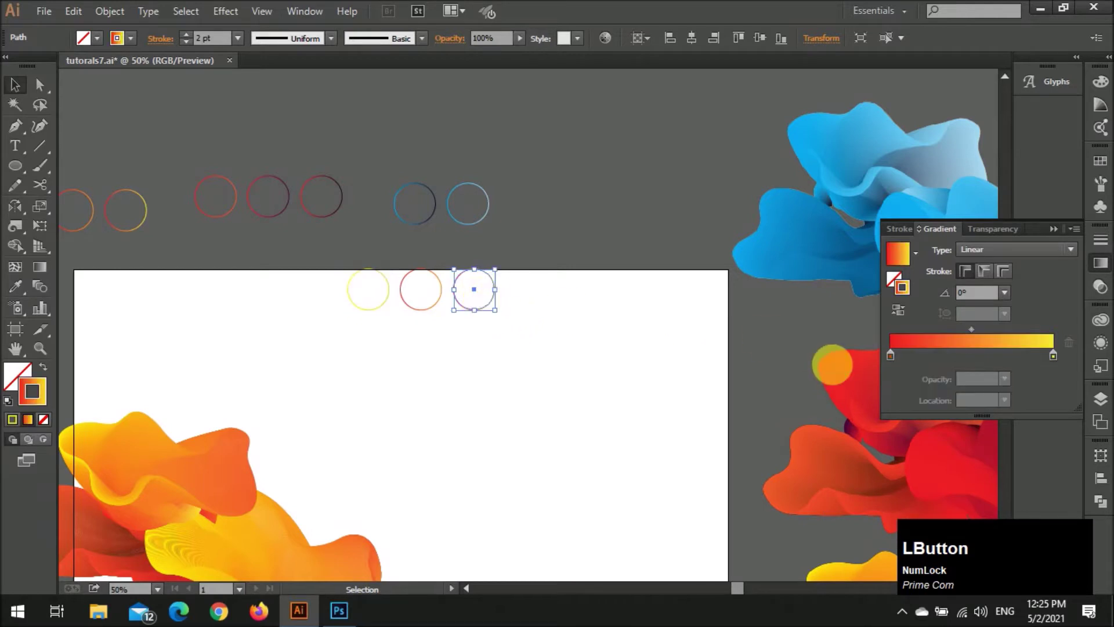
double_click(892, 355)
click(988, 407)
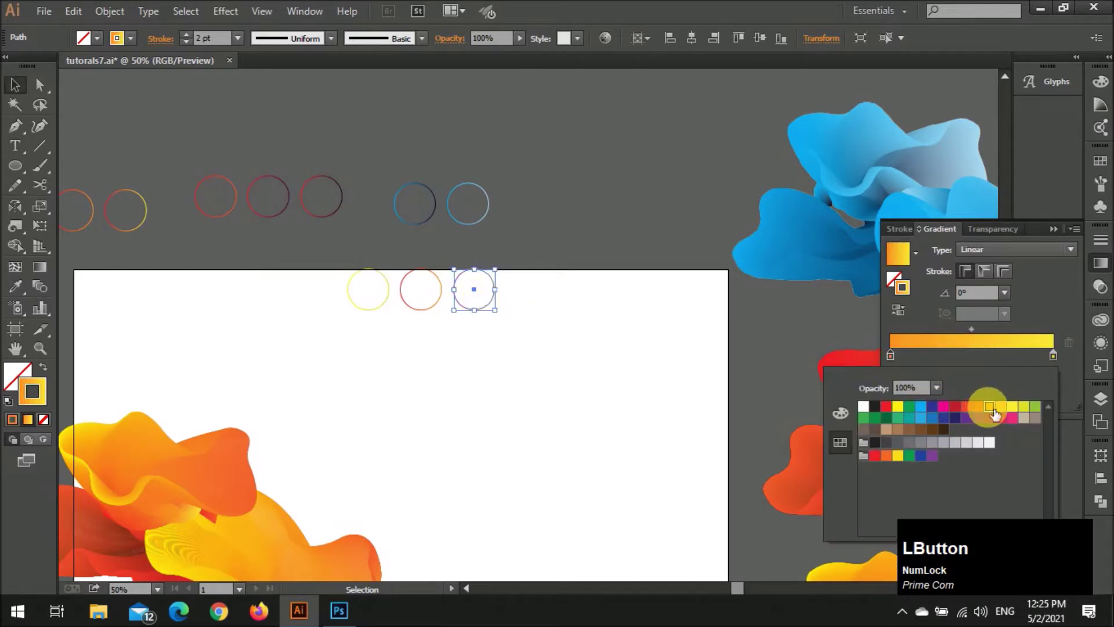
click(530, 373)
click(423, 329)
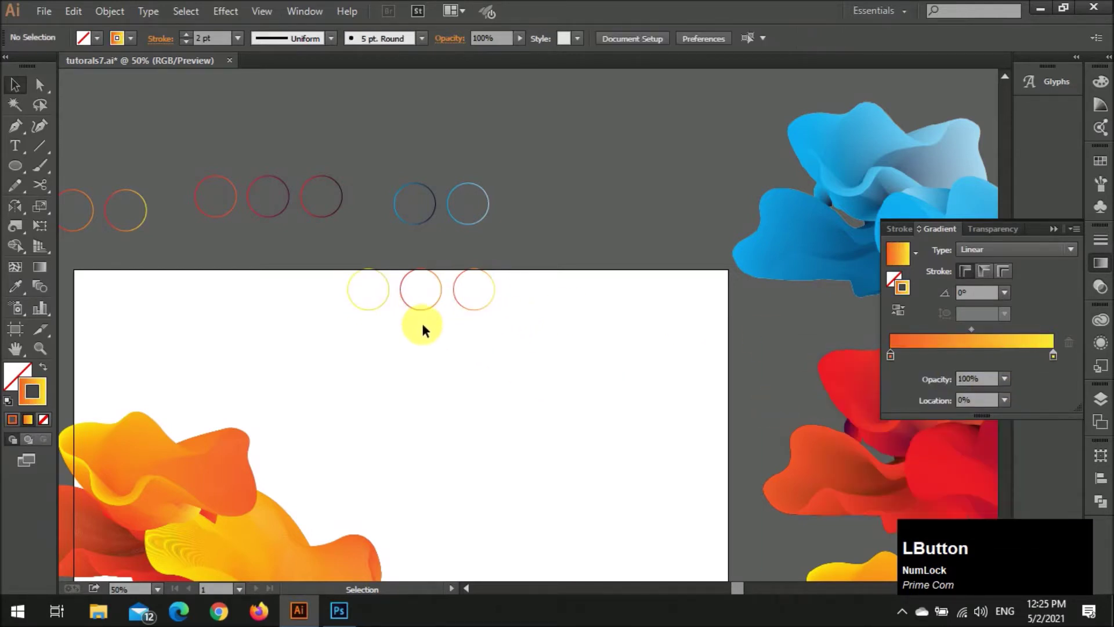
drag(431, 305, 556, 304)
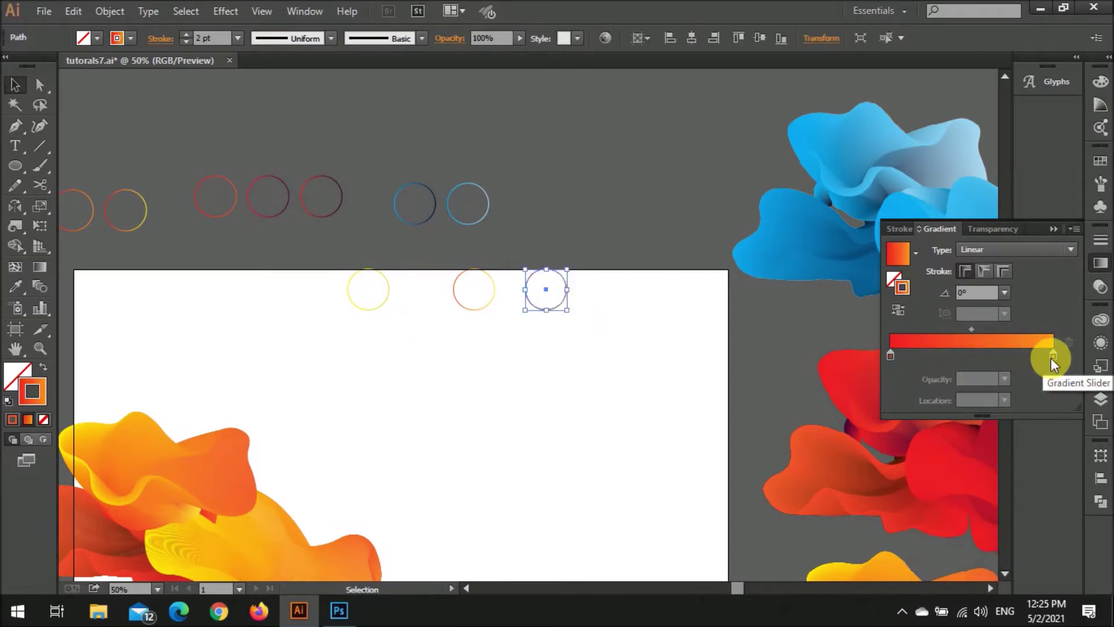
click(552, 350)
Isolate the front orange blend and apply the yellow circle's stroke gradient to its outer path with the Eyedropper
scroll(316, 423, down, 2)
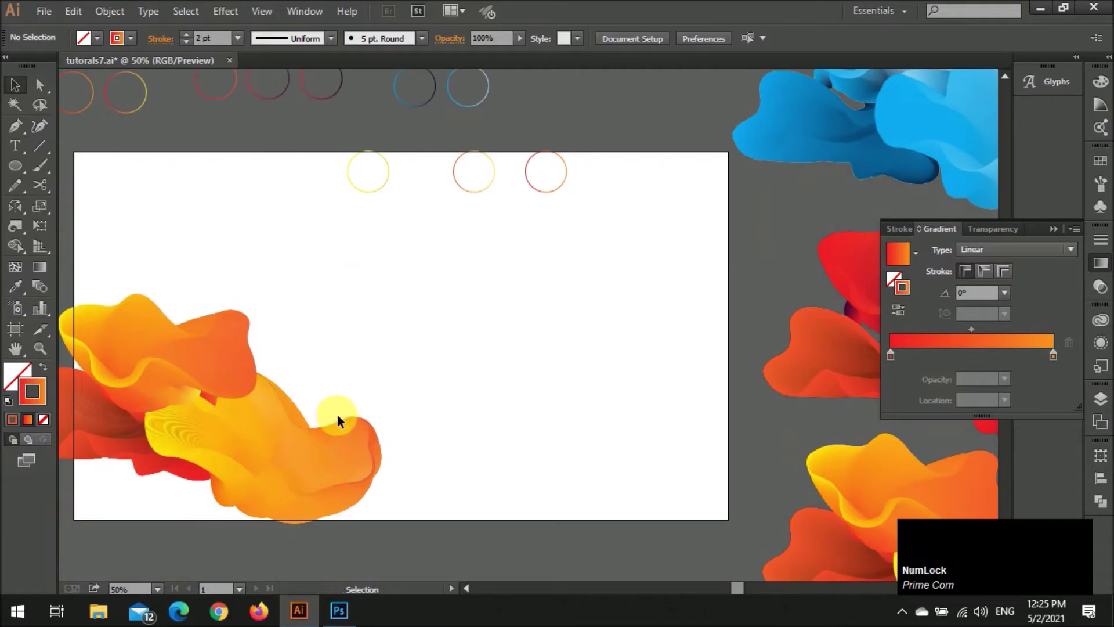
double_click(341, 423)
click(350, 424)
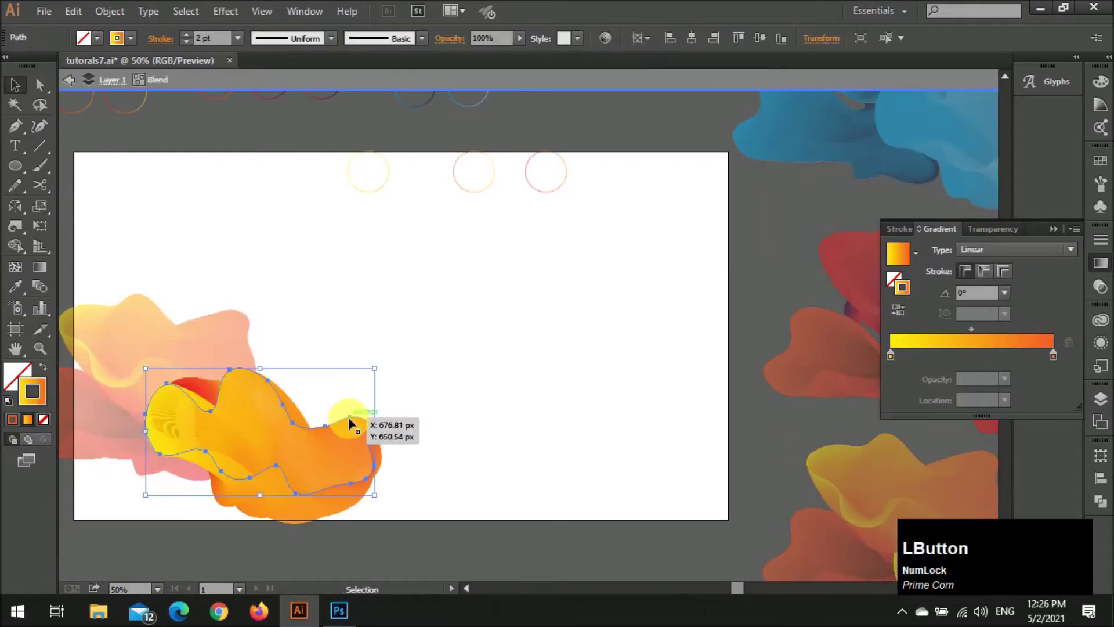
key(i)
click(386, 180)
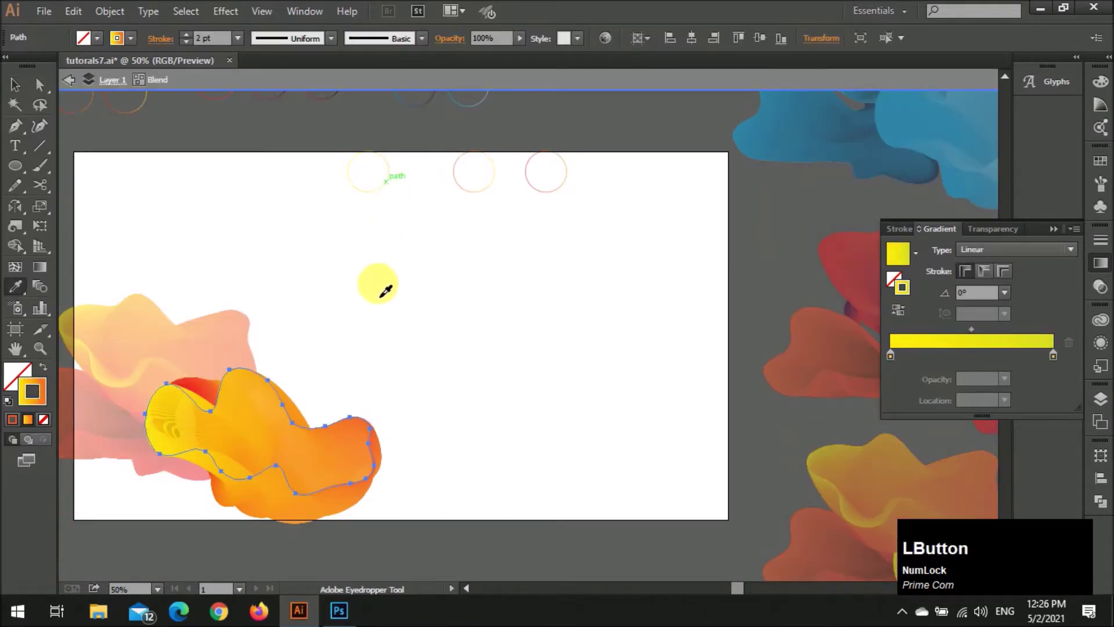
key(v)
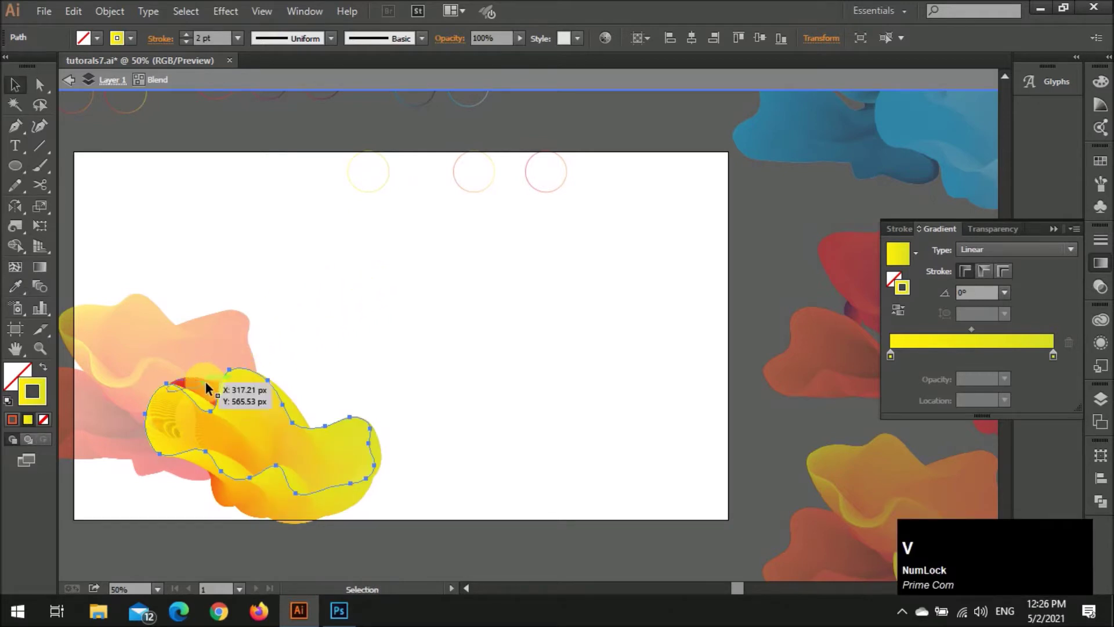
Try applying the orange-to-yellow circle's stroke gradient to the small inner path of the front blend
click(244, 431)
key(i)
click(470, 191)
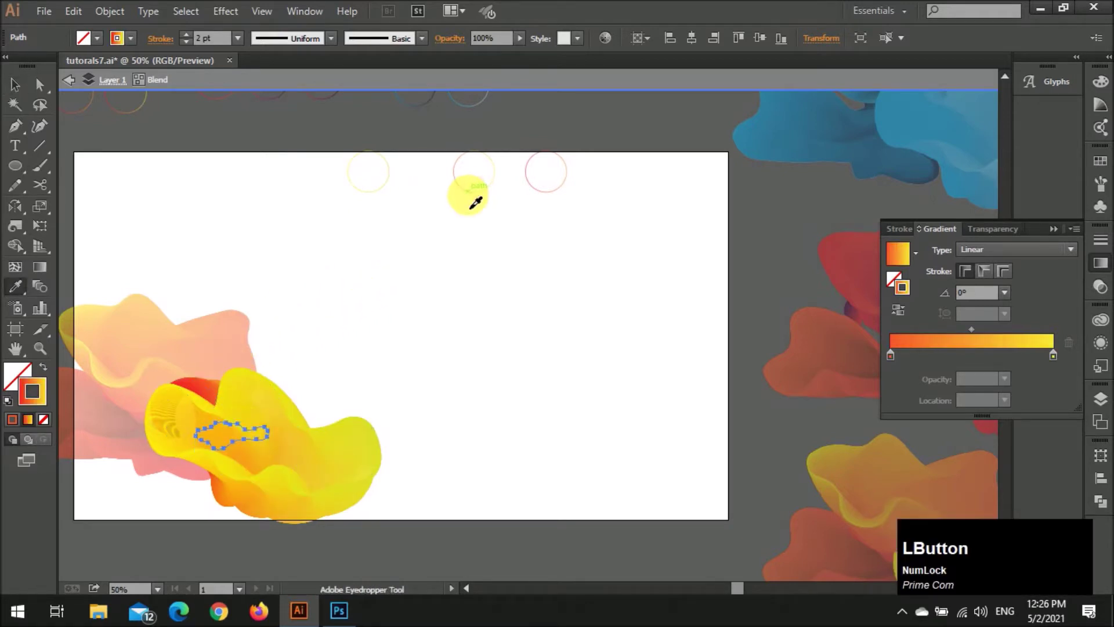
key(v)
click(415, 279)
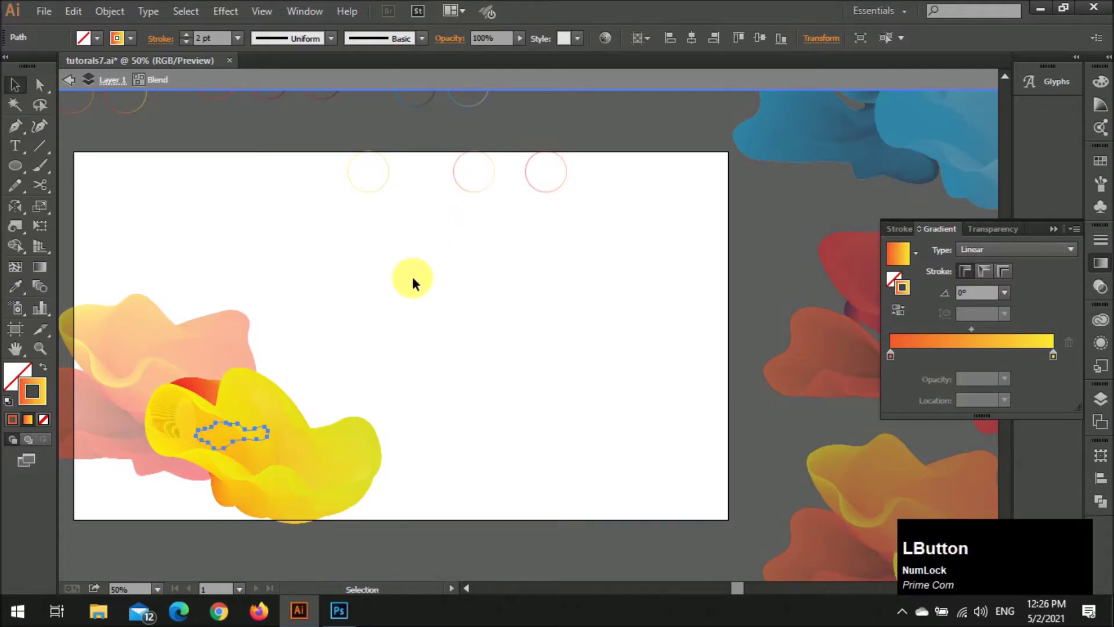
Undo the last gradient change on the front blend's inner path and leave isolation
scroll(412, 282, left, 5)
key(ctrl+z)
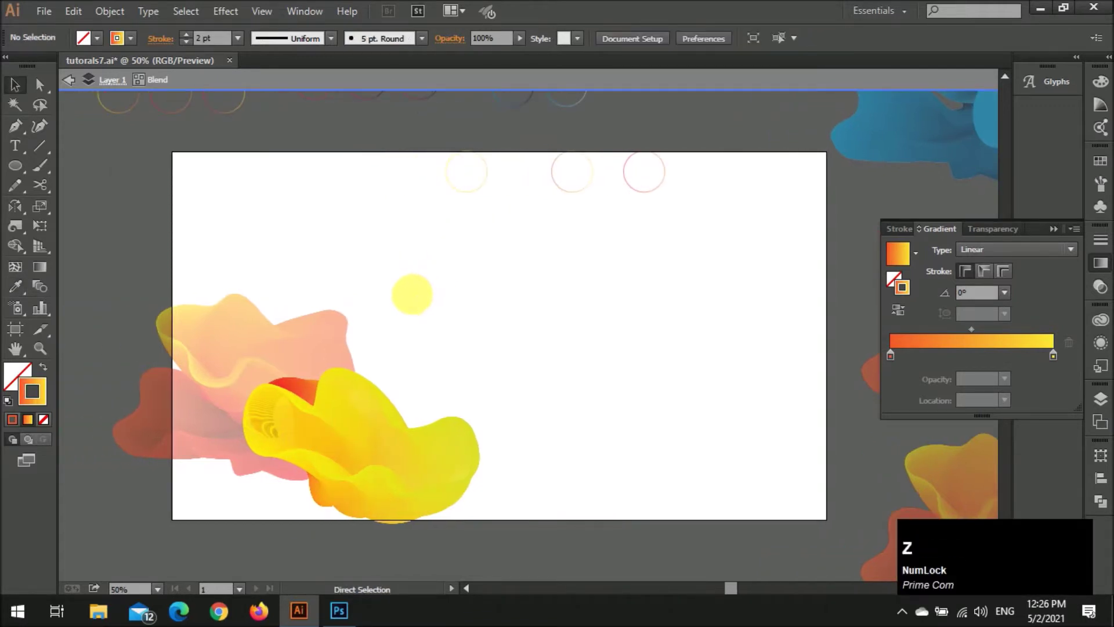
click(412, 296)
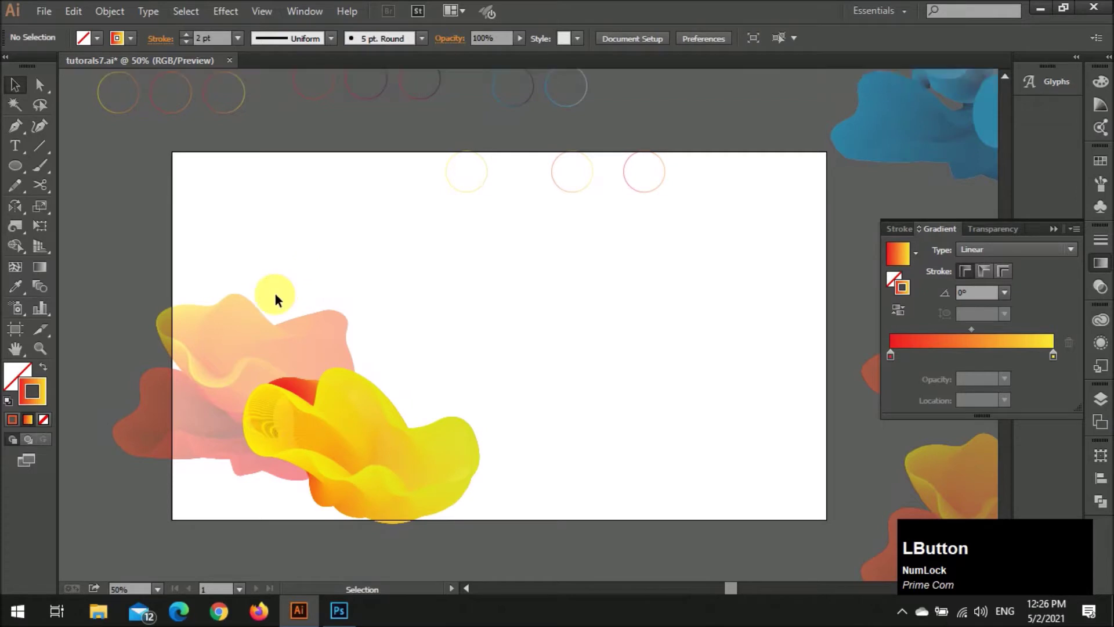
Isolate the upper orange blend and apply the yellow circle's stroke gradient to its outer path
click(281, 332)
double_click(280, 330)
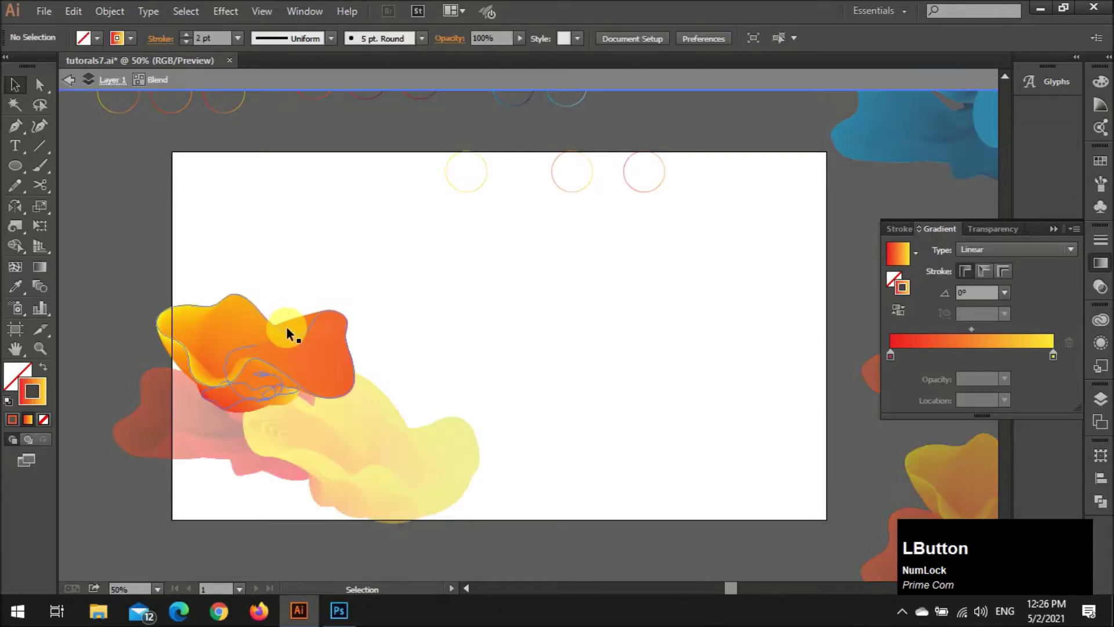
key(i)
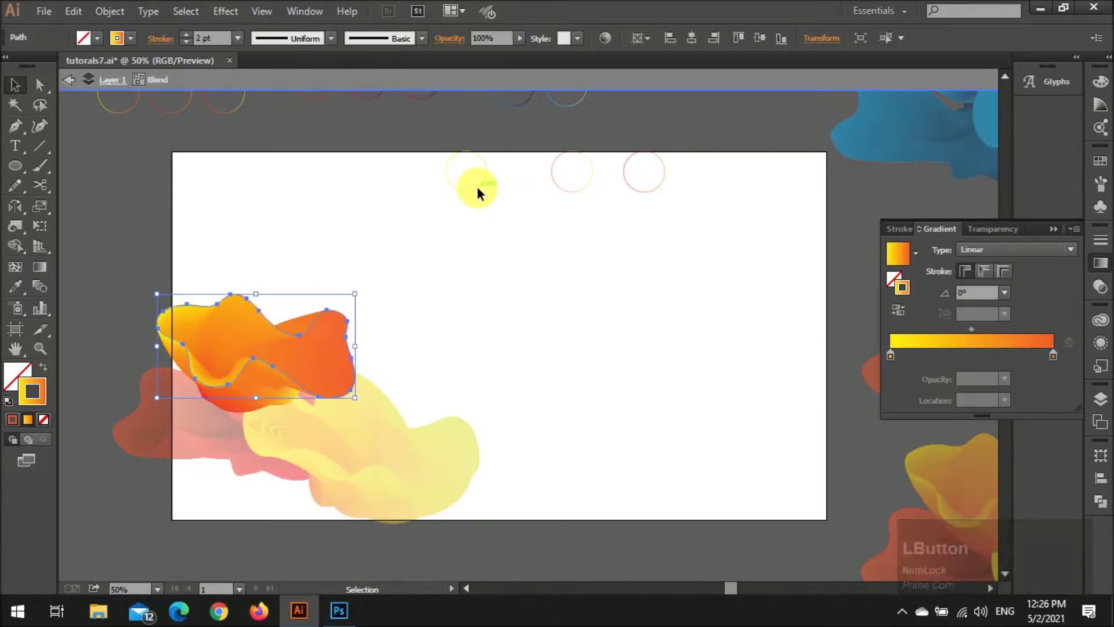
click(477, 191)
key(v)
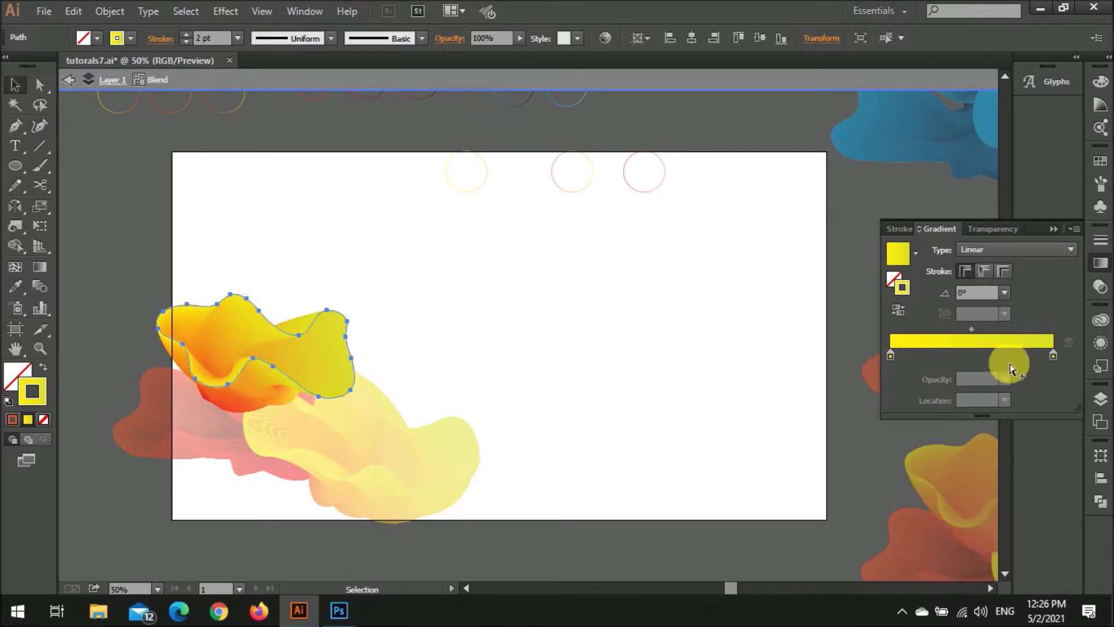
Give the upper blend's outer path a three-stop gradient by adding a stop and setting the end colour to white
mouse_move(1053, 355)
mouse_down()
mouse_move(986, 359)
mouse_move(1055, 361)
mouse_up()
double_click(1052, 355)
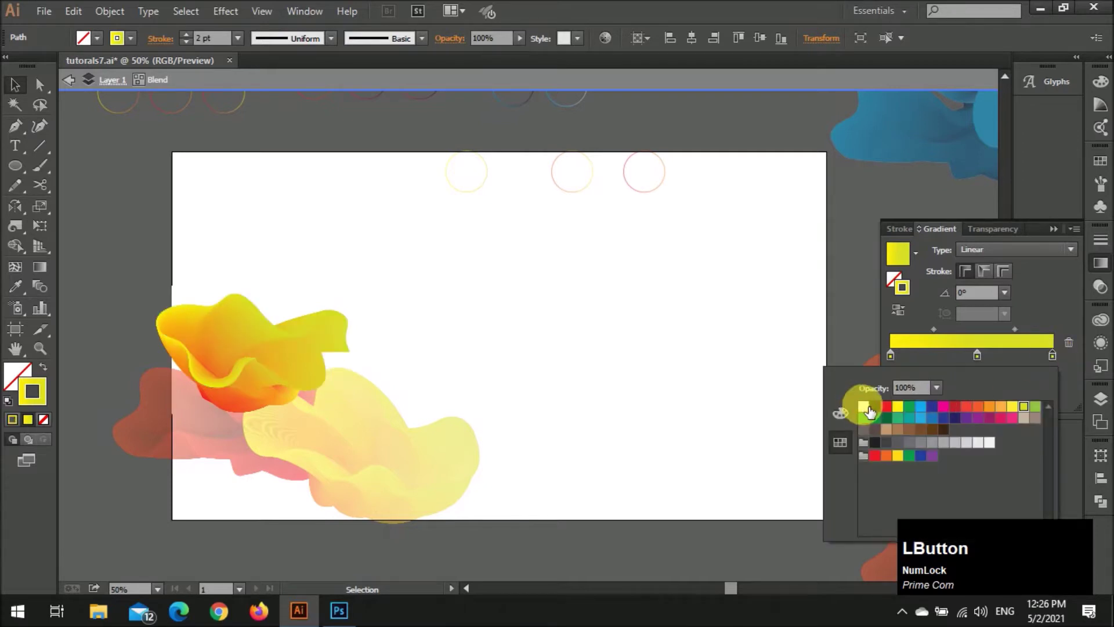
click(864, 406)
click(477, 340)
click(462, 340)
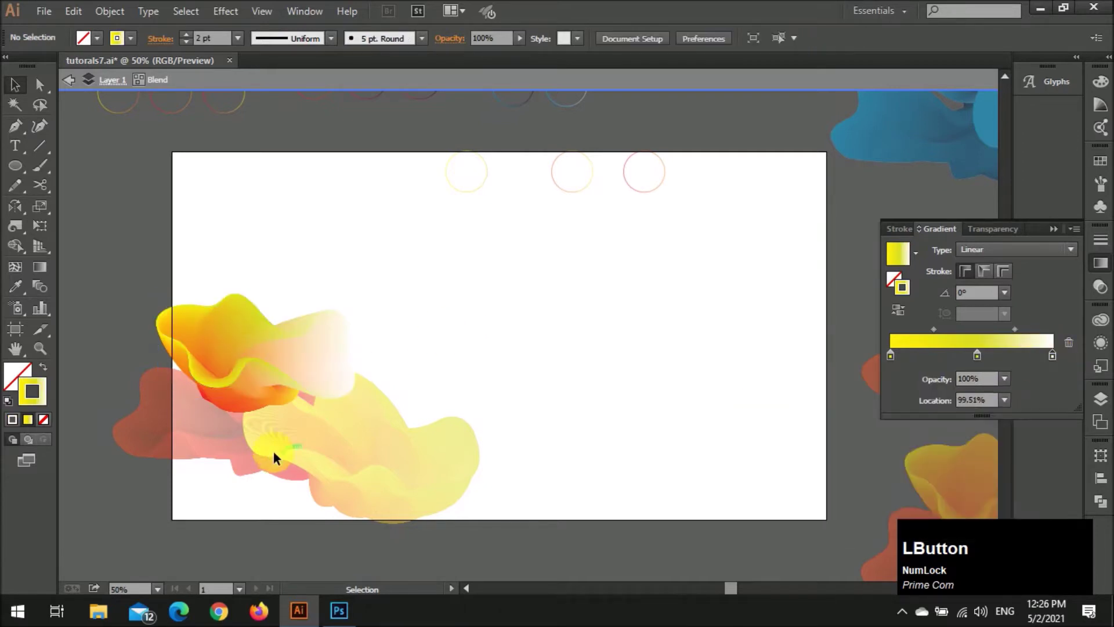
Isolate the lower-left red blend and sample the upper blend's yellow-to-white gradient onto its outer path
double_click(139, 454)
double_click(147, 459)
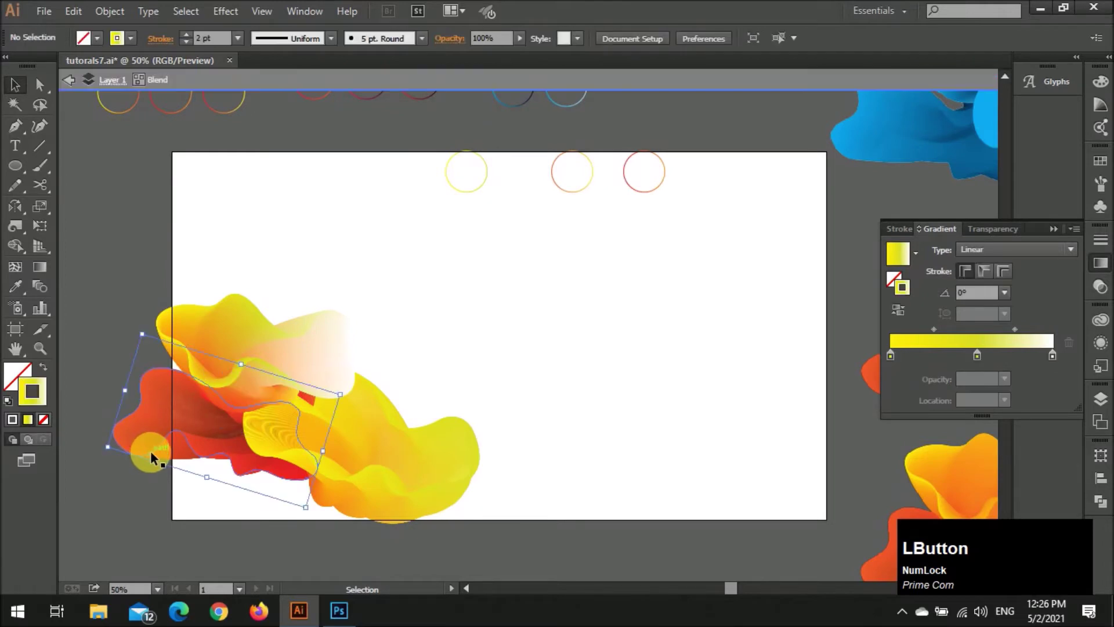
key(i)
click(357, 344)
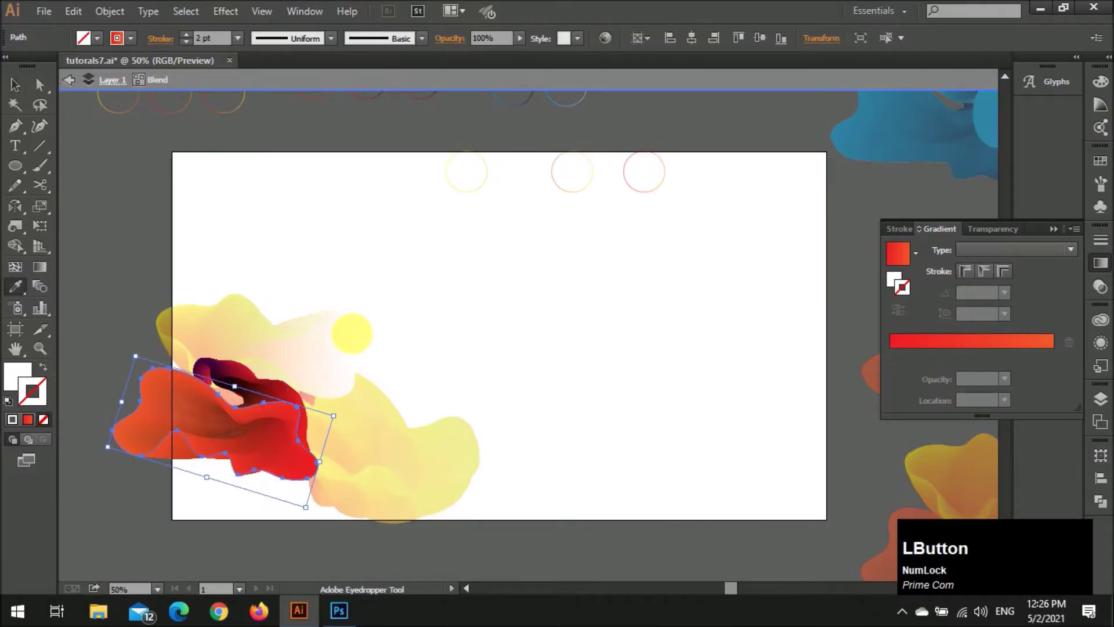
click(355, 369)
key(v)
Apply the yellow circle's gradient to the lower-left blend's inner path and reverse the gradient direction
click(318, 397)
click(296, 401)
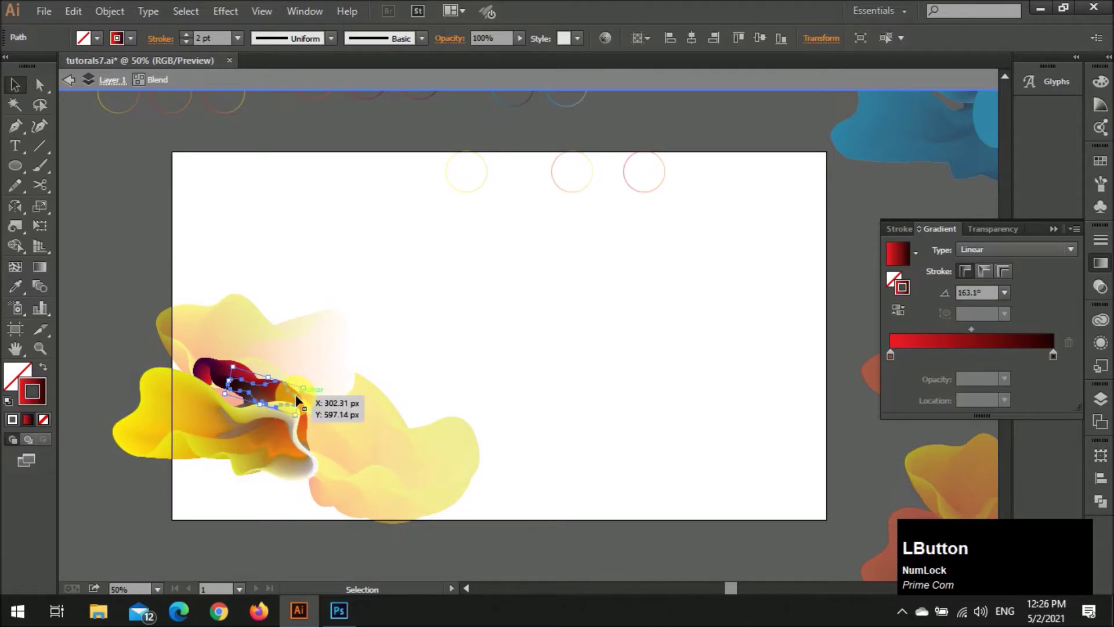
key(i)
click(480, 201)
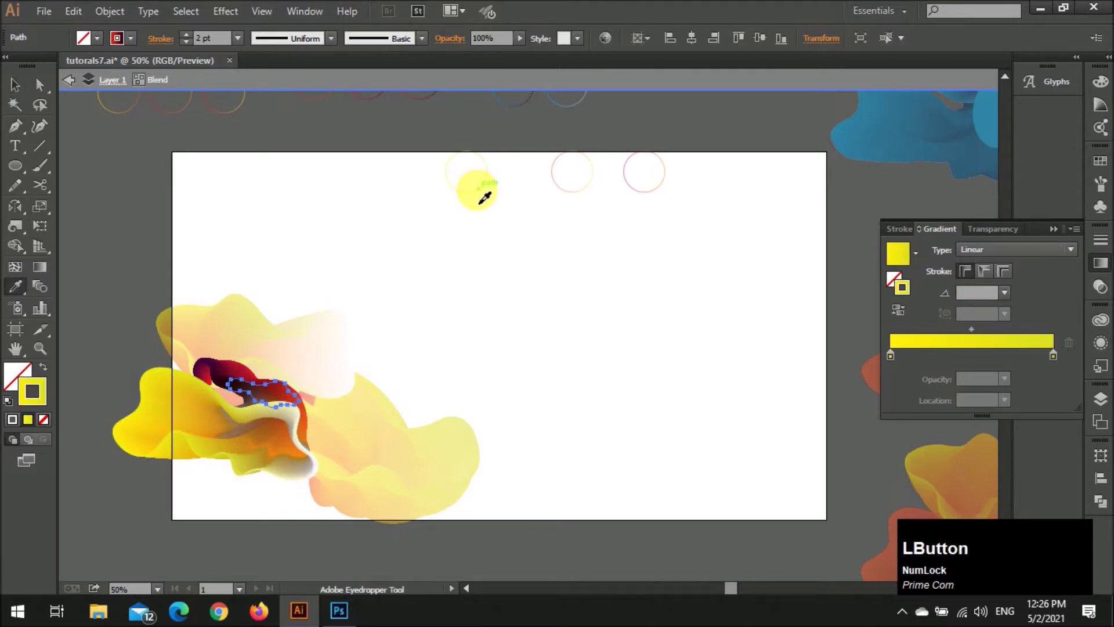
click(892, 312)
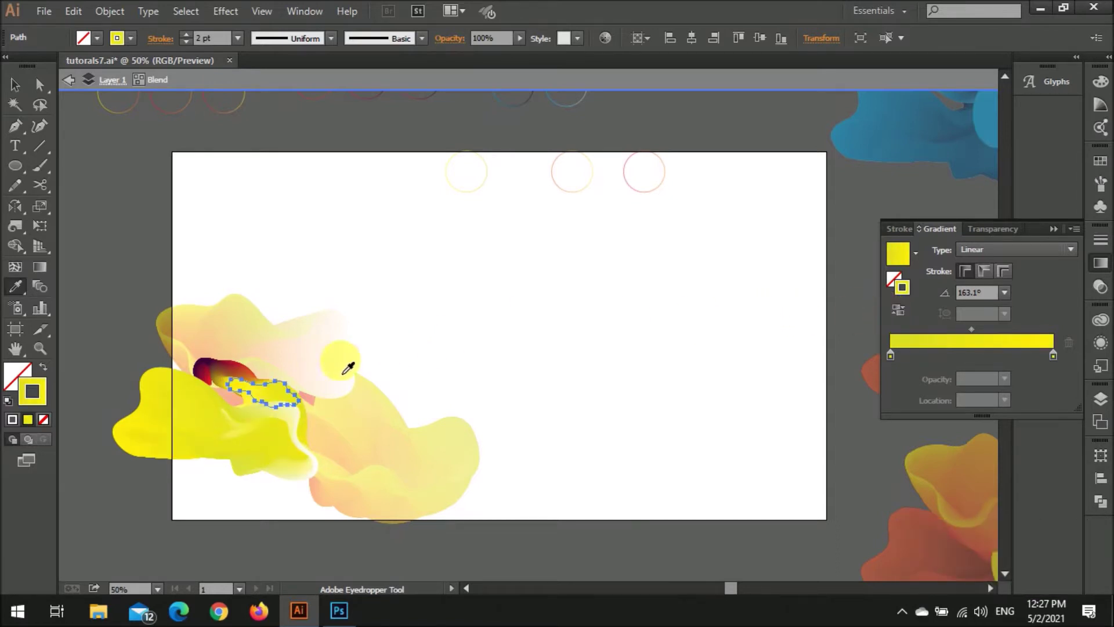
Apply the orange-to-yellow circle's stroke gradient to the lower-left blend's inner path and leave isolation
click(580, 191)
click(329, 305)
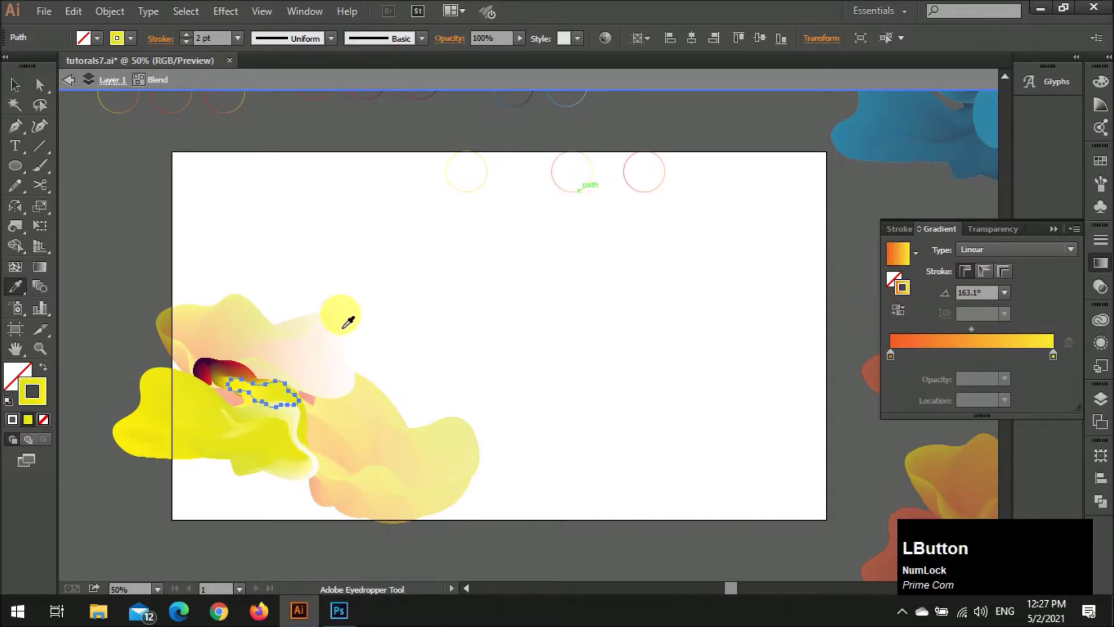
key(v)
drag(441, 305, 465, 287)
double_click(464, 288)
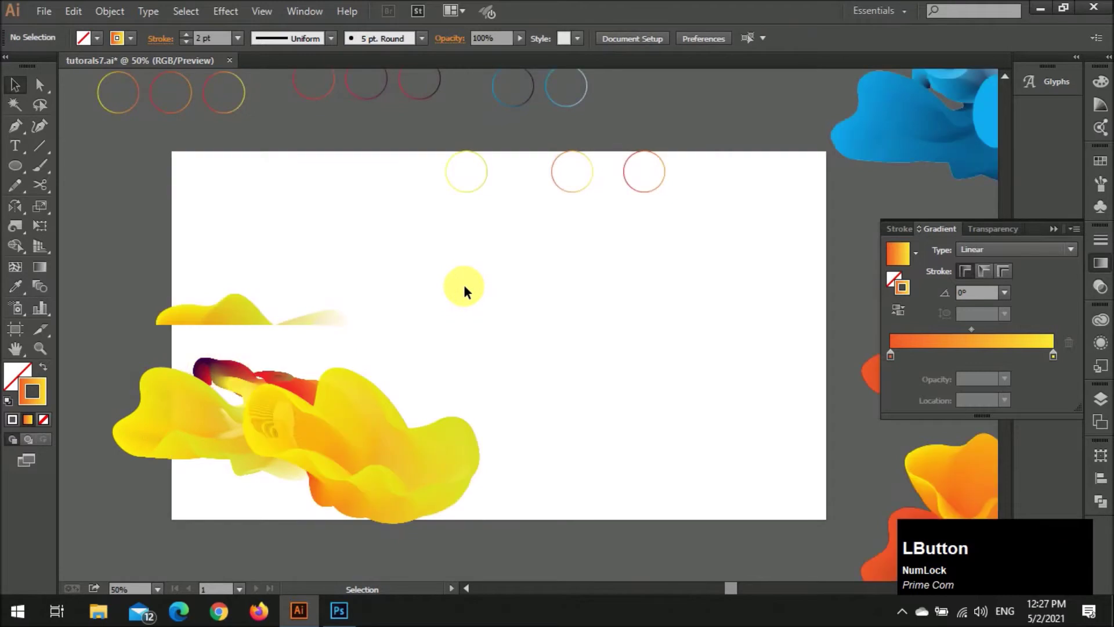
Isolate the lower-left blend, apply the orange-to-yellow circle's stroke gradient to its outer path, and leave isolation
scroll(445, 291, down, 1)
scroll(446, 293, right, 2)
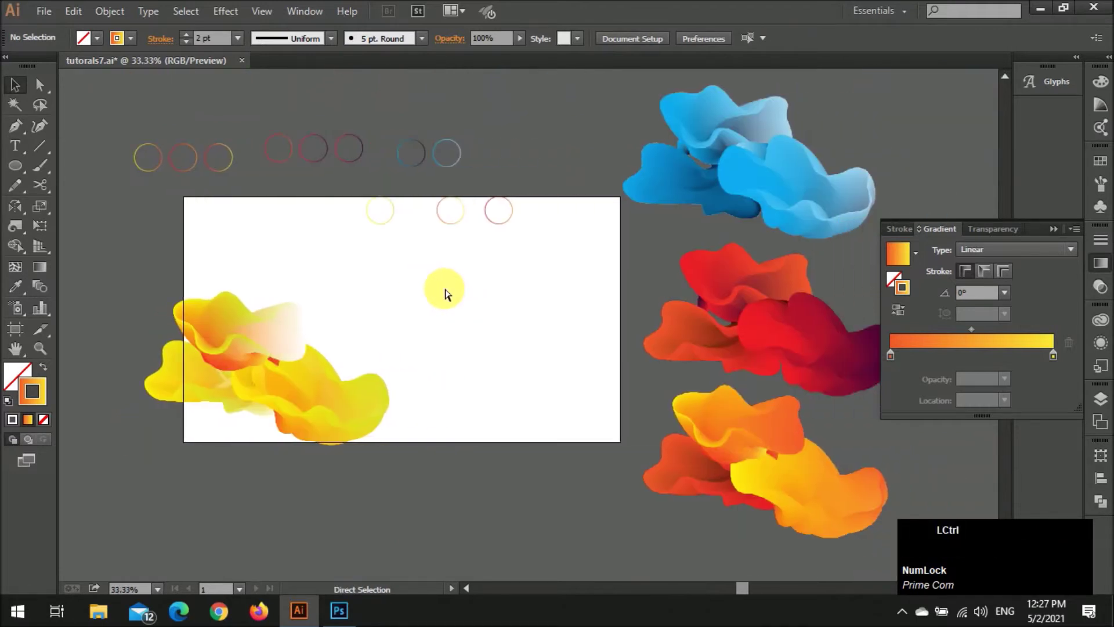
drag(403, 291, 101, 481)
click(101, 480)
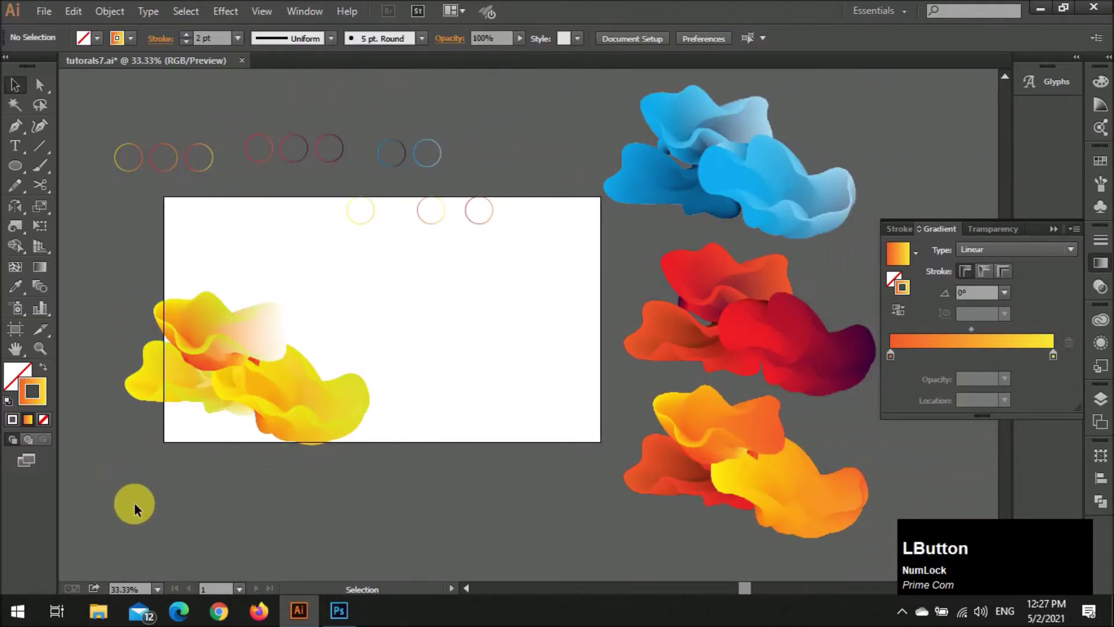
double_click(183, 399)
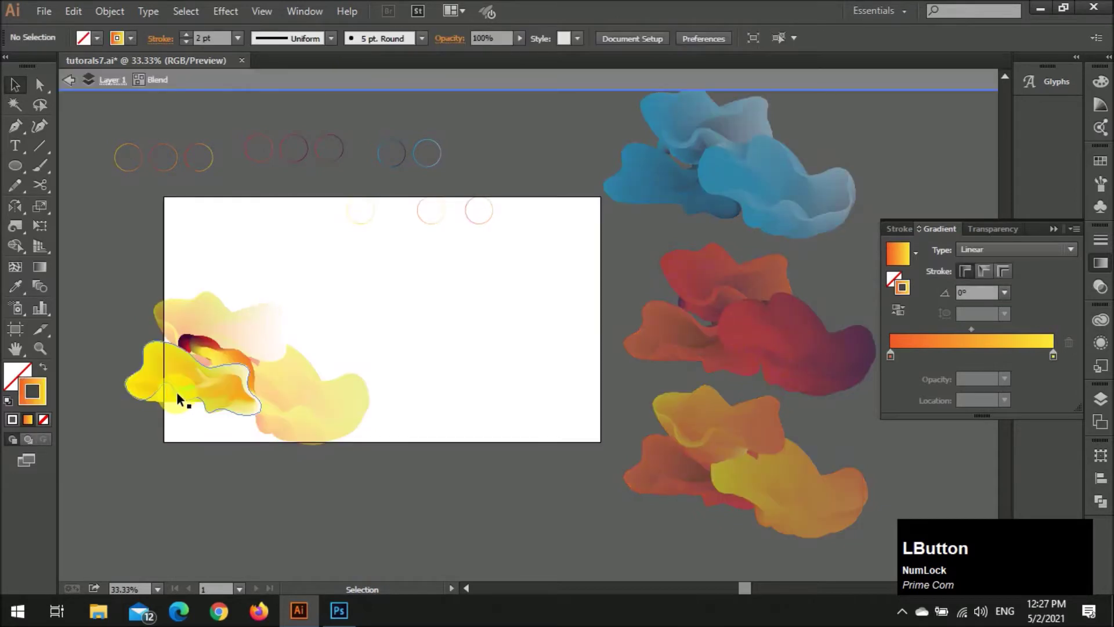
click(177, 395)
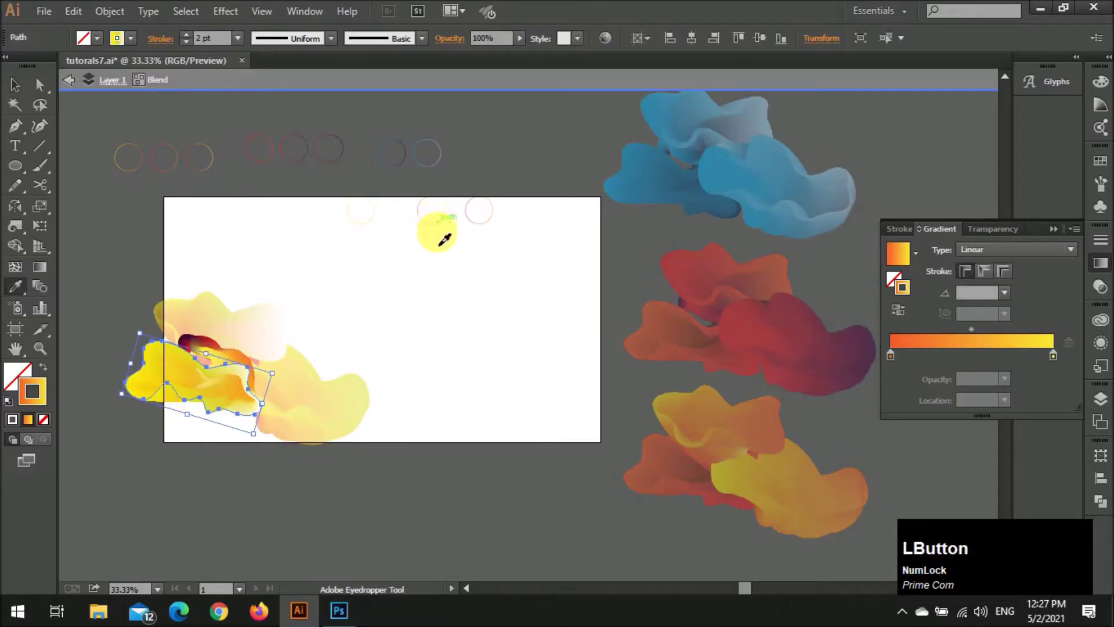
click(450, 277)
key(v)
double_click(446, 278)
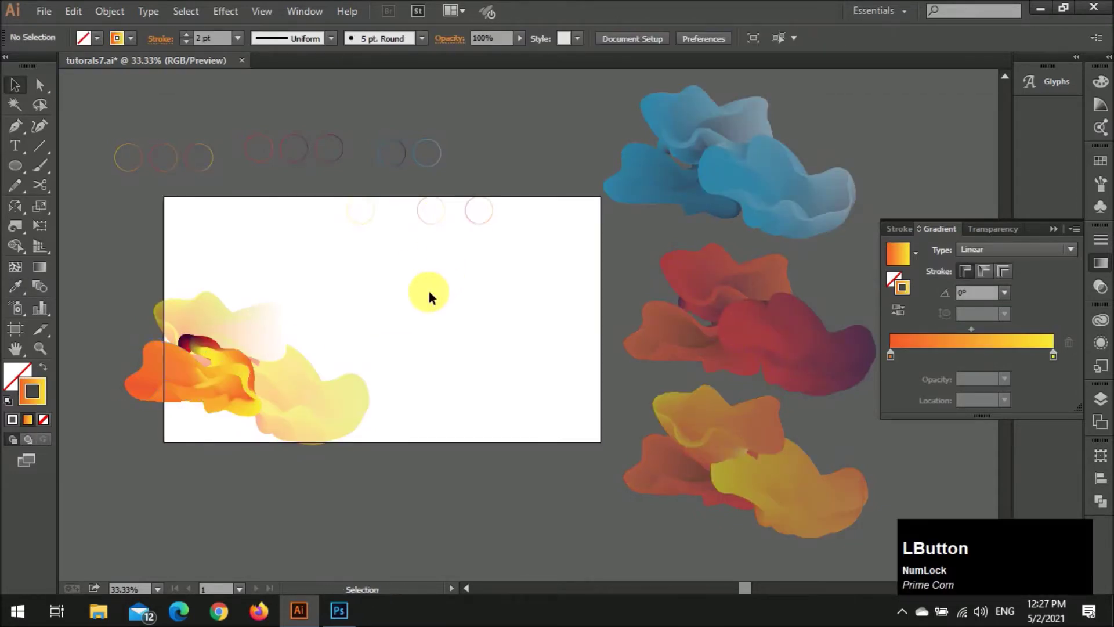
Duplicate the recoloured blends below the artboard and rasterize the copy in RGB at High (300 ppi) with a transparent background
drag(403, 294, 131, 477)
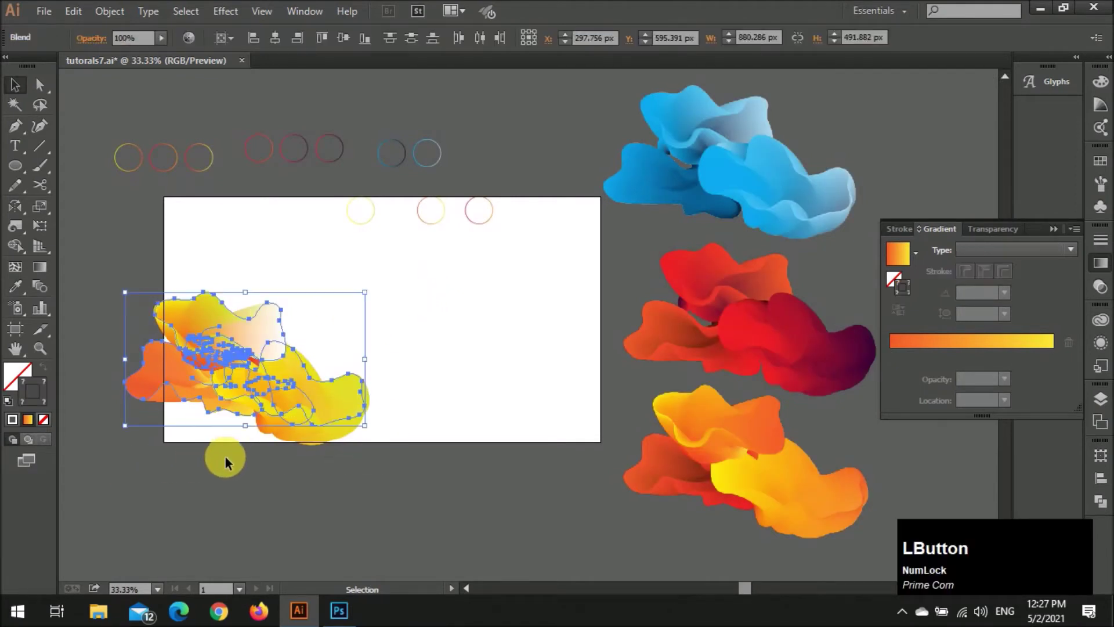
scroll(261, 360, down, 2)
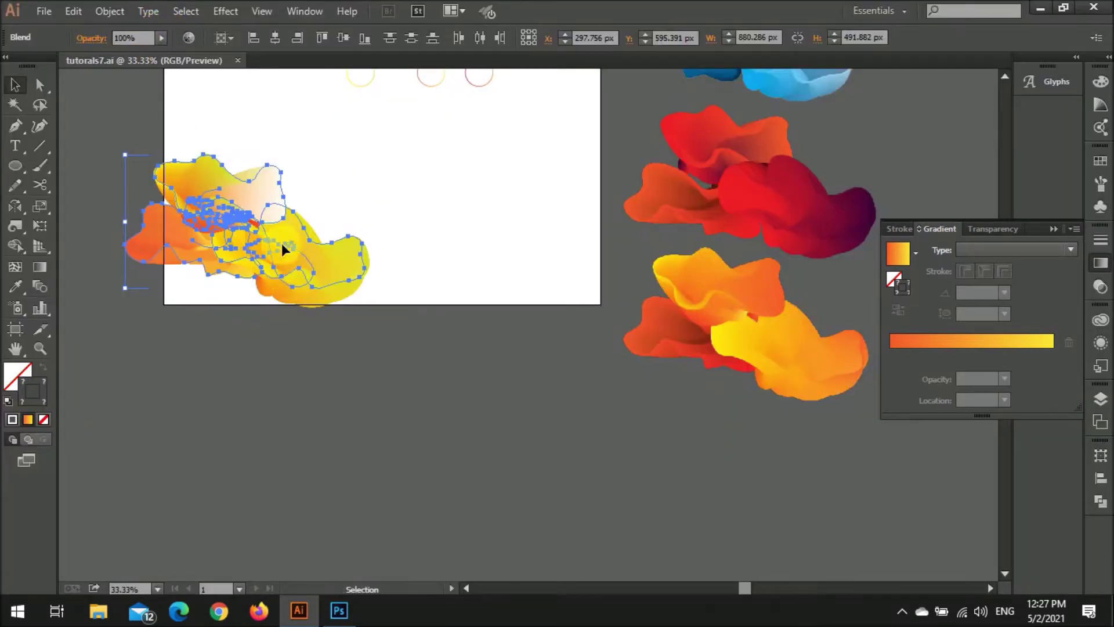
drag(237, 214, 586, 445)
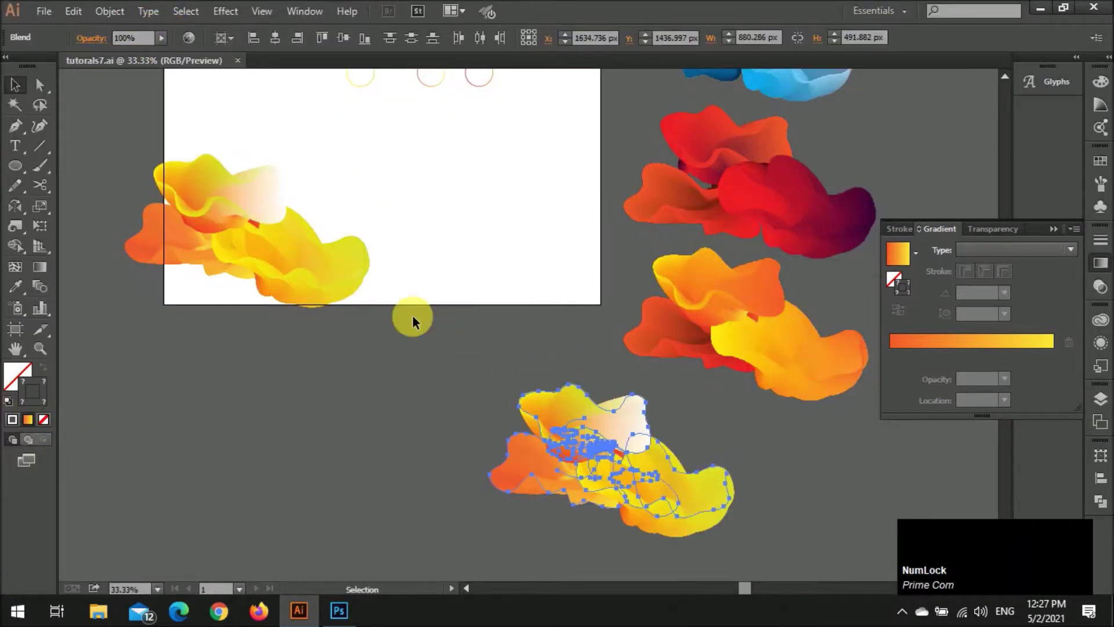
click(109, 11)
click(189, 221)
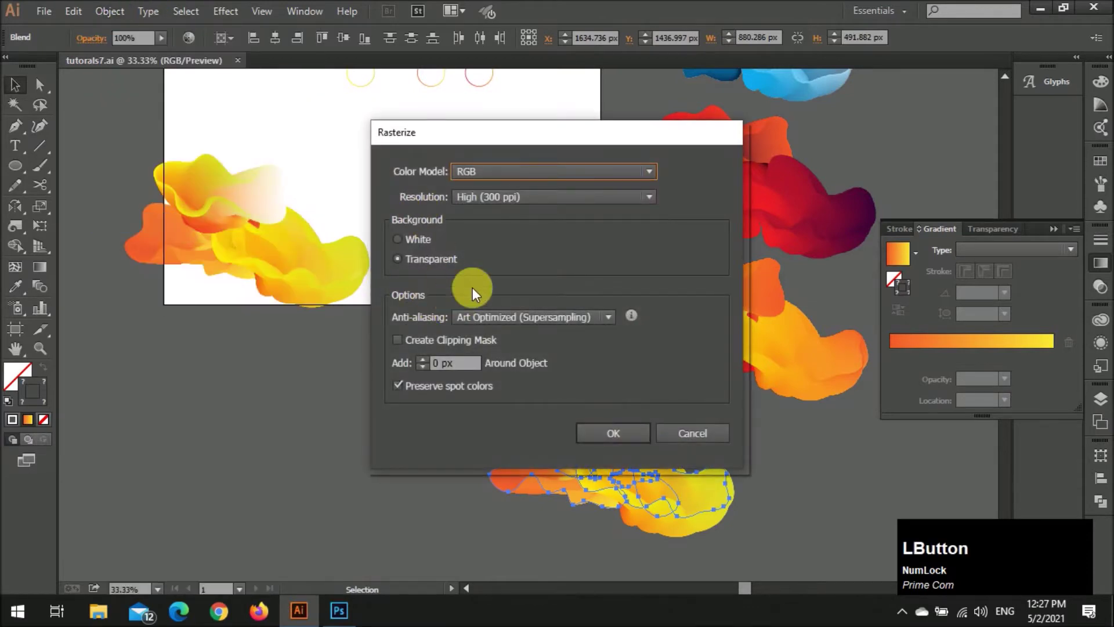
click(610, 431)
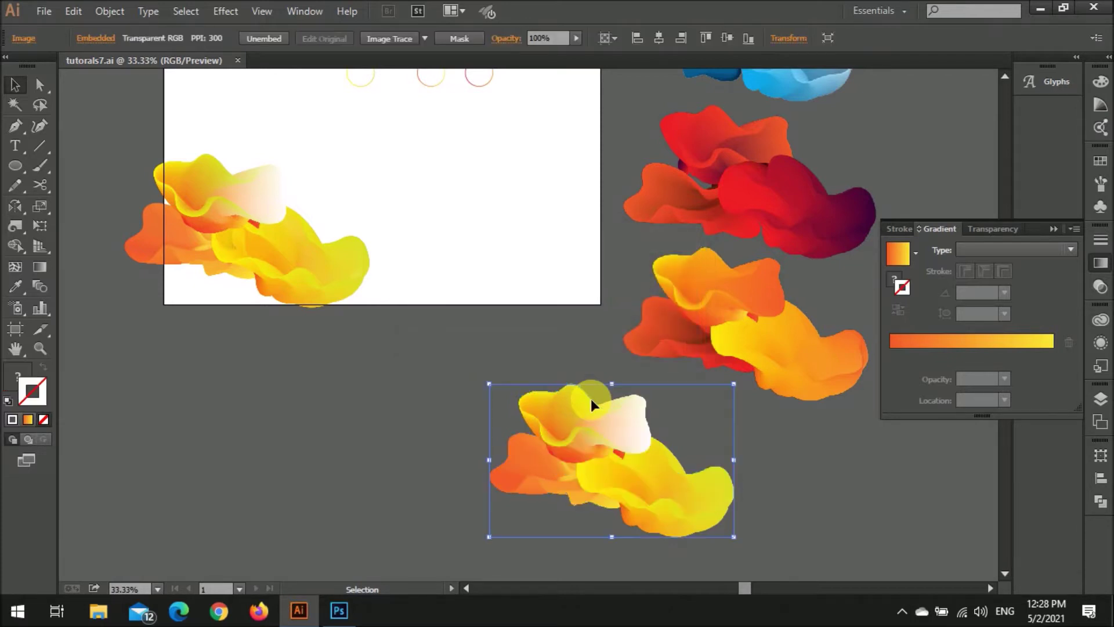
Copy the rasterized image, then switch to the Photoshop document and hide Layer 3
click(597, 433)
click(110, 11)
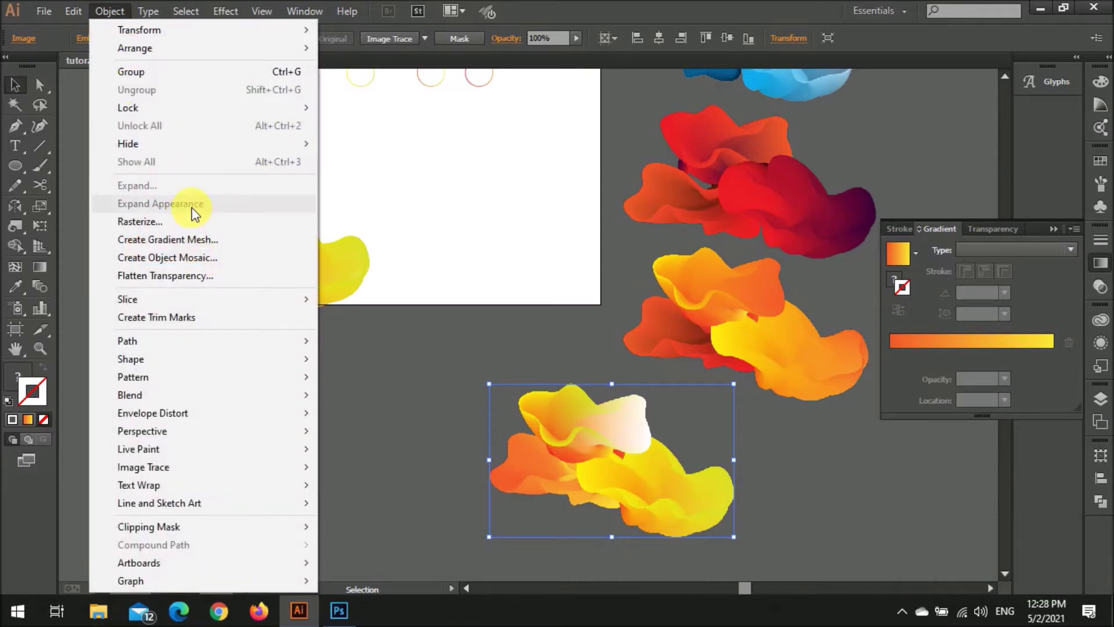
click(110, 89)
click(354, 619)
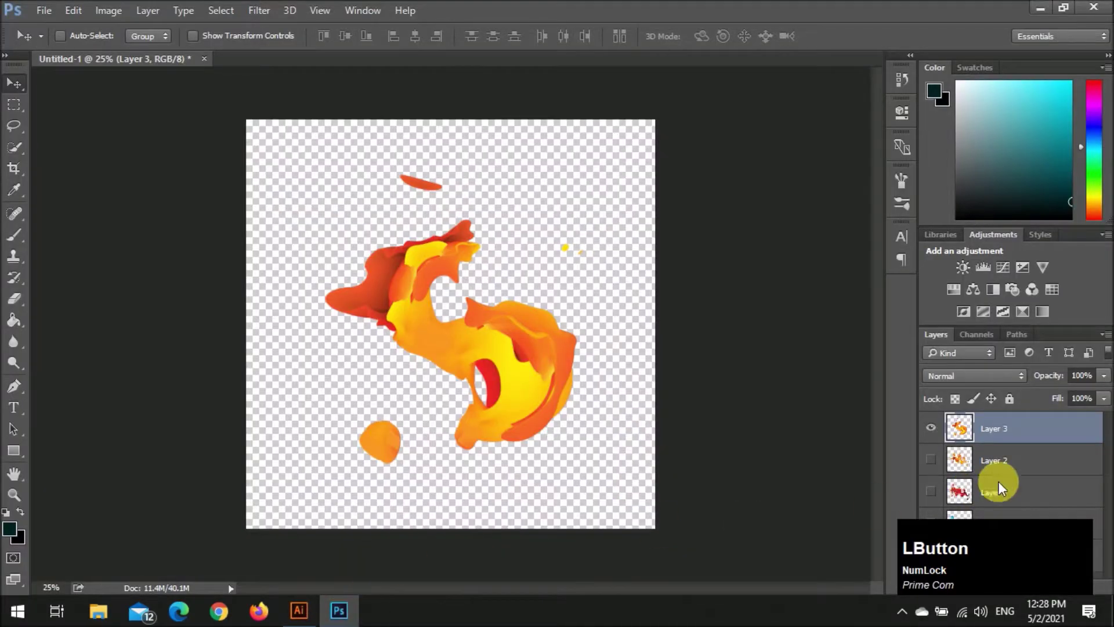
click(930, 428)
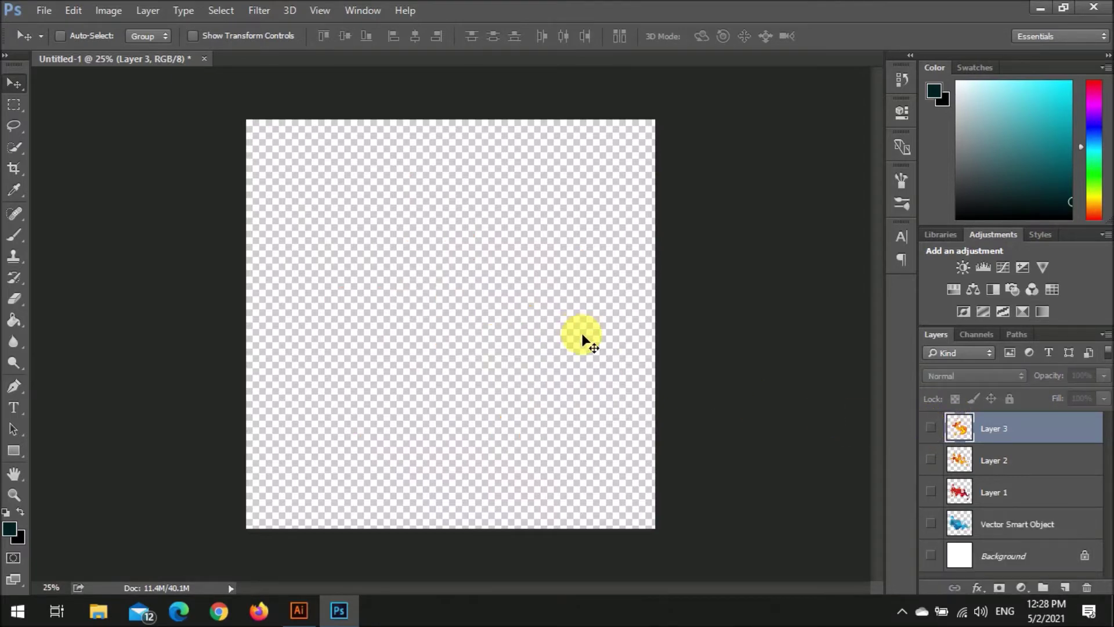
Paste the image as pixels, scaled to about 170% and rotated 135 degrees
key(ctrl+v)
click(609, 194)
drag(543, 377, 328, 350)
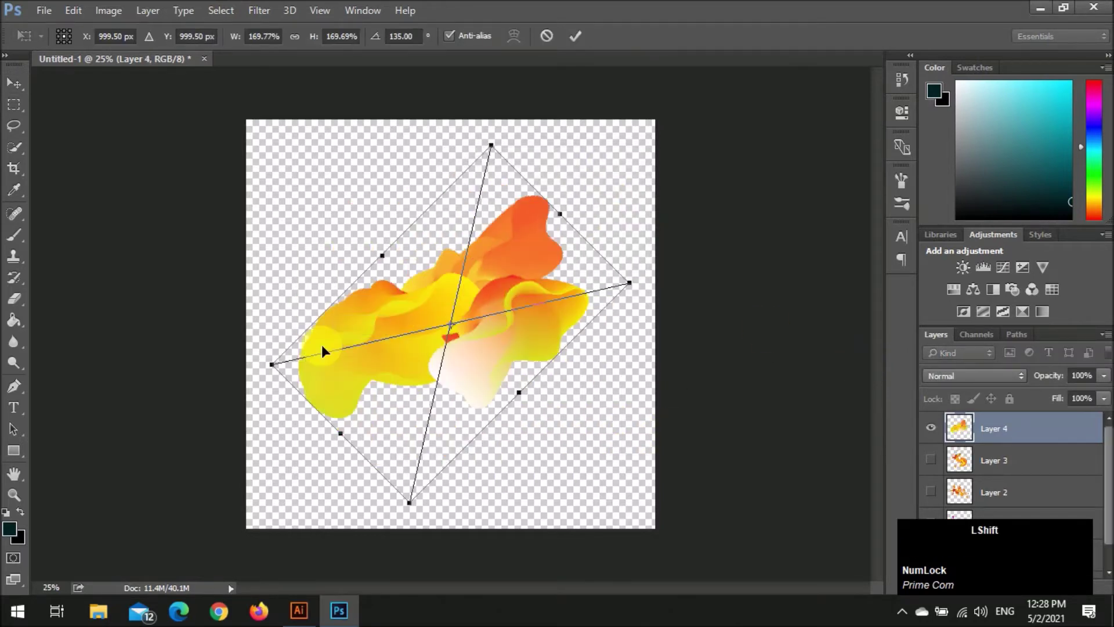
key(Return)
Apply a sine Wave filter with 1 generator, wavelength 1 to 918, amplitude 474 to 595, and scale 70% horizontal, 99% vertical
click(260, 10)
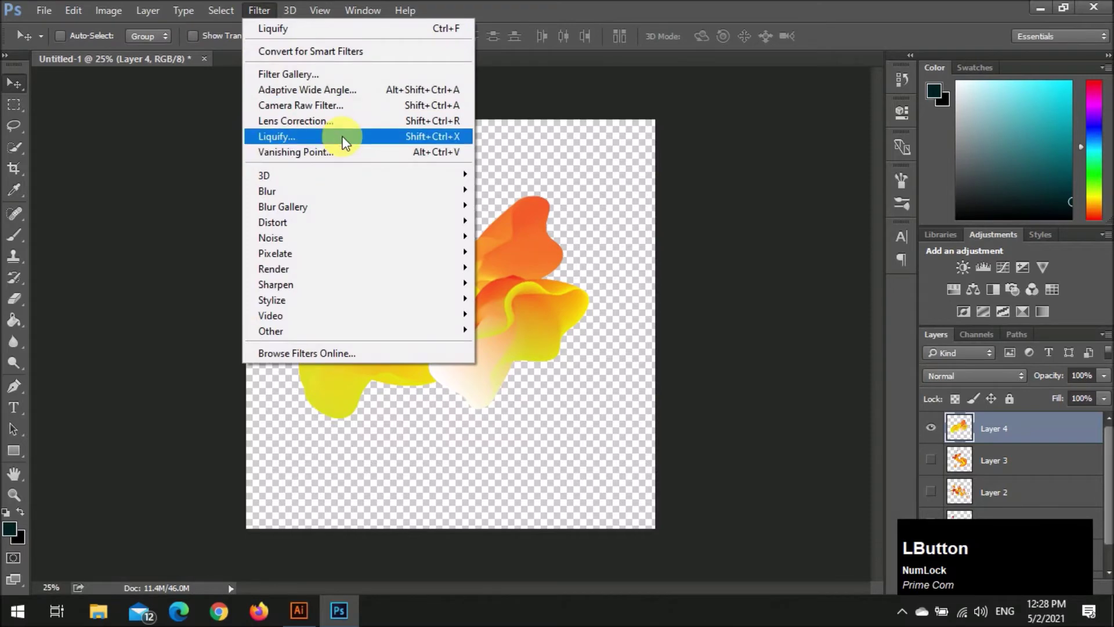
mouse_move(415, 224)
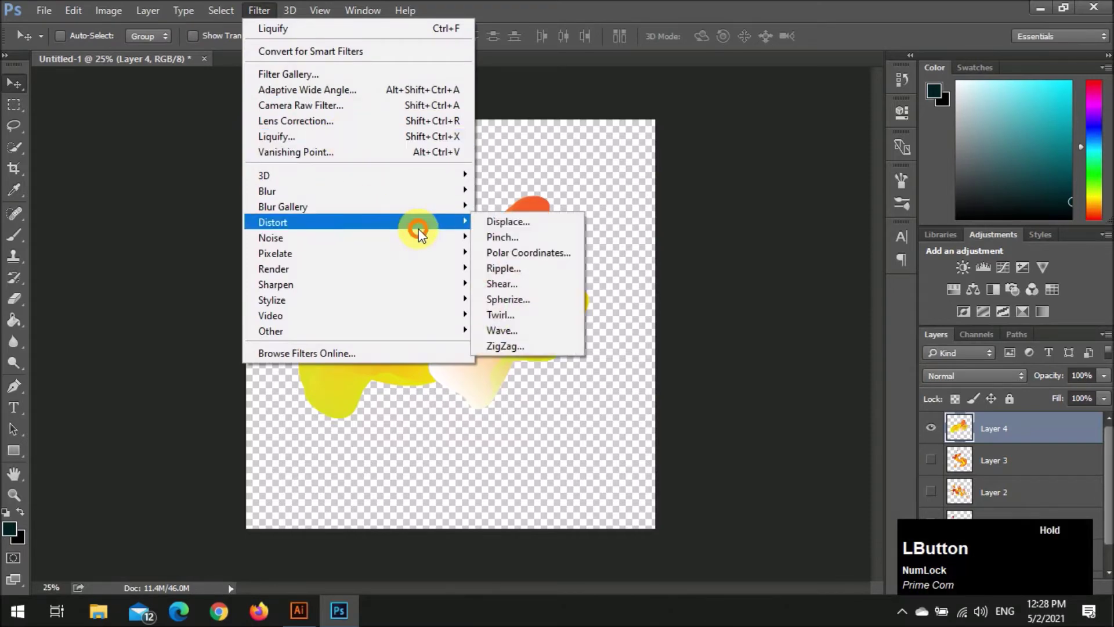
click(506, 330)
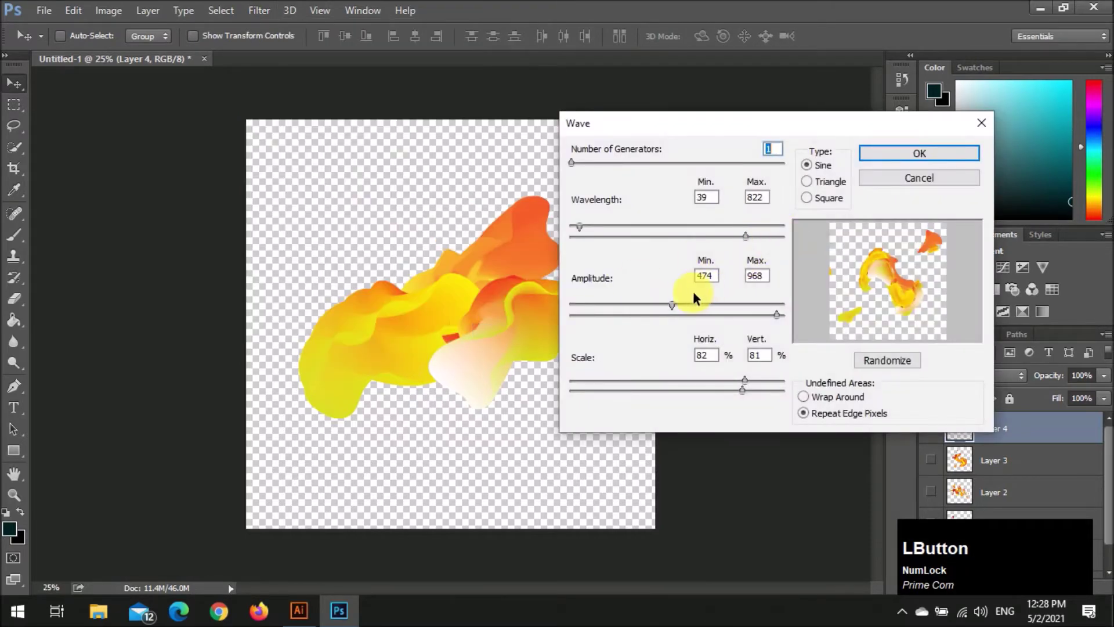
mouse_move(751, 239)
mouse_down()
mouse_move(644, 232)
mouse_move(773, 242)
mouse_move(691, 236)
mouse_move(756, 235)
mouse_up()
mouse_move(776, 314)
mouse_down()
mouse_move(695, 314)
mouse_move(773, 316)
mouse_up()
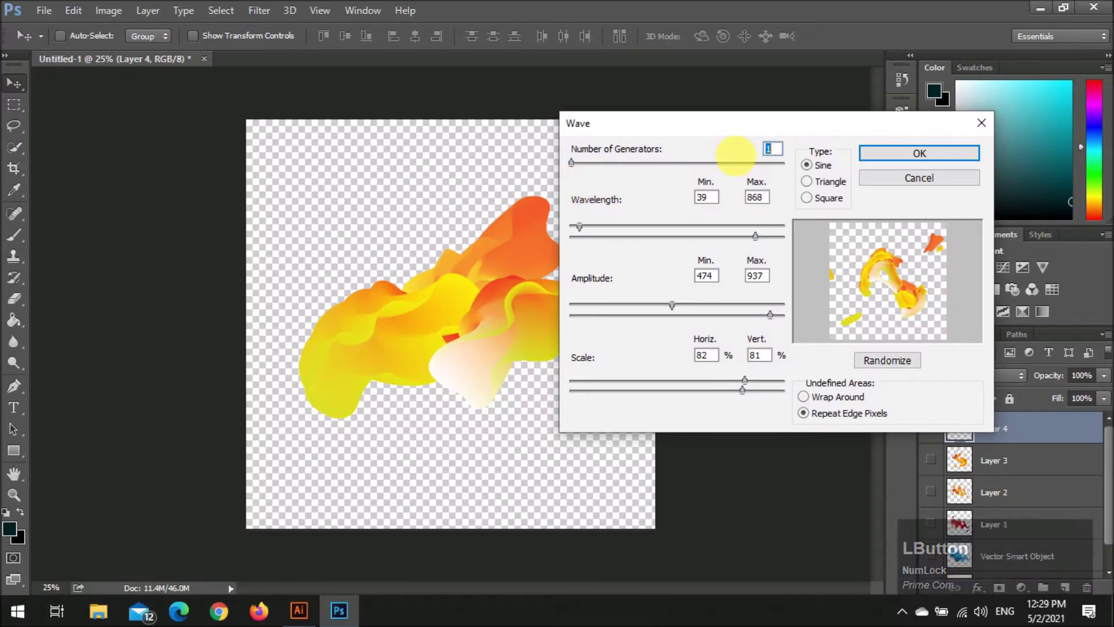
text(2)
key(BackSpace)
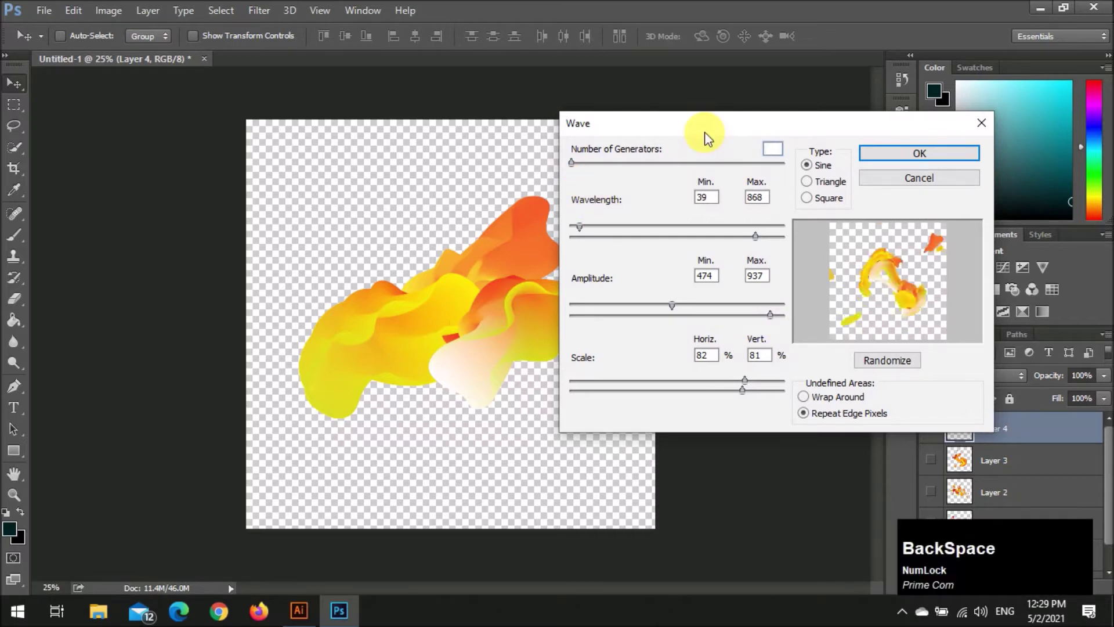
text(1)
mouse_move(580, 226)
mouse_down()
mouse_move(610, 225)
mouse_move(565, 235)
mouse_move(786, 236)
mouse_move(571, 237)
mouse_up()
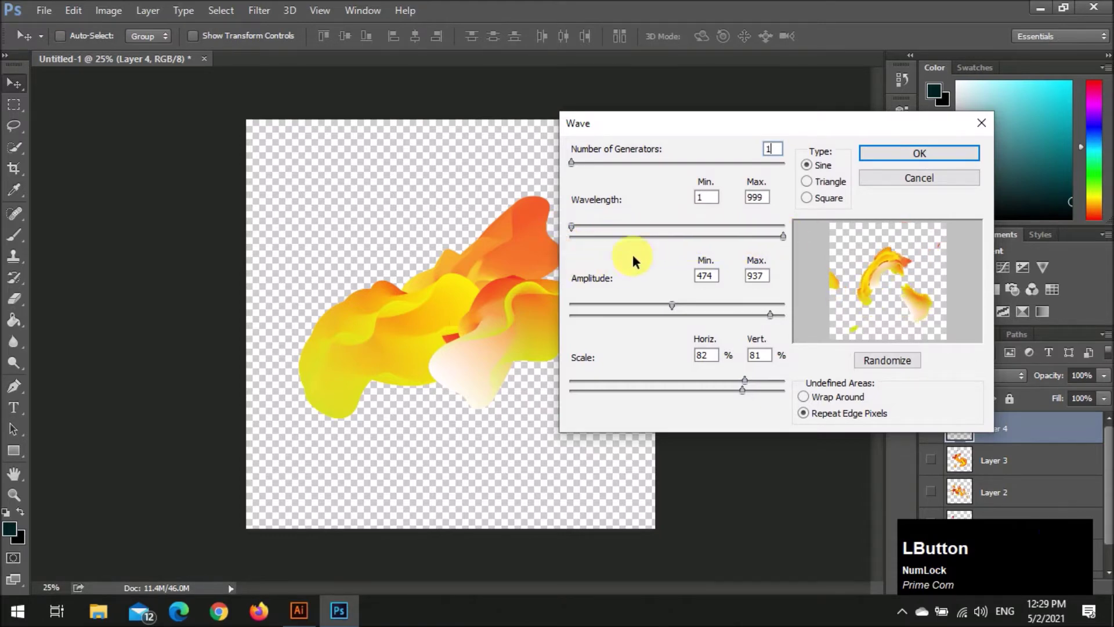
mouse_move(781, 235)
mouse_down()
mouse_move(754, 238)
mouse_move(765, 236)
mouse_up()
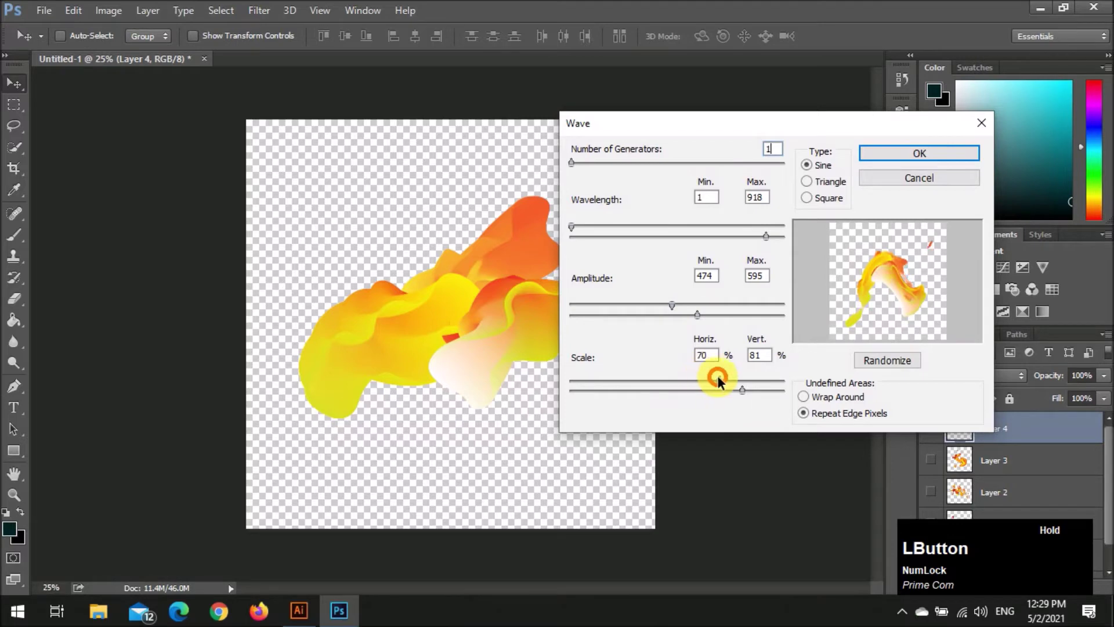
drag(742, 390, 783, 392)
click(922, 154)
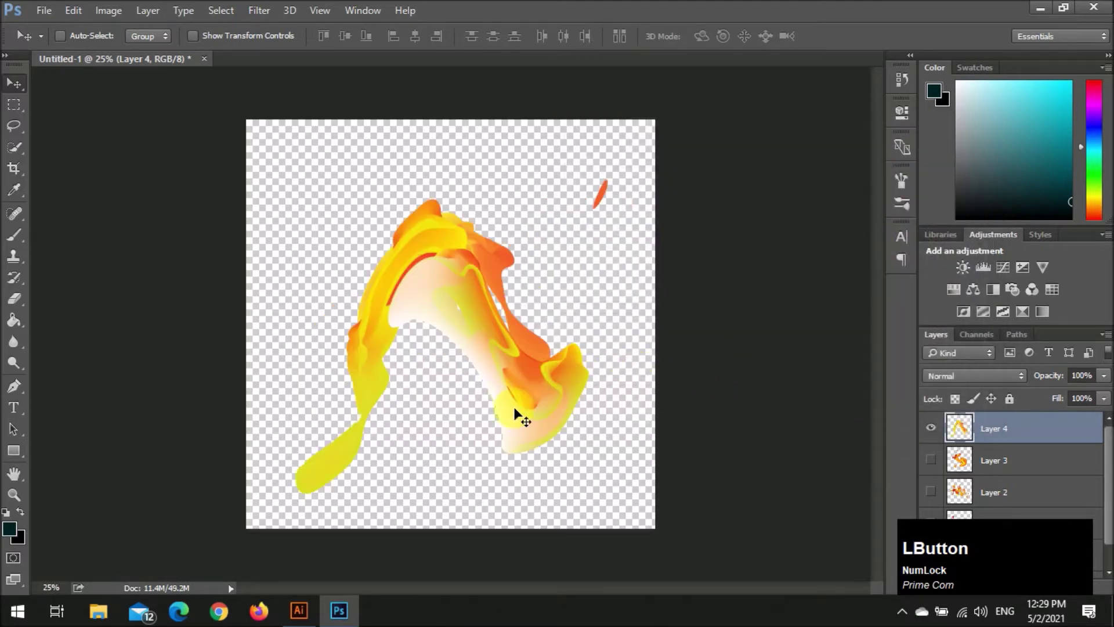
Liquify the waved shape, bulging its upper arch outward and pushing the yellow-green tail inward
click(250, 11)
click(298, 136)
mouse_move(448, 231)
mouse_down()
mouse_move(403, 220)
mouse_move(468, 276)
mouse_move(491, 262)
mouse_move(527, 290)
mouse_move(553, 263)
mouse_up()
drag(393, 323, 386, 342)
mouse_move(265, 459)
mouse_down()
mouse_move(275, 426)
mouse_move(311, 440)
mouse_move(282, 463)
mouse_move(280, 252)
mouse_move(269, 208)
mouse_move(263, 262)
mouse_move(245, 265)
mouse_move(430, 473)
mouse_up()
click(953, 43)
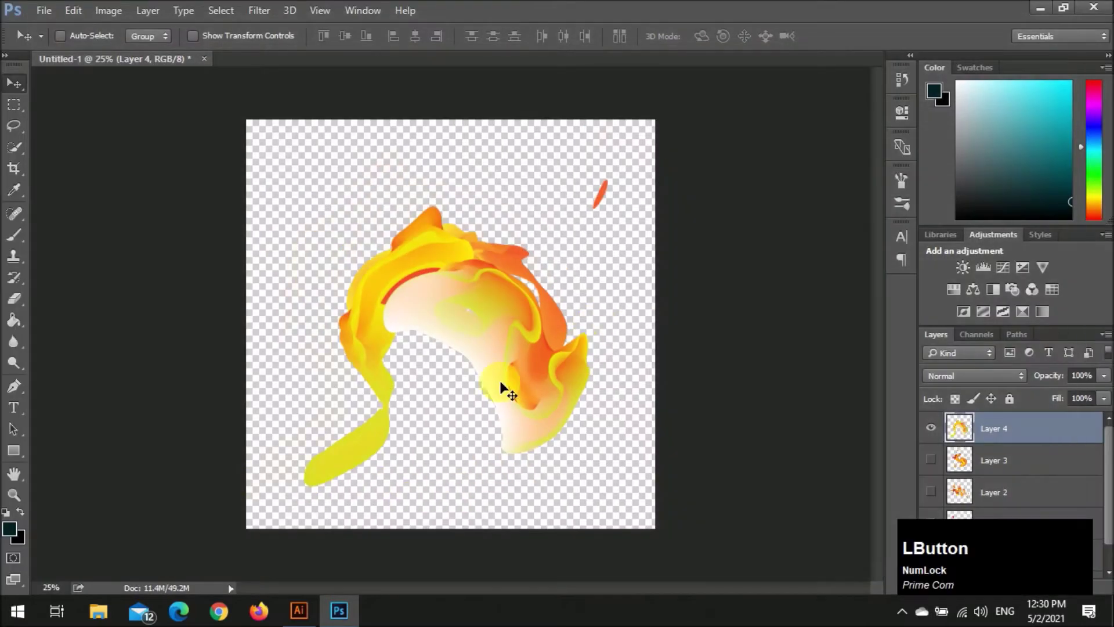
Lasso and delete the lower yellow-green tail, and move the remaining artwork slightly down and to the left
key(l)
scroll(392, 406, up, 2)
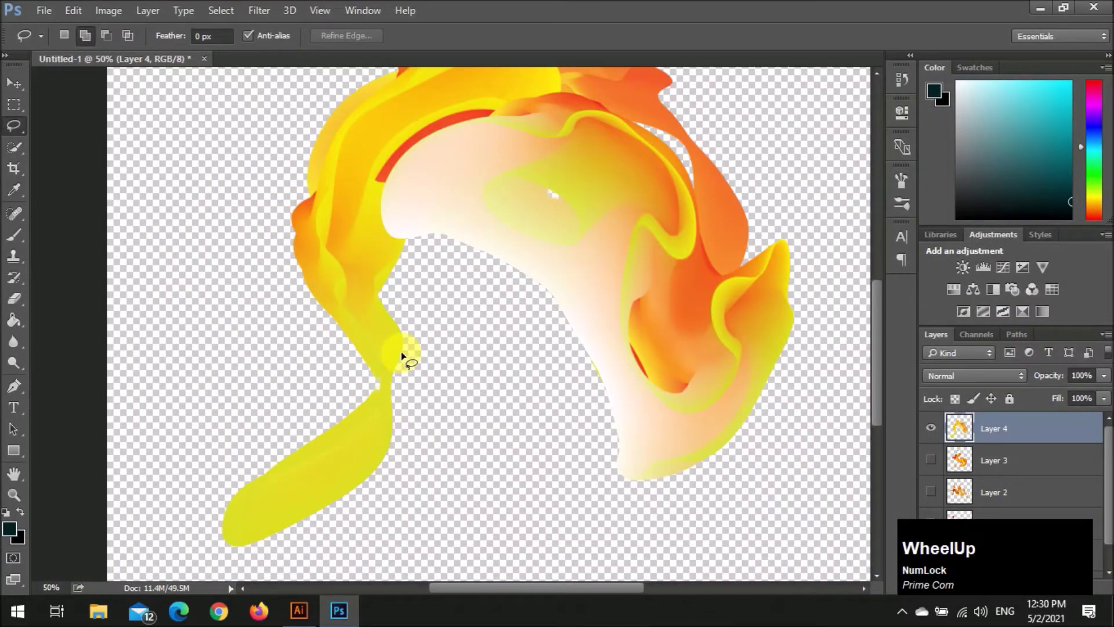
mouse_move(388, 303)
mouse_down()
mouse_move(409, 344)
mouse_move(315, 382)
mouse_move(298, 606)
mouse_up()
key(BackSpace)
key(ctrl+d)
scroll(439, 376, down, 2)
key(v)
drag(491, 320, 462, 338)
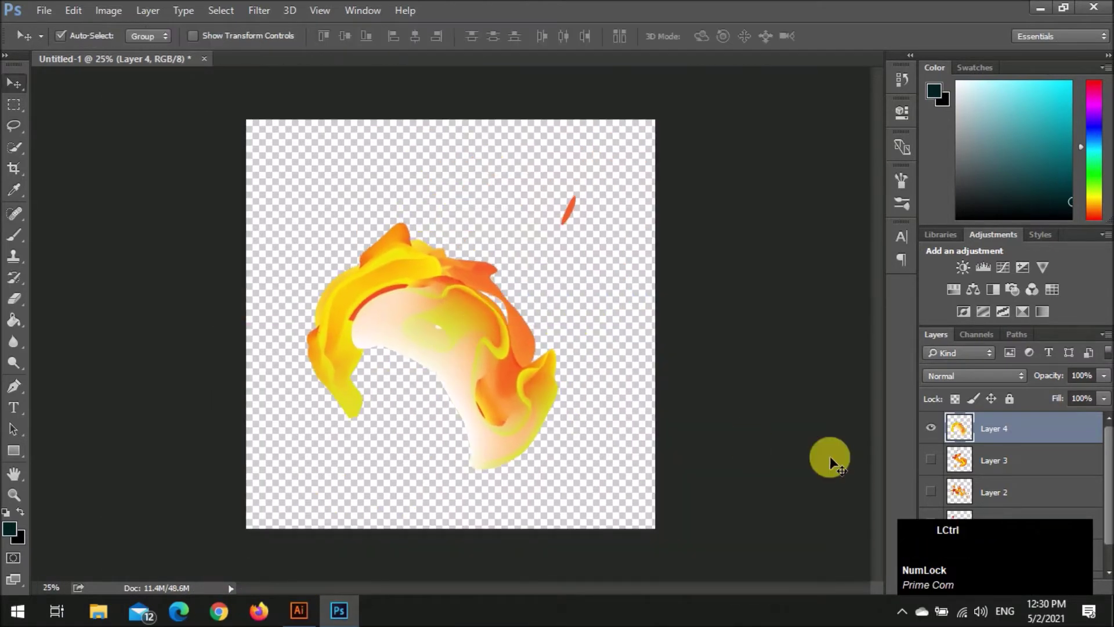
Save the curved artwork as a PNG file in New folder
key(ctrl+s)
click(168, 328)
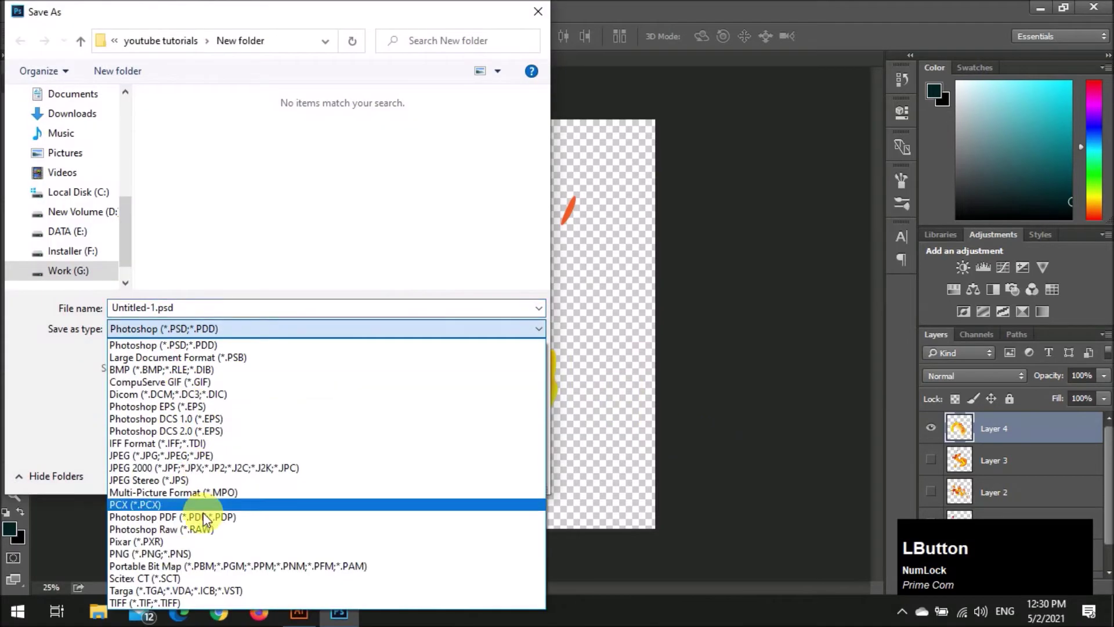
click(156, 553)
scroll(287, 270, down, 2)
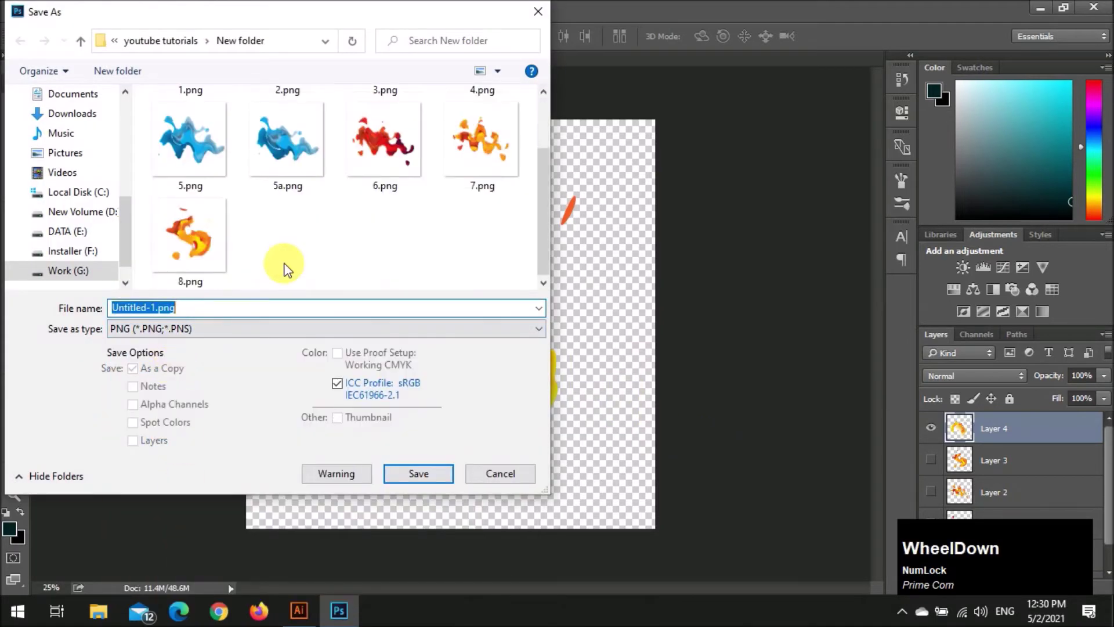
key(Return)
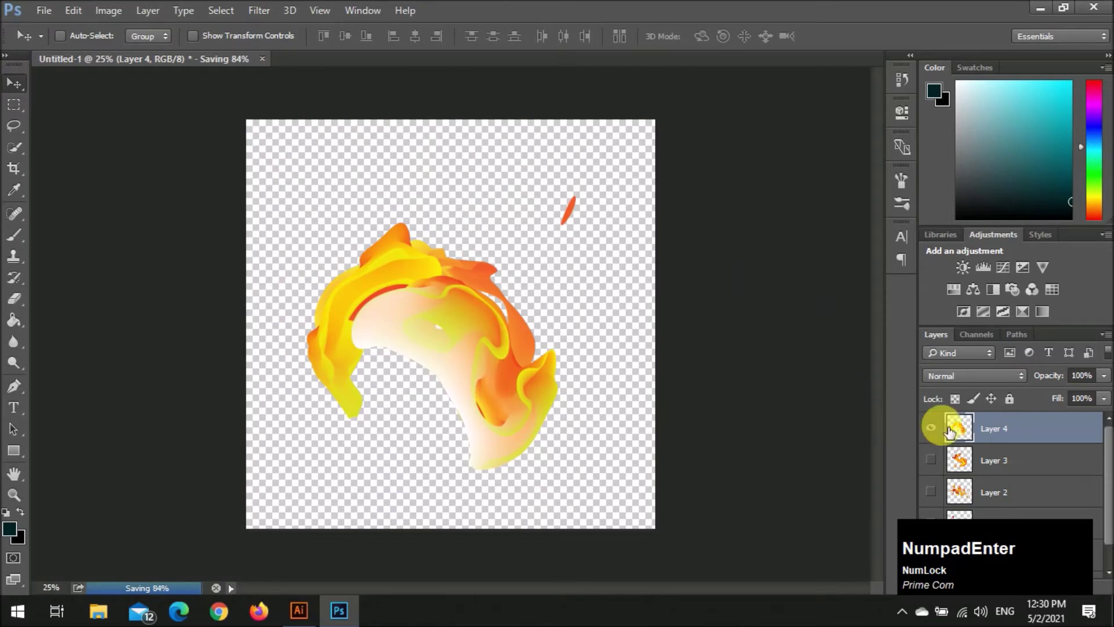
Hide Layer 4 and paste the copied image again as pixels, scaled to about 170%
click(932, 427)
key(ctrl+v)
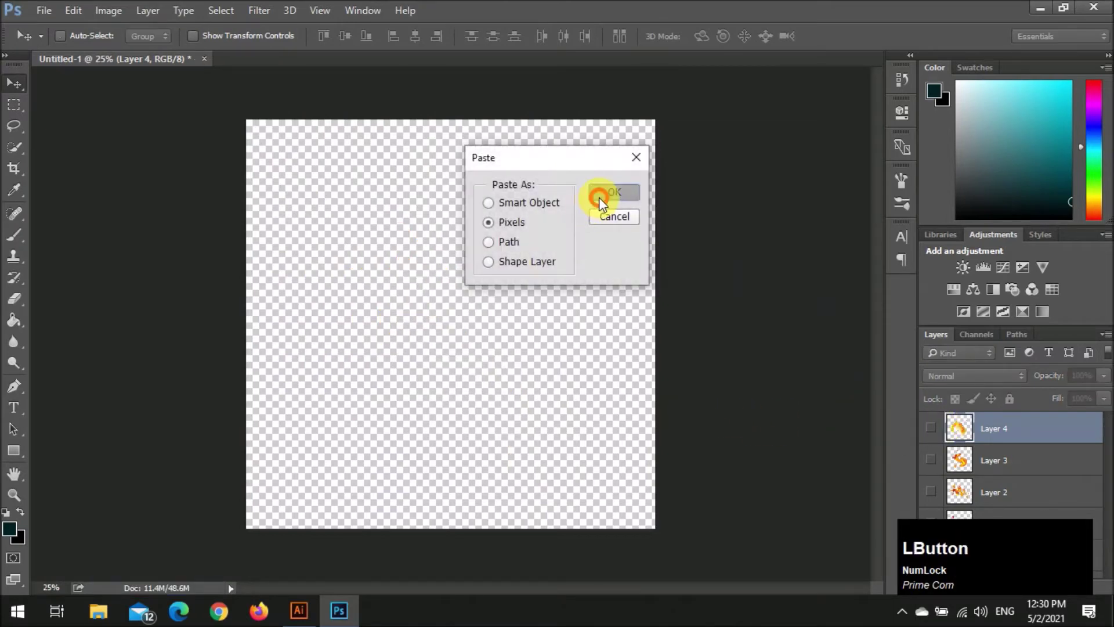
click(614, 192)
drag(554, 324, 605, 426)
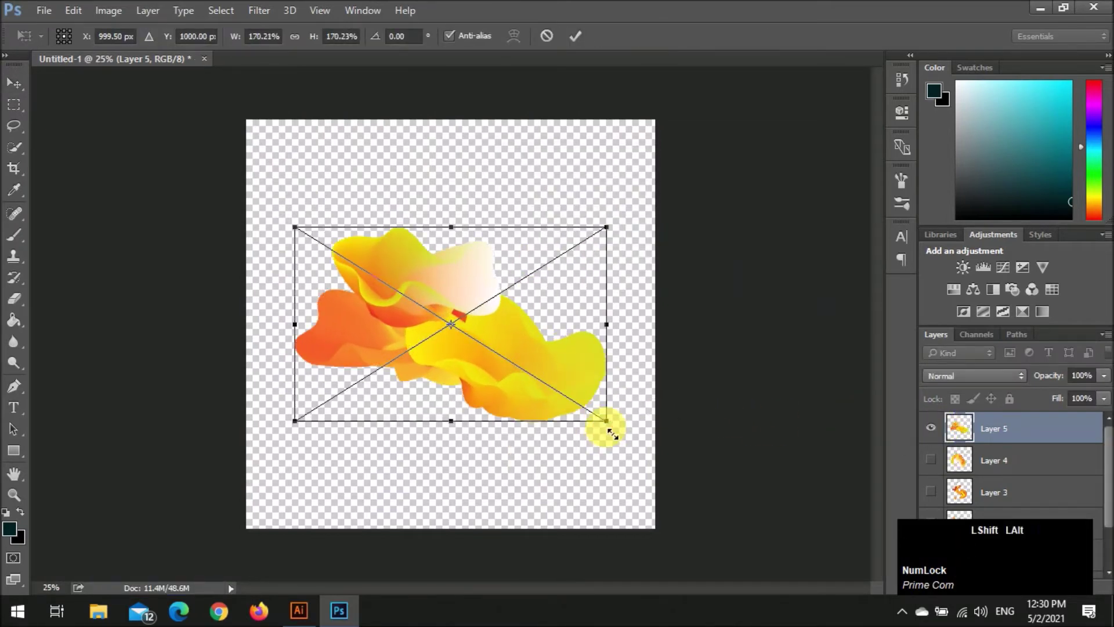
key(Return)
click(260, 10)
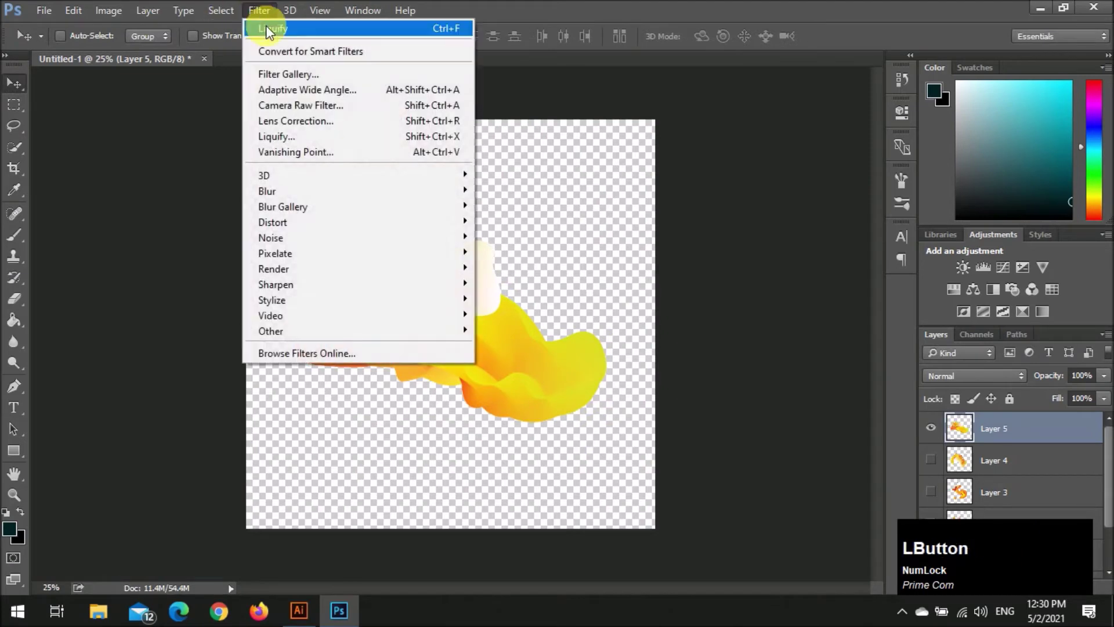
click(332, 136)
key(Escape)
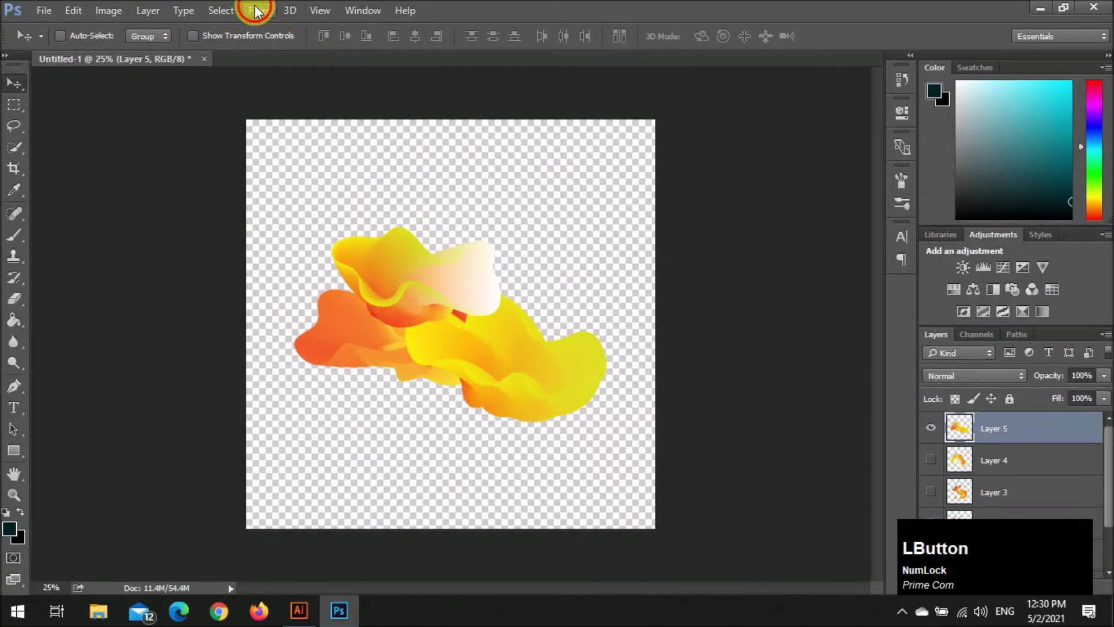
Apply a Wave filter to Layer 5 with wavelength 120 to 810, 69% horizontal scale, raised minimum and adjusted maximum amplitude
click(259, 11)
mouse_move(393, 222)
click(503, 330)
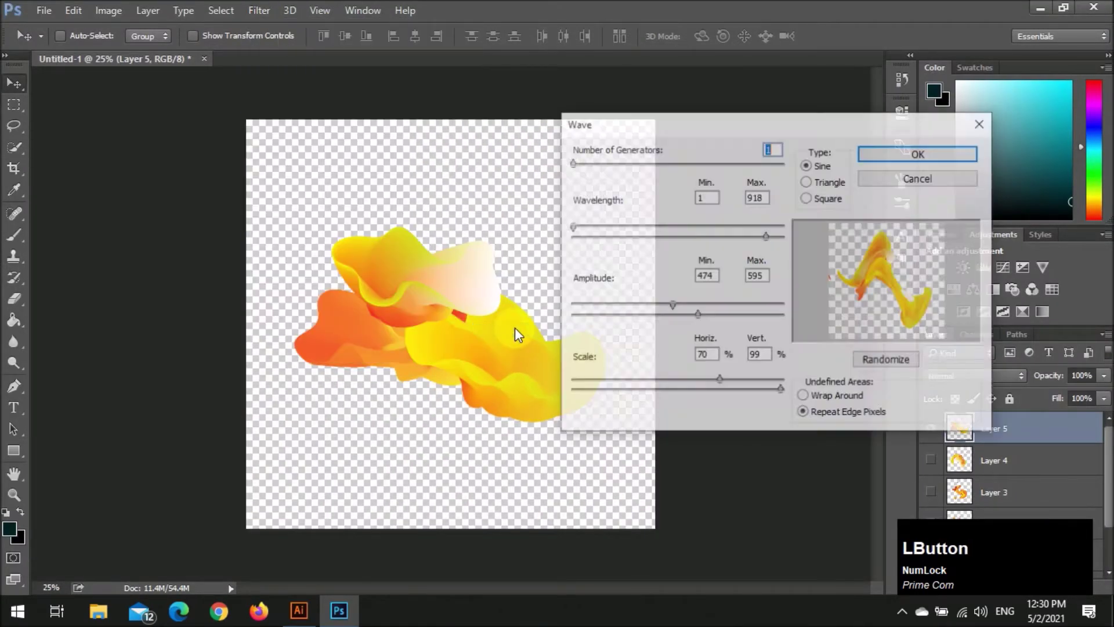
drag(767, 238, 784, 237)
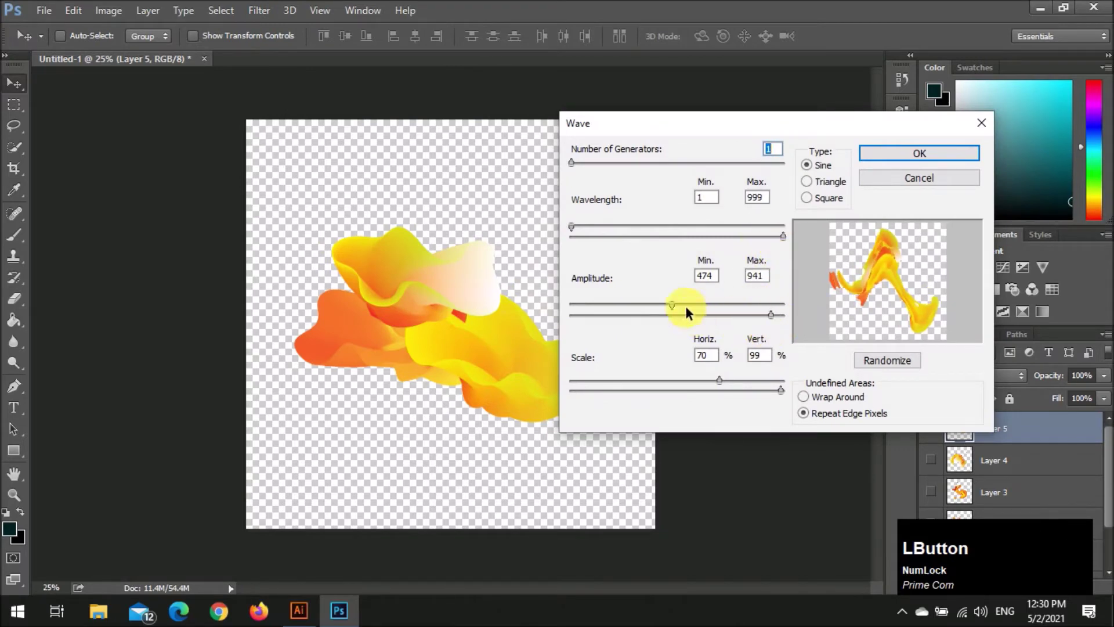
drag(725, 377, 730, 378)
drag(588, 228, 609, 248)
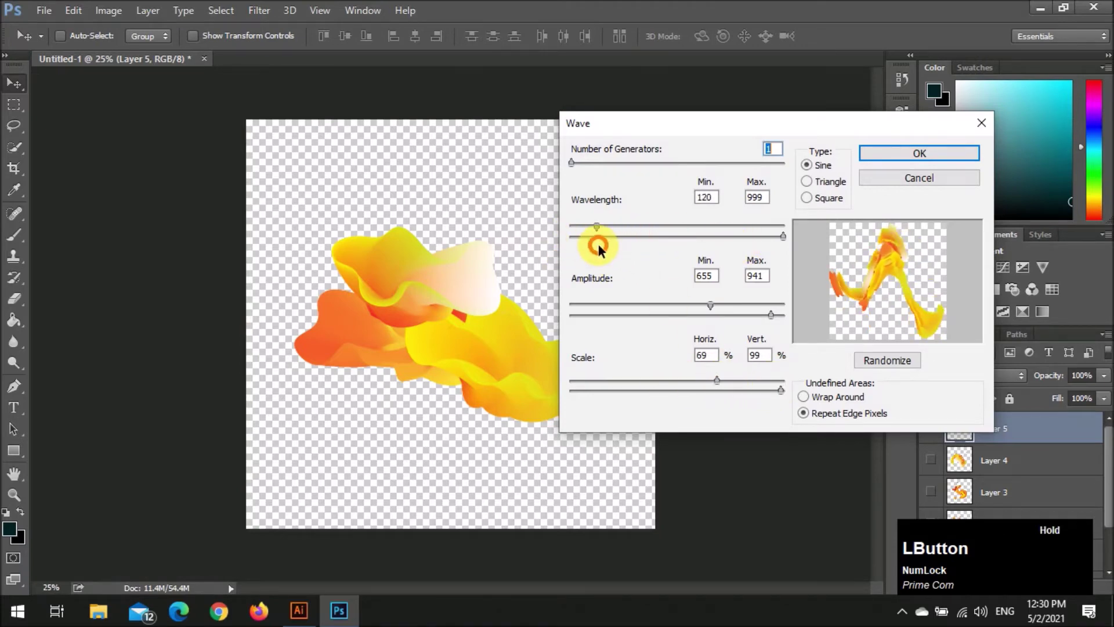
drag(782, 236, 743, 238)
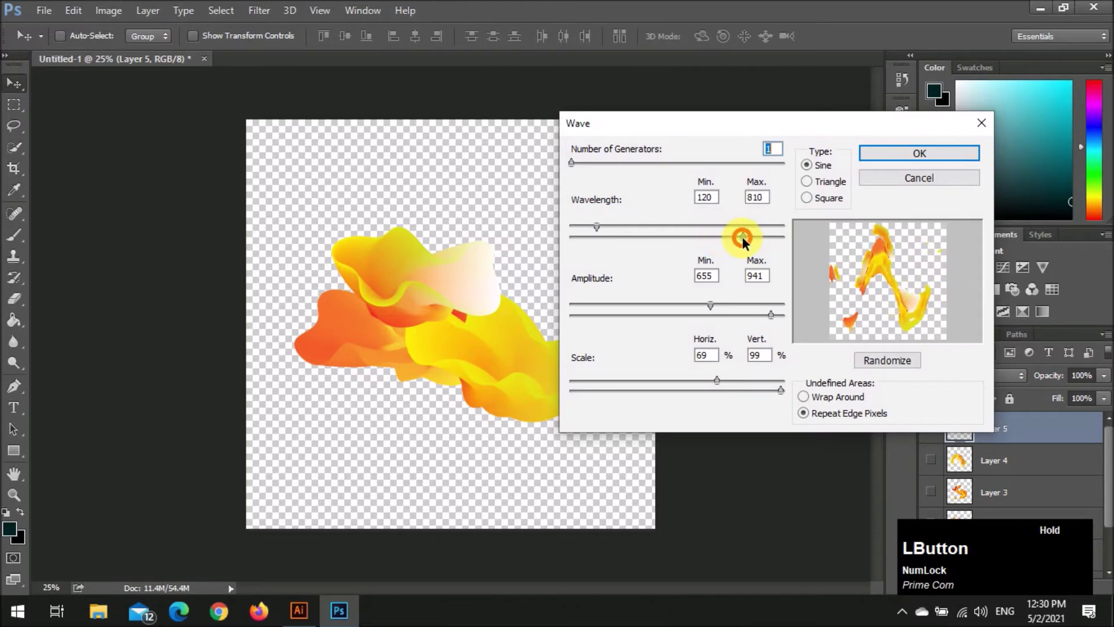
mouse_move(712, 306)
mouse_down()
mouse_move(590, 298)
mouse_move(712, 302)
mouse_up()
drag(781, 316, 725, 313)
click(919, 153)
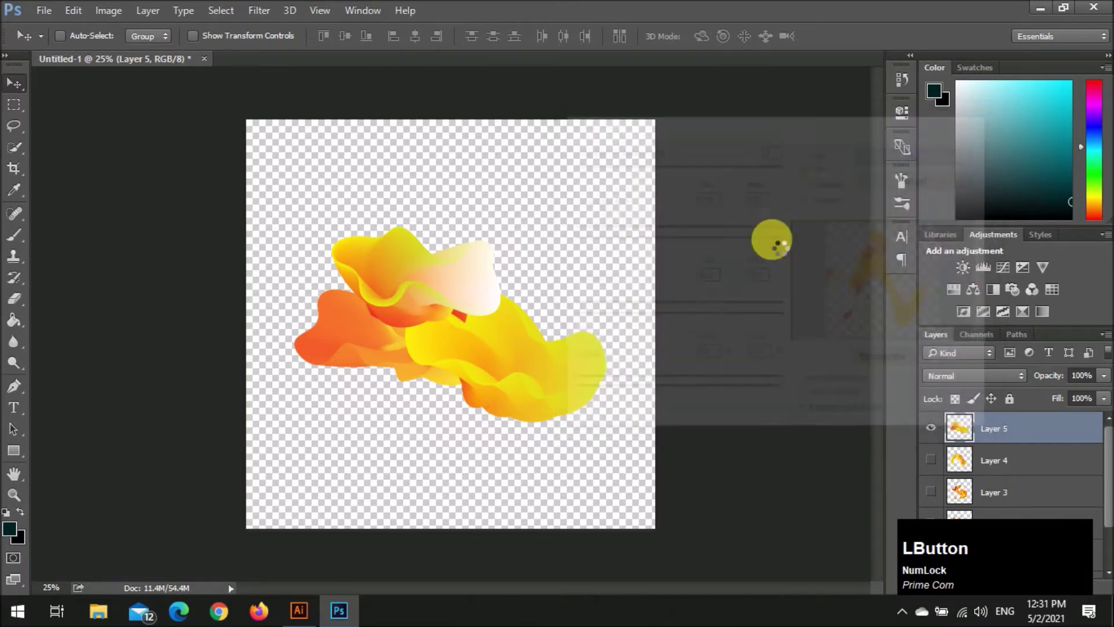
drag(458, 281, 480, 285)
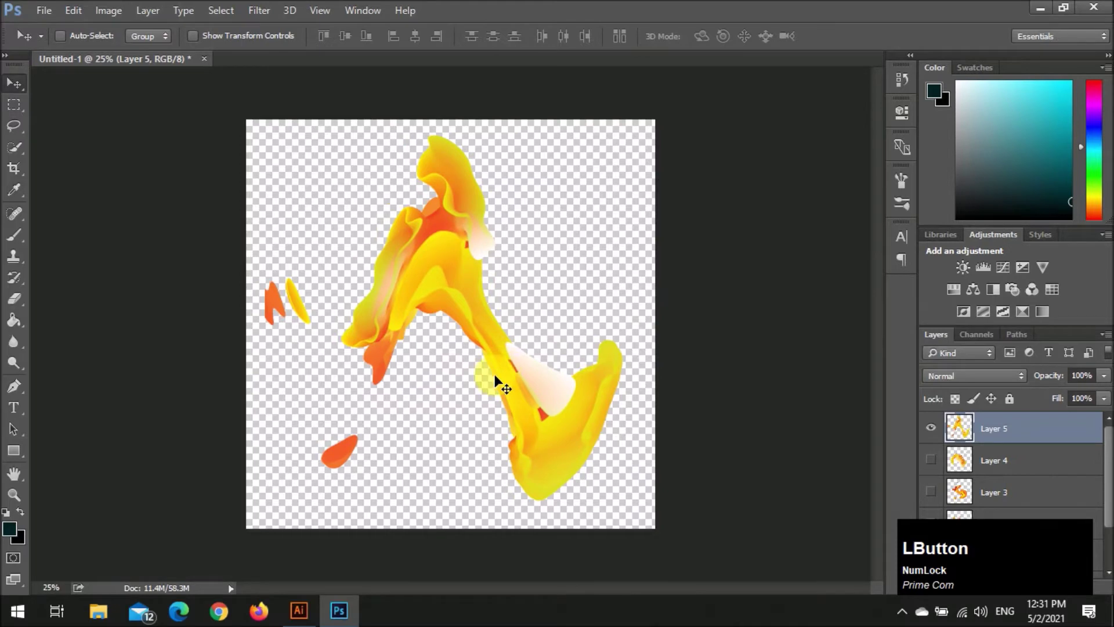
Lasso and cut away the flat outer edge of the small orange fragment, and move the artwork slightly down and to the left
alt+shift+scroll(258, 328, up, 1)
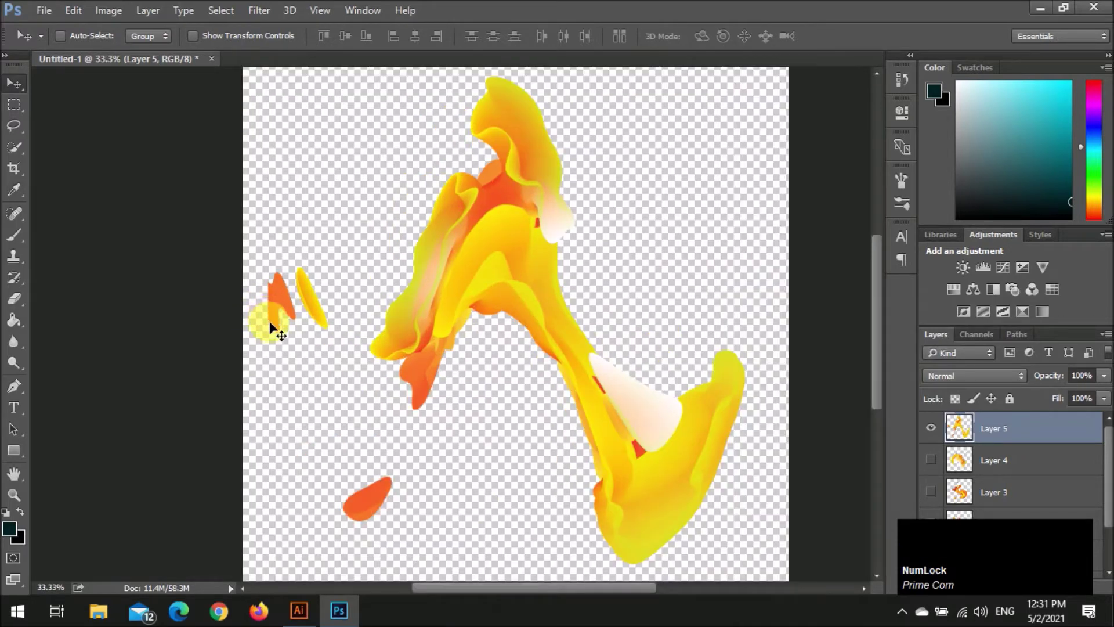
key(l)
alt+scroll(272, 286, up, 4)
drag(271, 266, 271, 336)
mouse_move(263, 477)
mouse_down()
mouse_move(154, 523)
mouse_move(261, 190)
mouse_up()
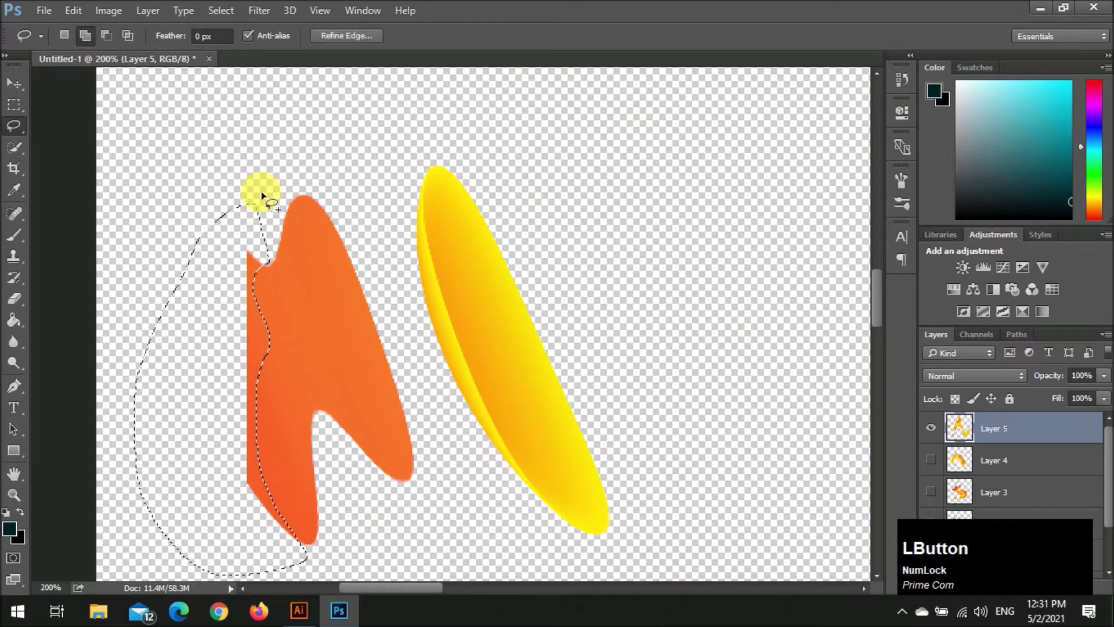
key(ctrl+x)
alt+shift+scroll(261, 196, down, 1)
alt+shift+scroll(261, 196, down, 4)
key(v)
mouse_move(511, 305)
mouse_down()
mouse_move(451, 315)
mouse_move(490, 305)
mouse_up()
Liquify the waved shape with a 1468 brush, bulging the arch outward and pushing the lower yellow tail upward
click(255, 10)
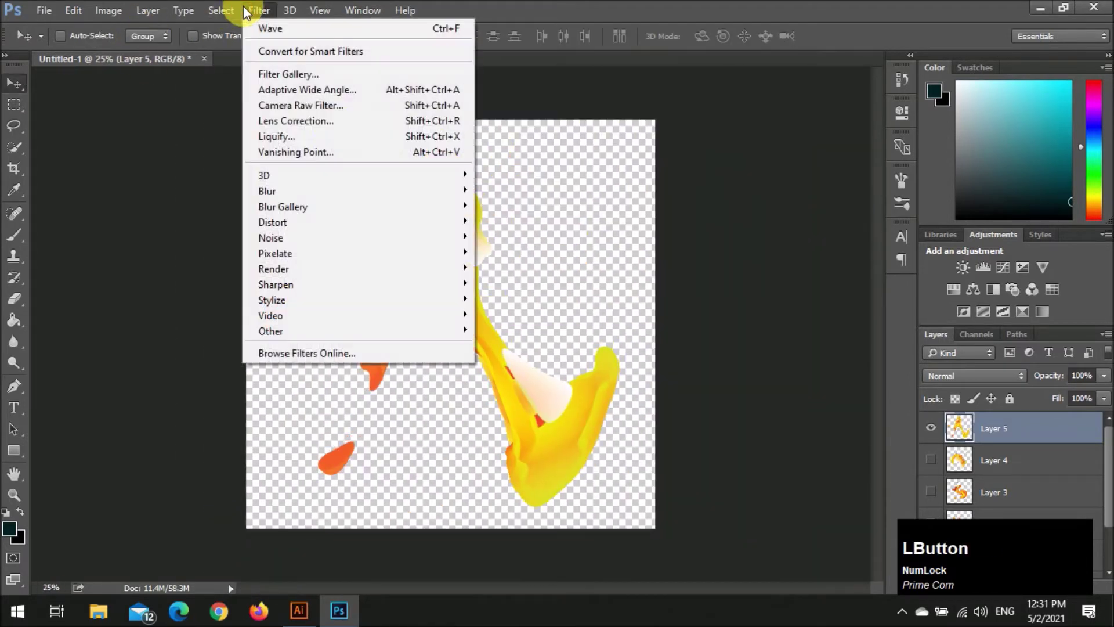
click(344, 130)
mouse_move(428, 209)
mouse_down()
mouse_move(403, 149)
mouse_move(377, 273)
mouse_move(299, 274)
mouse_move(431, 313)
mouse_up()
drag(501, 430, 466, 400)
alt+drag(548, 428, 664, 447)
drag(531, 410, 555, 258)
mouse_move(512, 537)
mouse_down()
mouse_move(512, 515)
mouse_move(490, 509)
mouse_move(472, 471)
mouse_up()
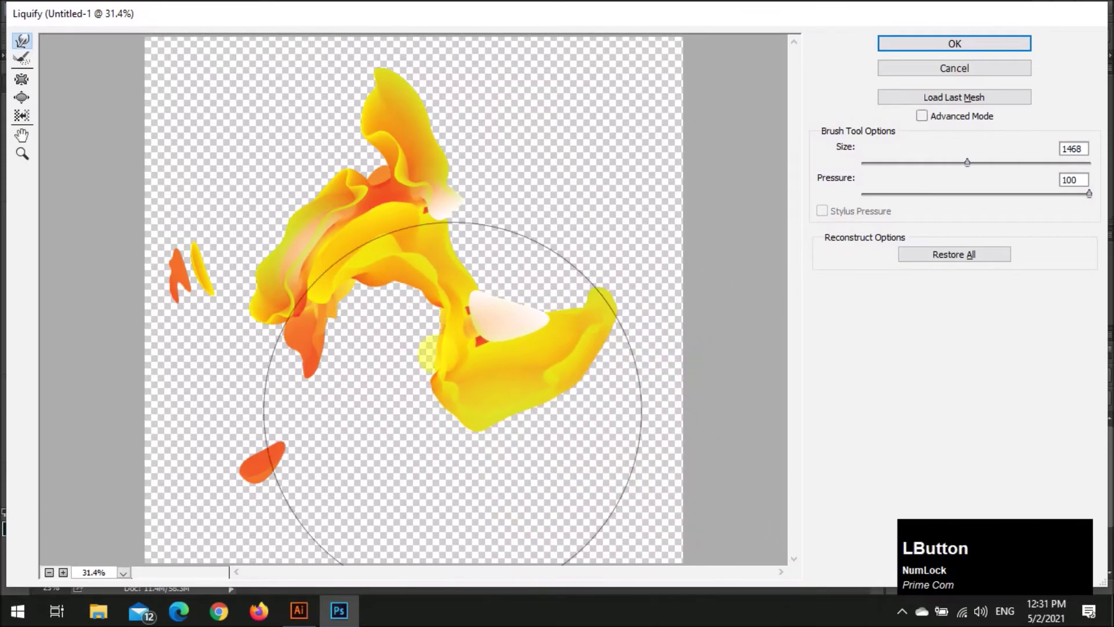
click(950, 47)
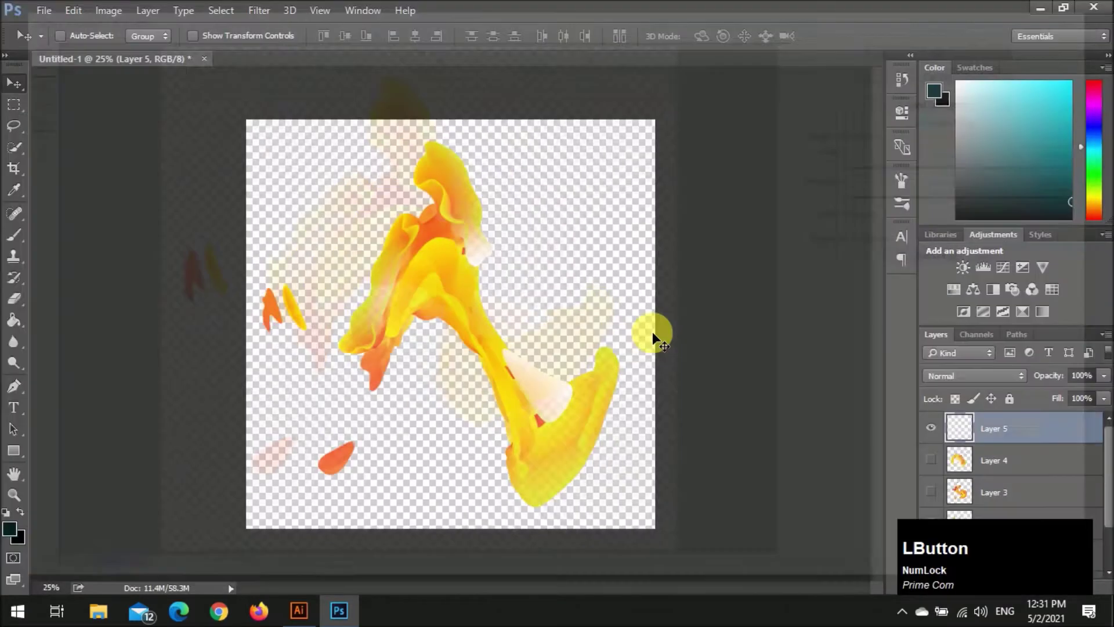
Save the artwork in New folder as a PNG named 10 with smallest compression and no interlacing
key(ctrl+s)
click(183, 333)
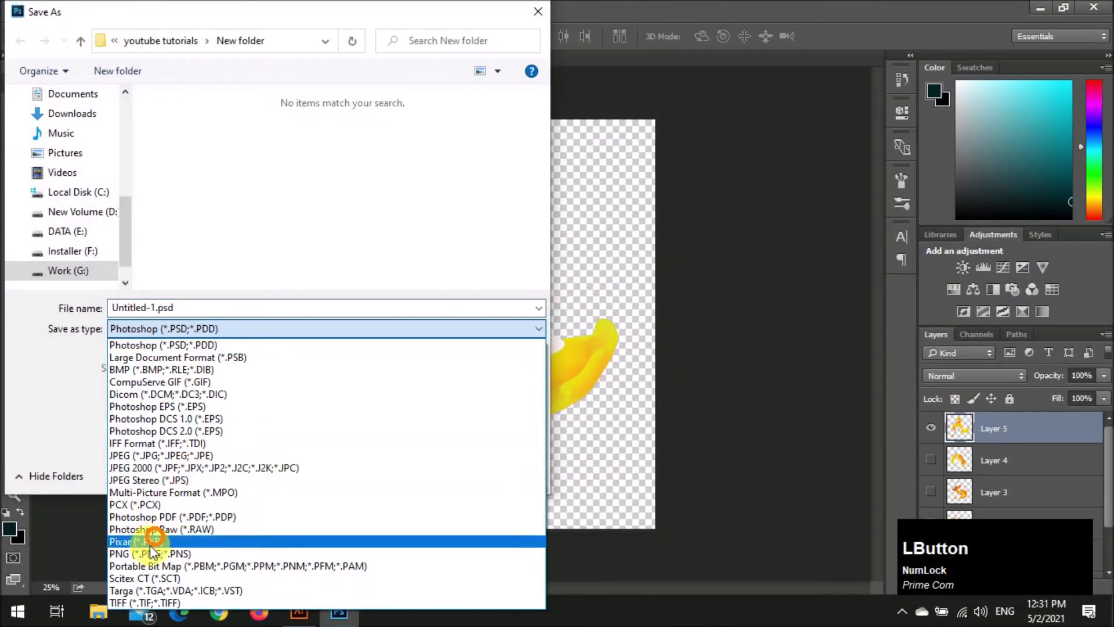
click(149, 547)
scroll(522, 221, down, 1)
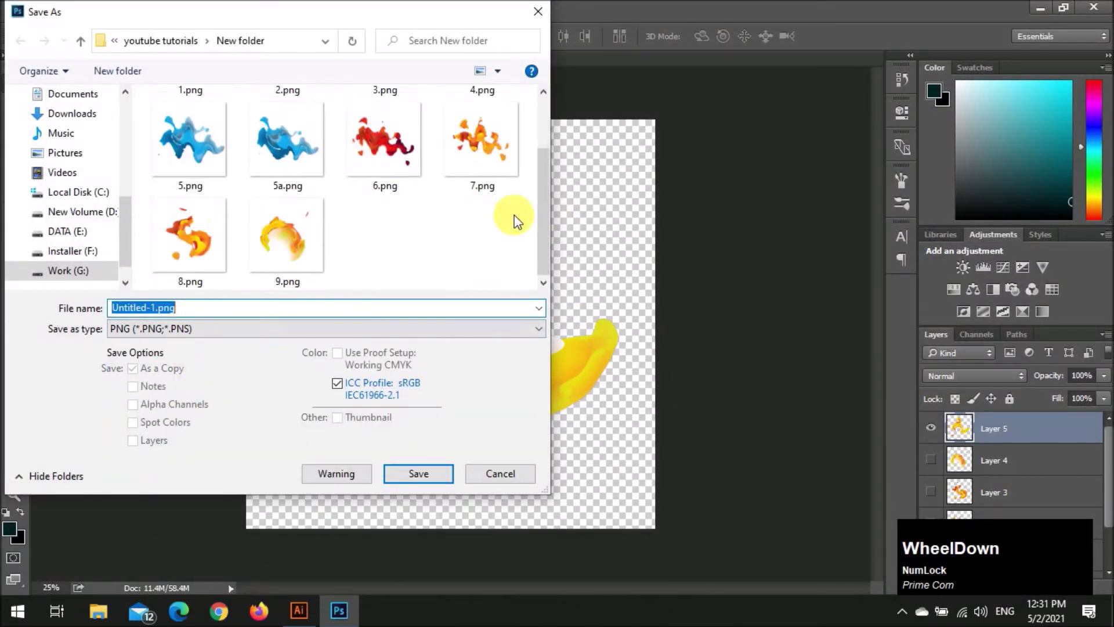
text(10)
key(Return)
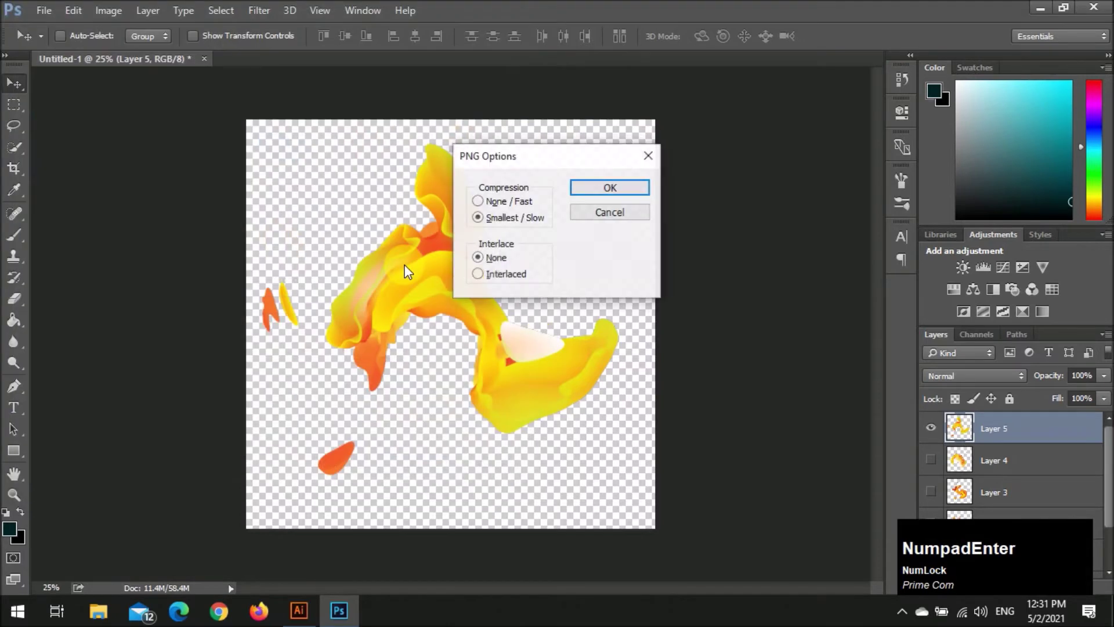
key(Return)
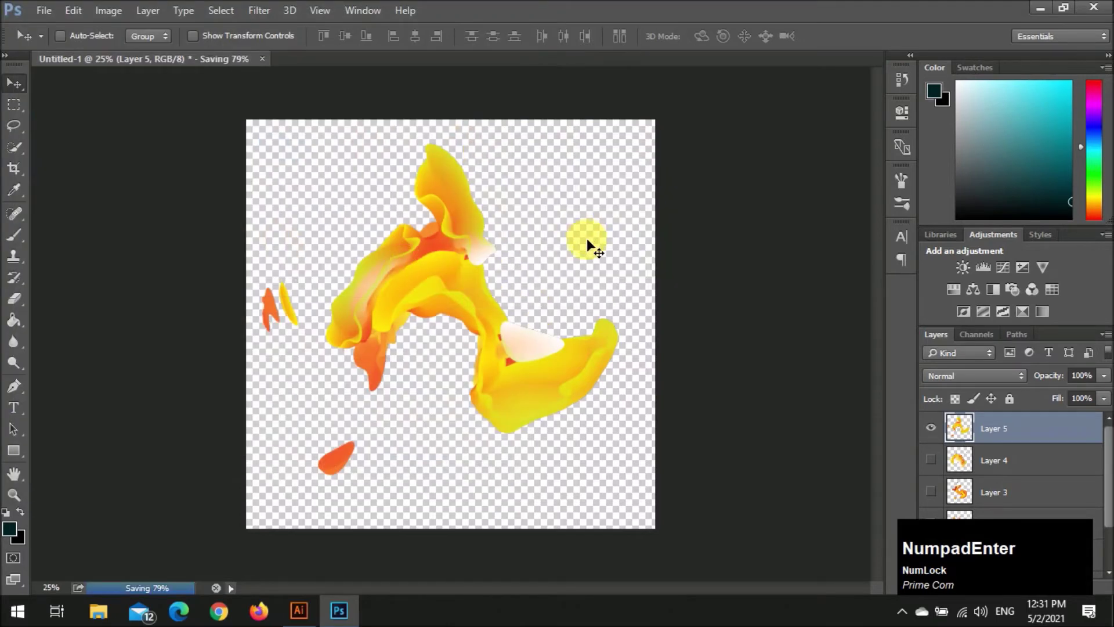
Hide Layer 5 and switch to Illustrator, showing the gradient swatch circles around the artboard
click(931, 428)
click(305, 612)
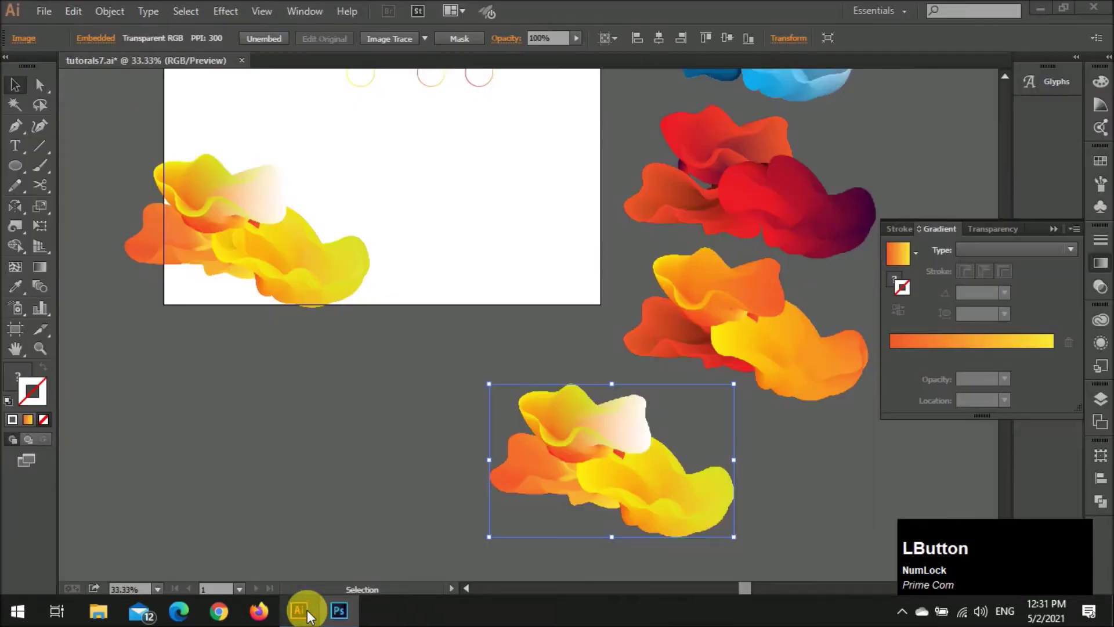
scroll(348, 348, up, 5)
scroll(347, 330, left, 2)
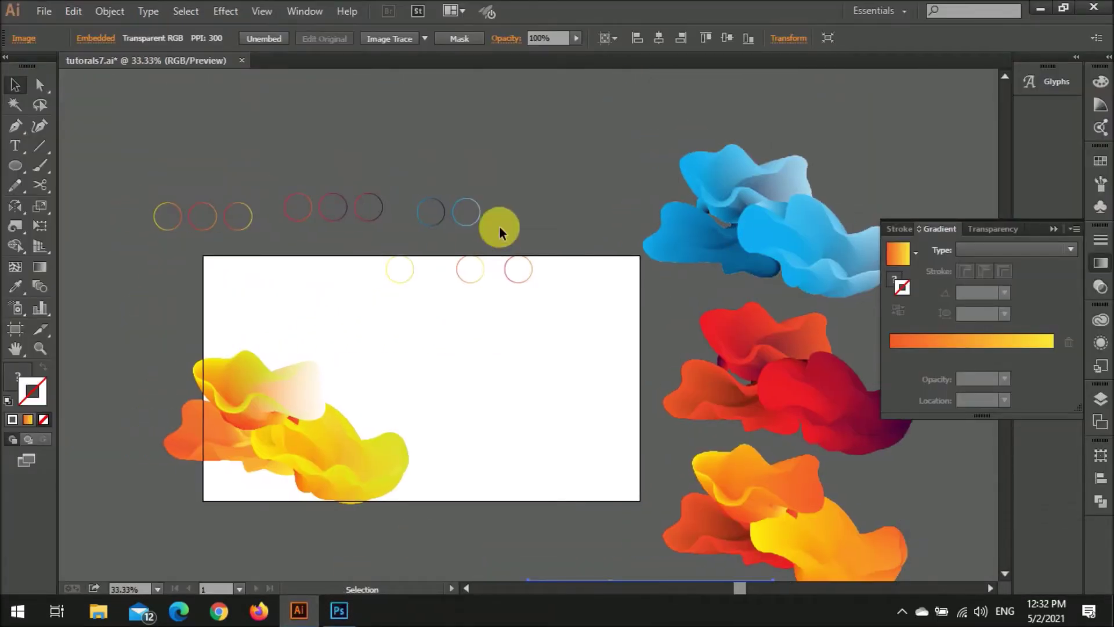
Move the two orange-red circles off the artboard beside the other swatches, and copy the light-blue circle beside the yellow one
click(410, 280)
drag(463, 244, 574, 211)
drag(473, 234, 447, 284)
drag(473, 232, 482, 289)
key(ctrl+z)
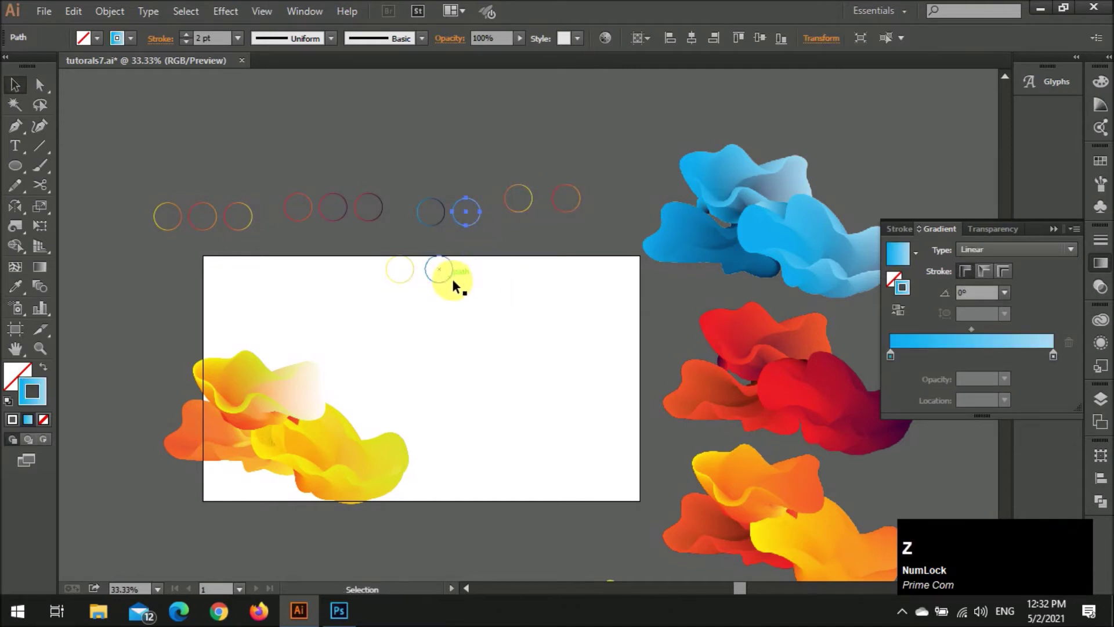
Change the end colour of the copied light-blue circle's gradient stroke to white
click(443, 276)
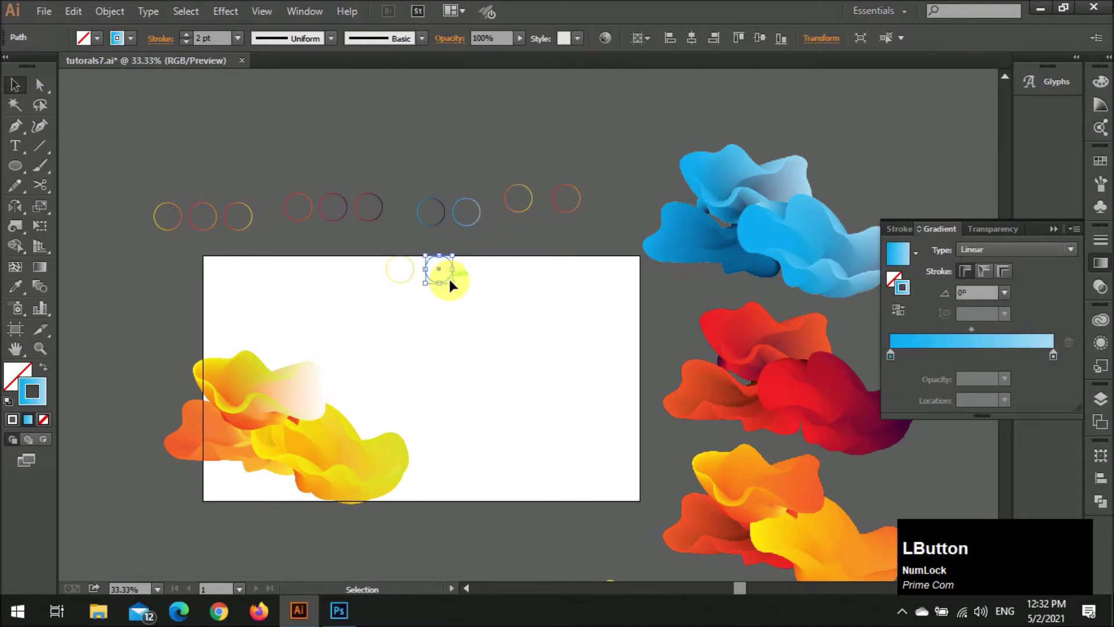
click(1053, 357)
double_click(1054, 357)
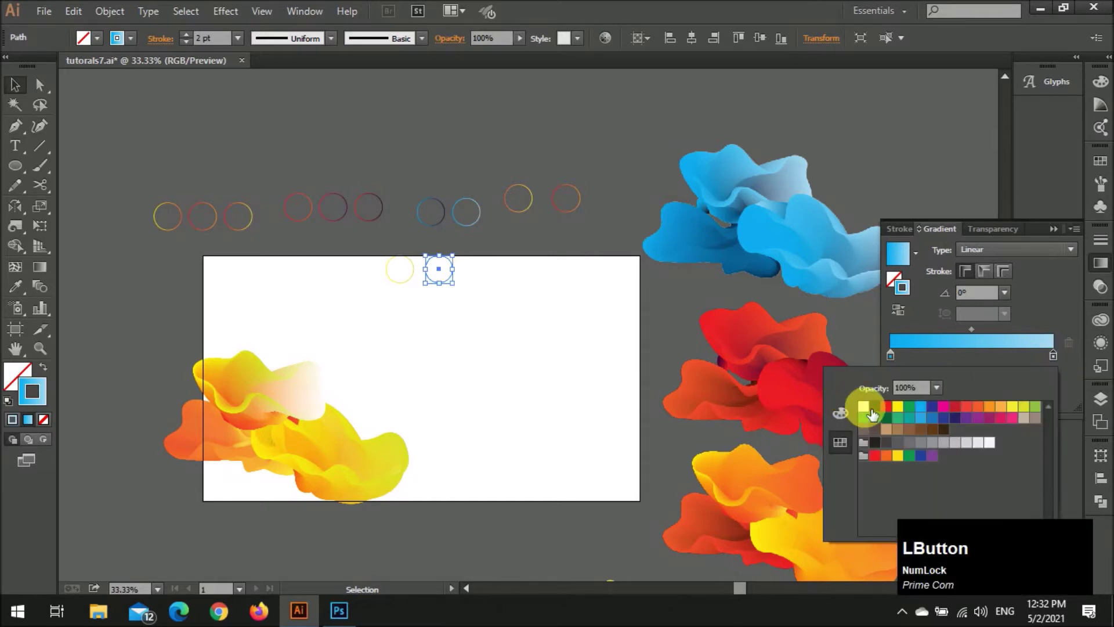
click(863, 406)
click(454, 304)
Duplicate the yellow circle beside the blue-to-white one and sample the blue-to-navy gradient onto the copy
drag(411, 279, 498, 285)
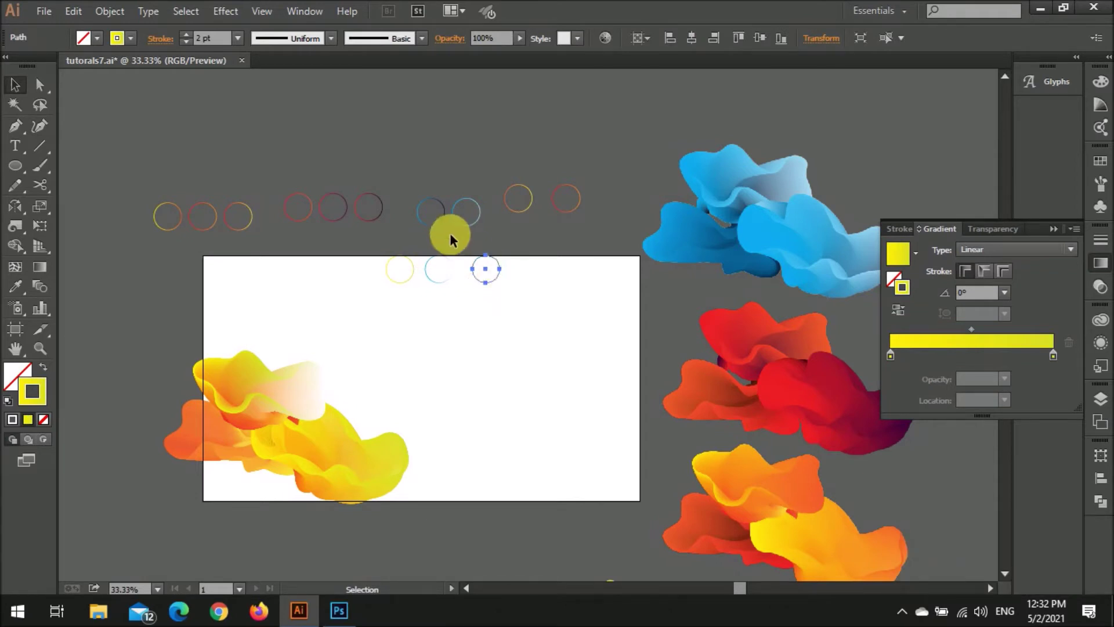
key(i)
click(434, 224)
key(v)
Duplicate the blue-to-navy circle to its right and set the copy's gradient end colour to dark green
drag(498, 269, 523, 278)
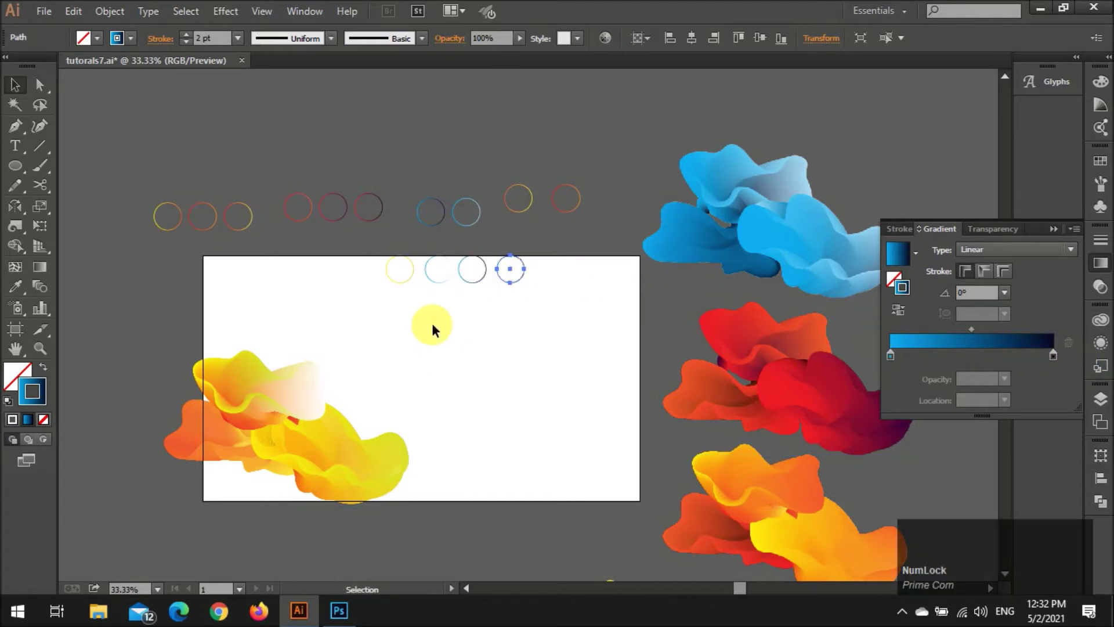
double_click(1053, 354)
click(911, 408)
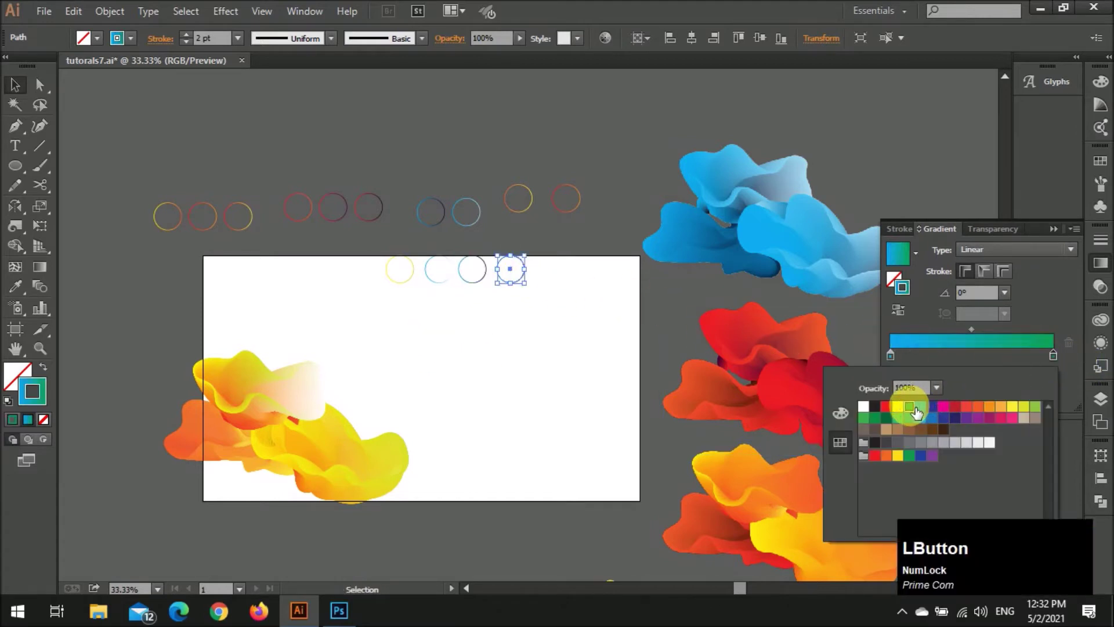
click(887, 418)
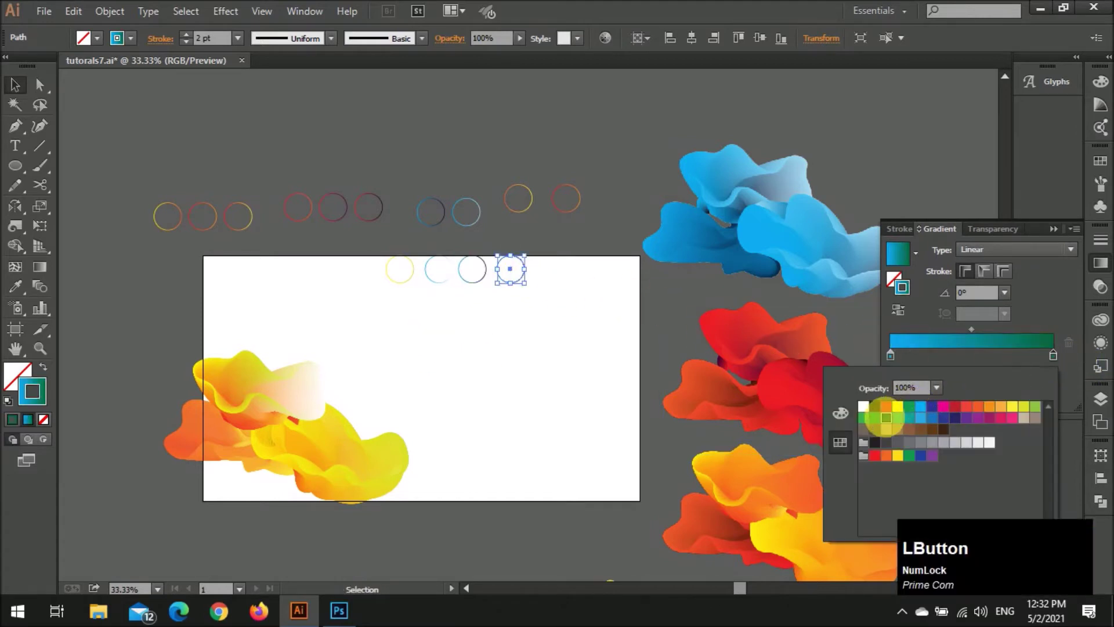
click(556, 332)
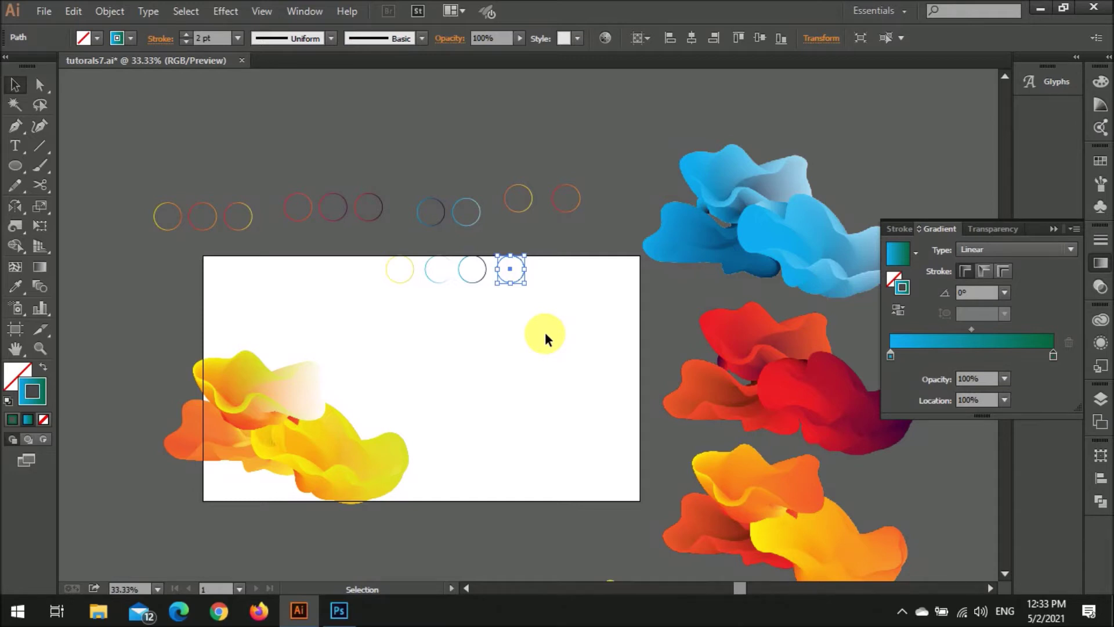
click(545, 335)
Space out the navy and blue-green circles on the artboard, and duplicate the blue-green circle to its left
drag(472, 284, 495, 279)
click(492, 324)
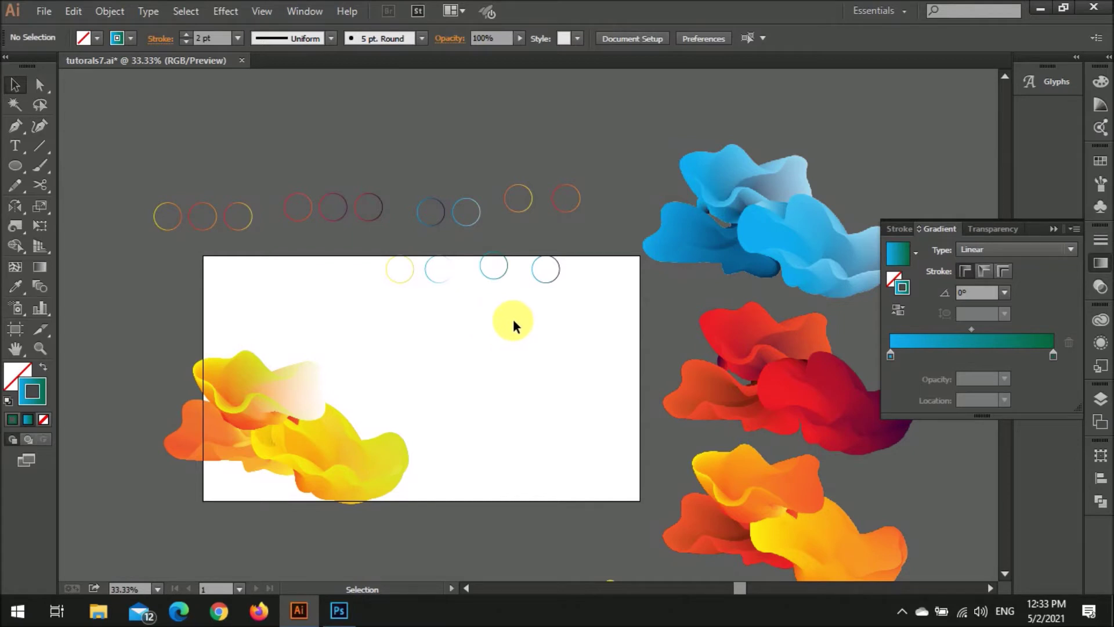
drag(510, 280, 474, 285)
click(557, 289)
click(502, 285)
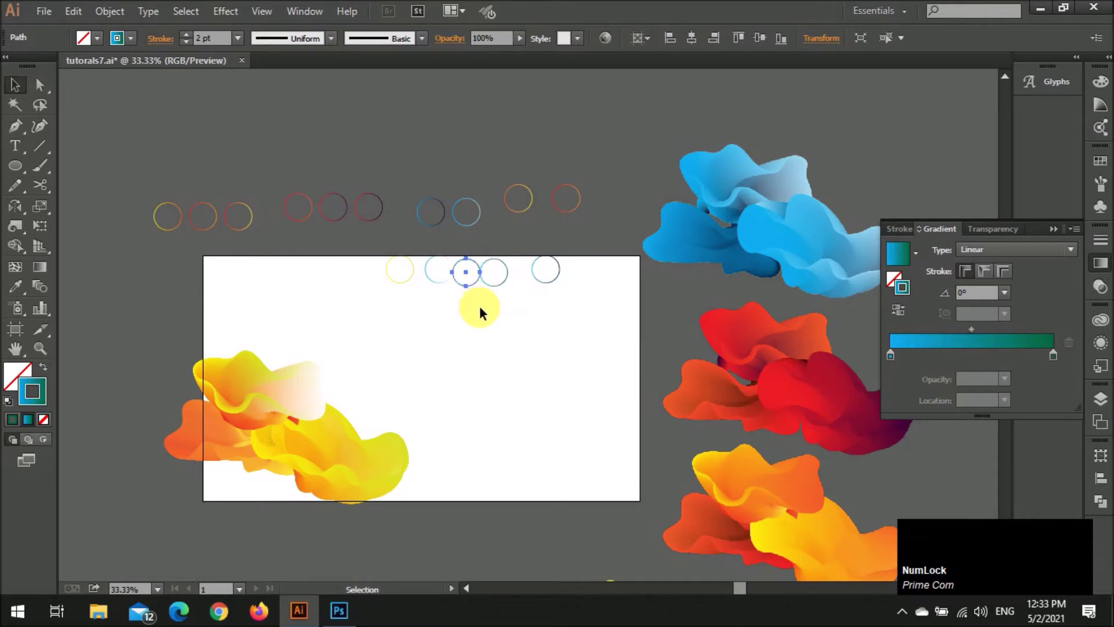
Change the start colour of the duplicated circle's gradient stroke to light green
double_click(899, 355)
click(1035, 407)
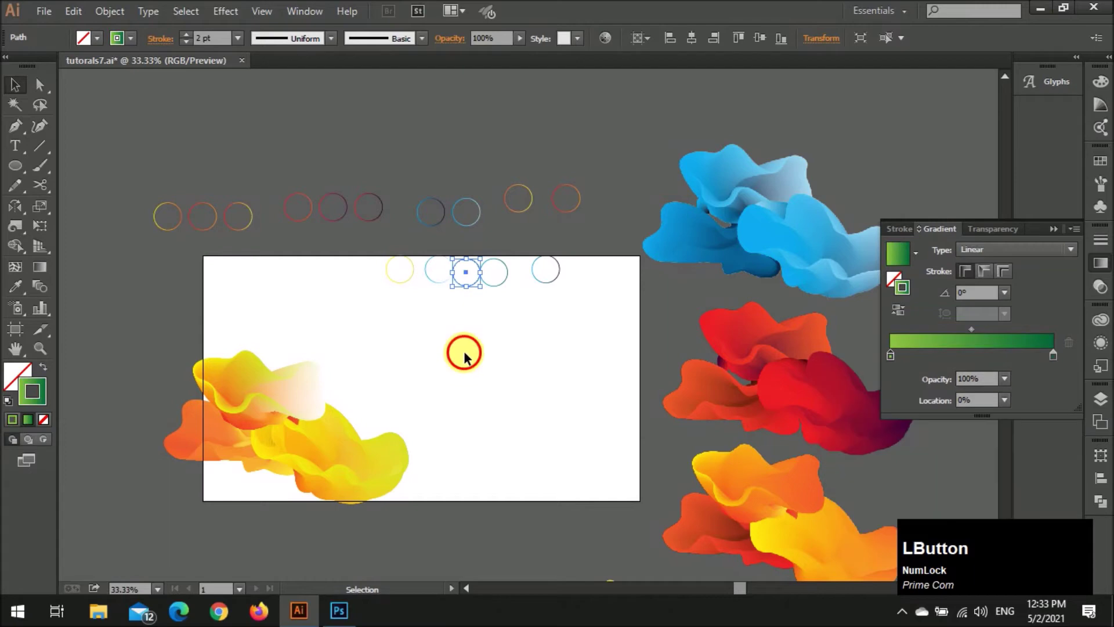
click(465, 316)
Move the yellow circle slightly left and set its gradient start colour to teal
scroll(465, 316, up, 1)
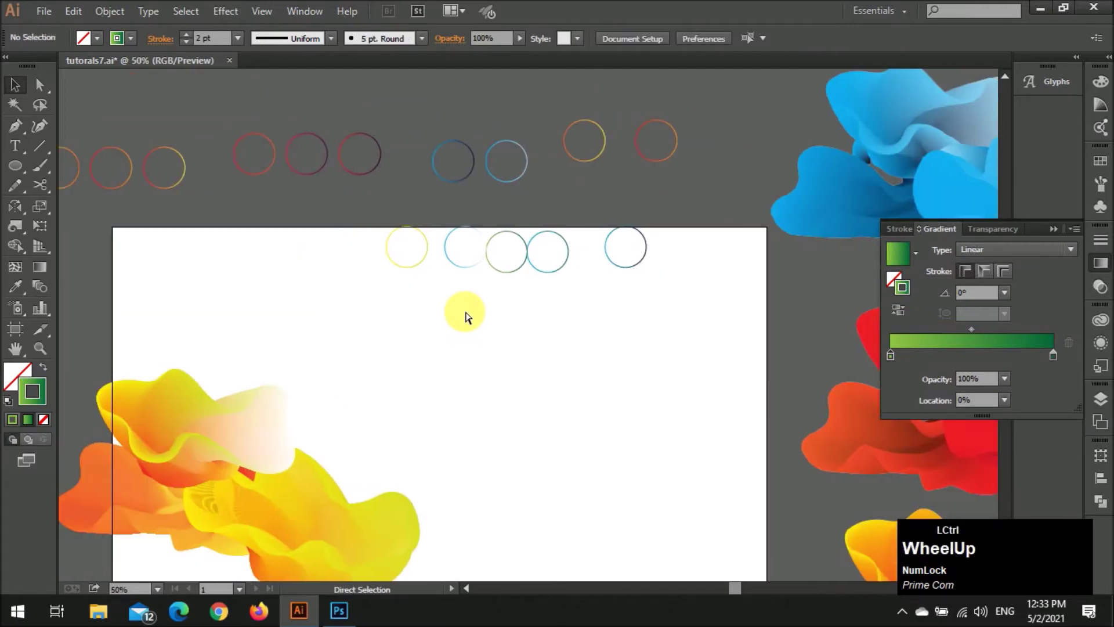
drag(462, 265, 403, 272)
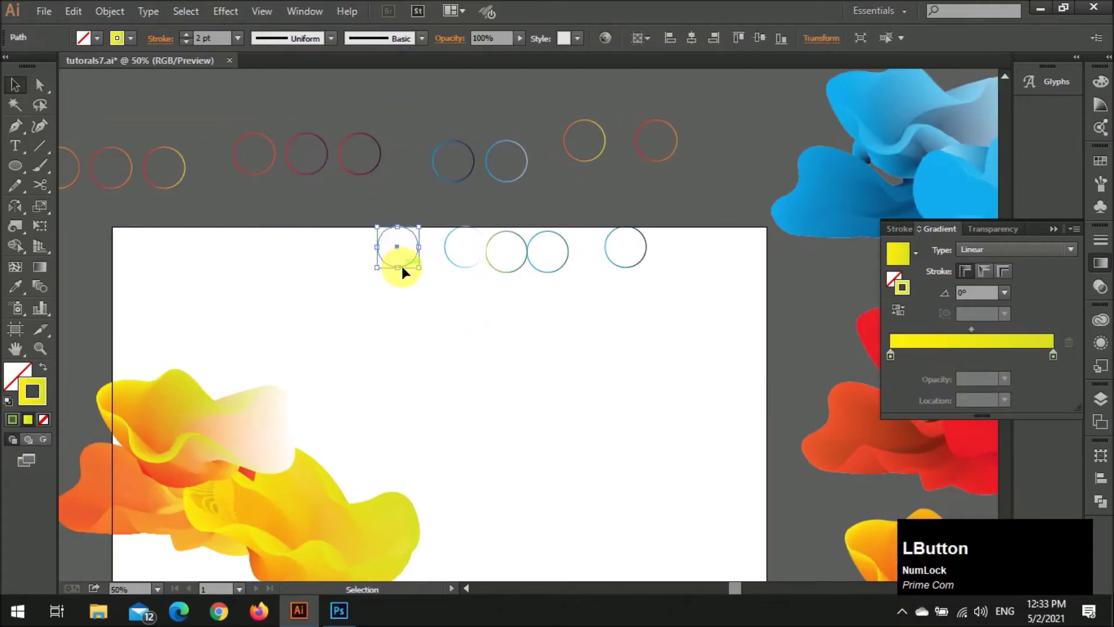
double_click(891, 355)
click(875, 418)
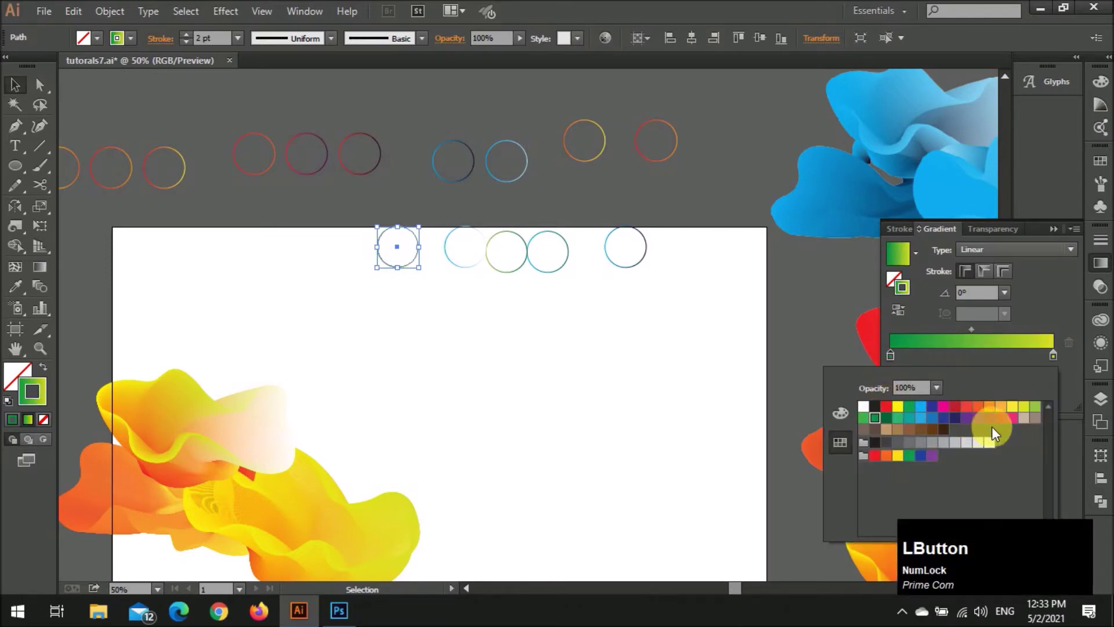
click(908, 419)
click(475, 363)
click(408, 266)
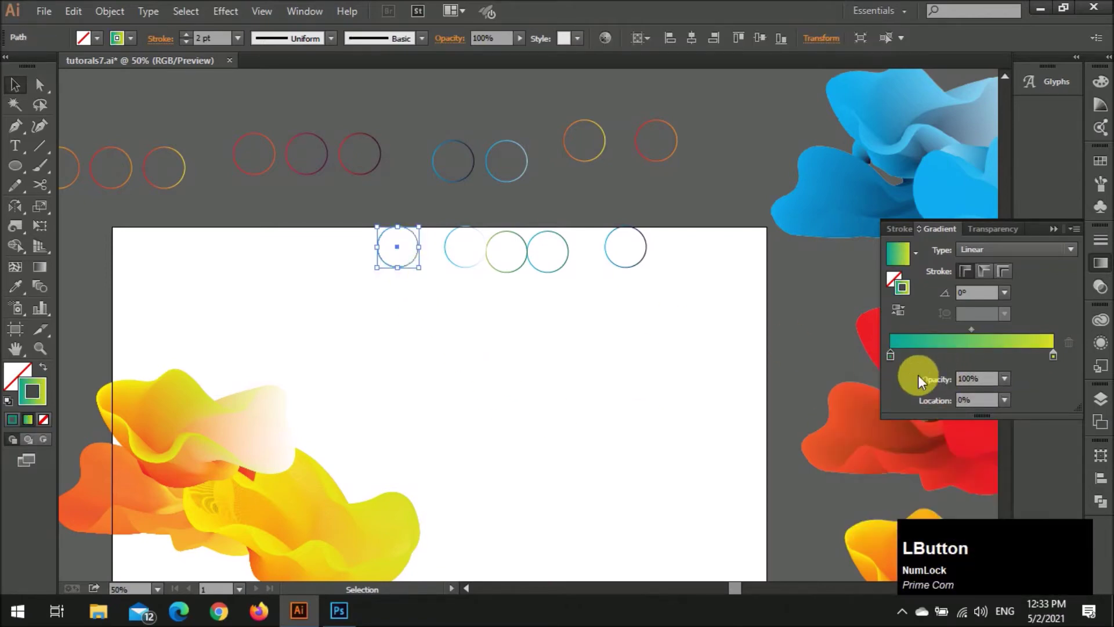
Isolate the upper blend and apply the circle's blue-to-dark-green gradient to its front outline with the Eyedropper
click(323, 417)
click(228, 411)
double_click(228, 413)
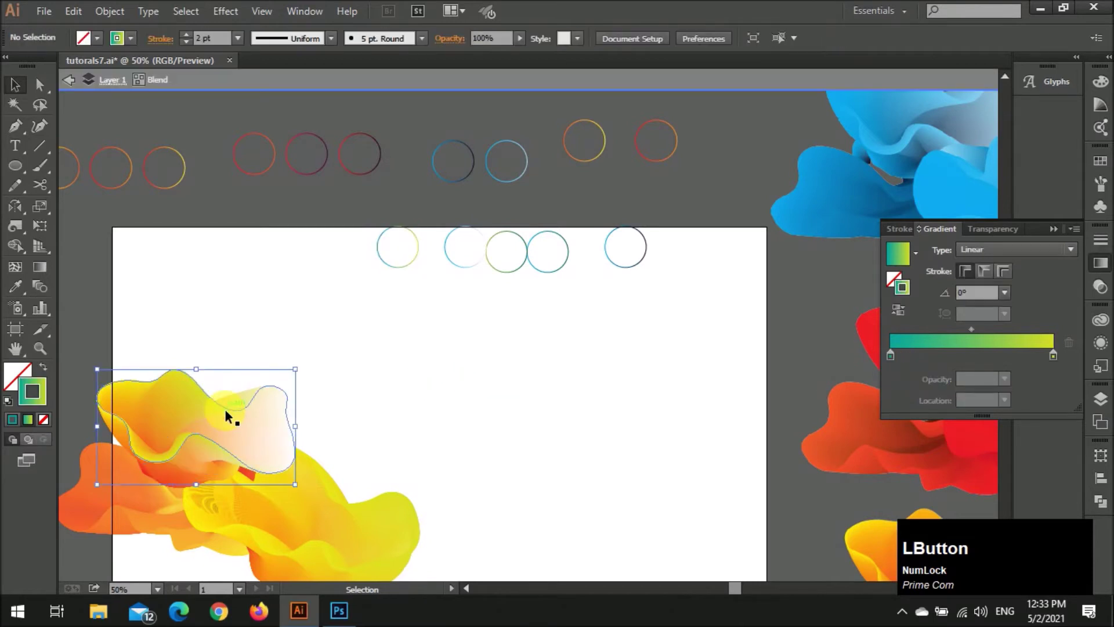
click(227, 413)
key(i)
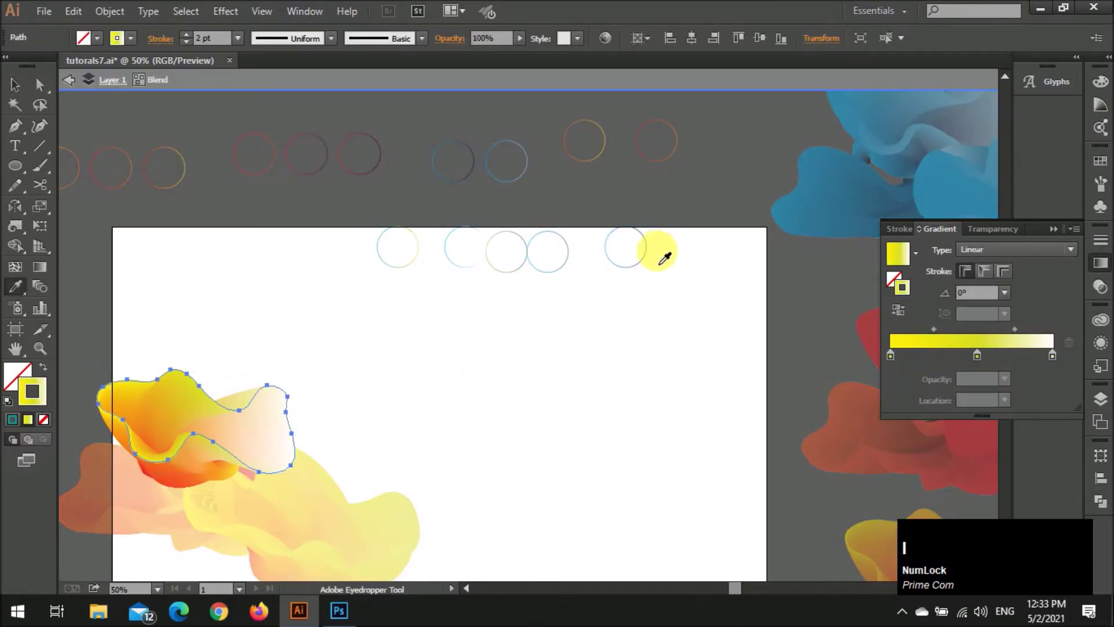
click(561, 267)
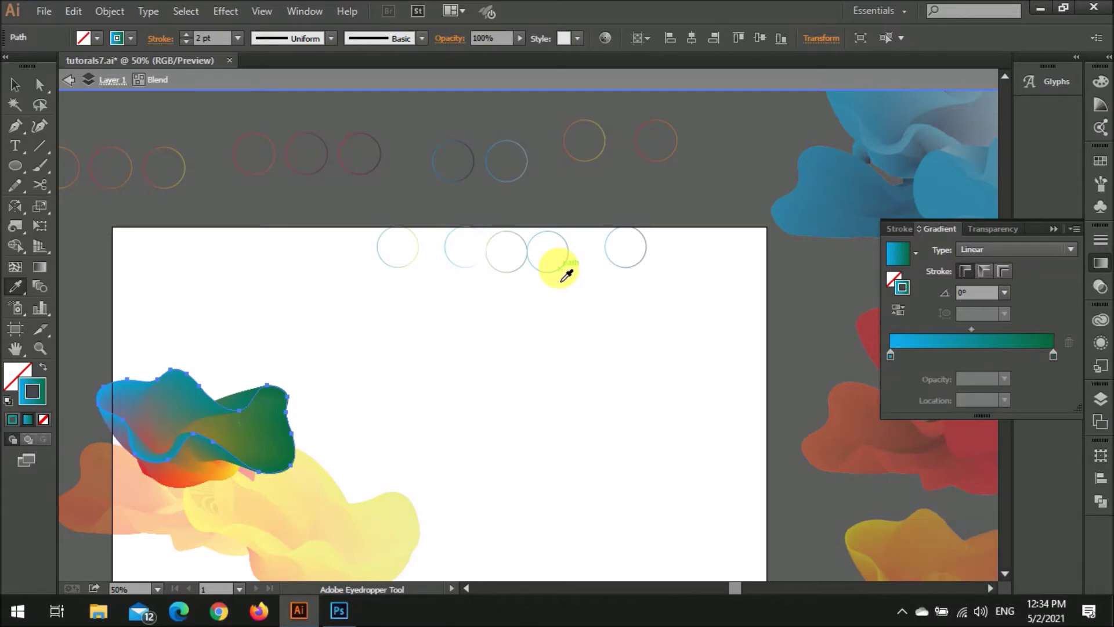
Try the other circles' gradients on the upper blend's front outline with the Eyedropper, settling on the teal-to-yellow one
click(505, 272)
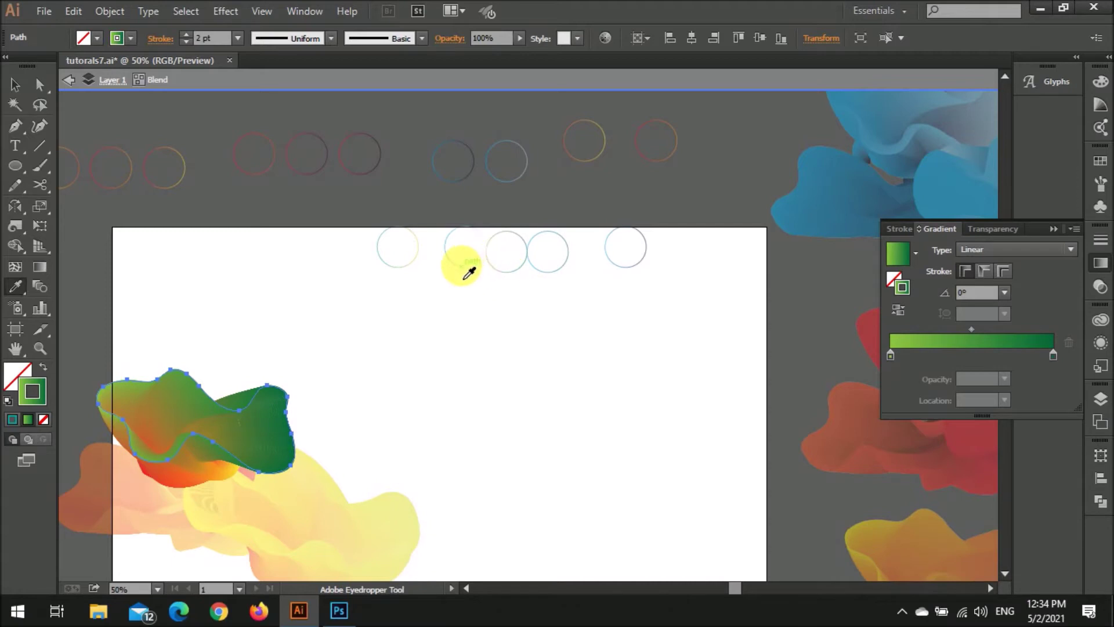
click(468, 272)
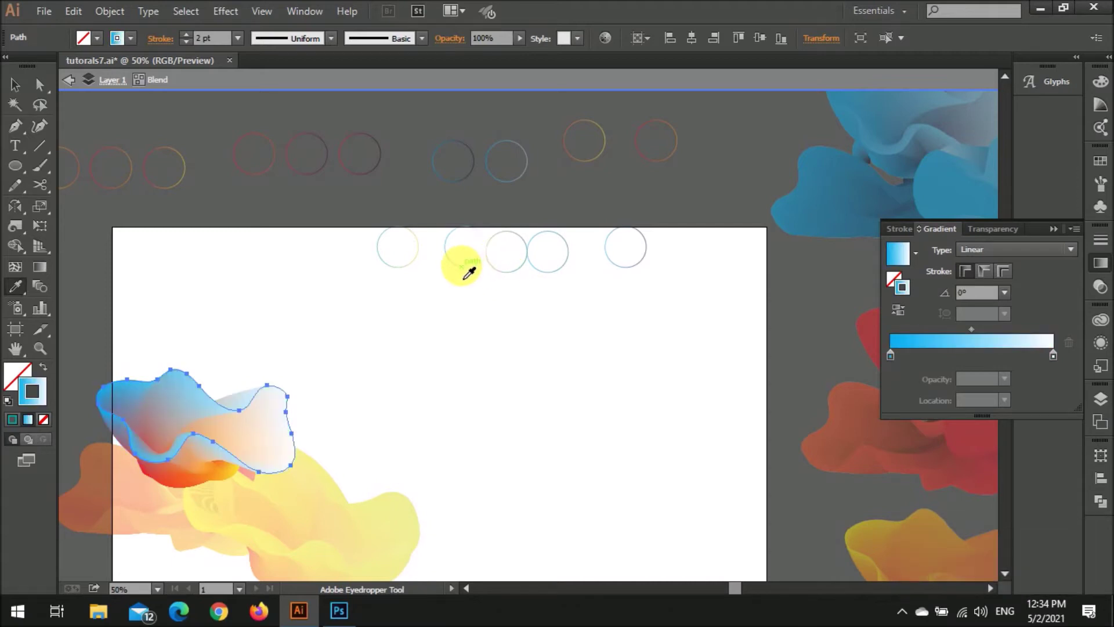
click(418, 267)
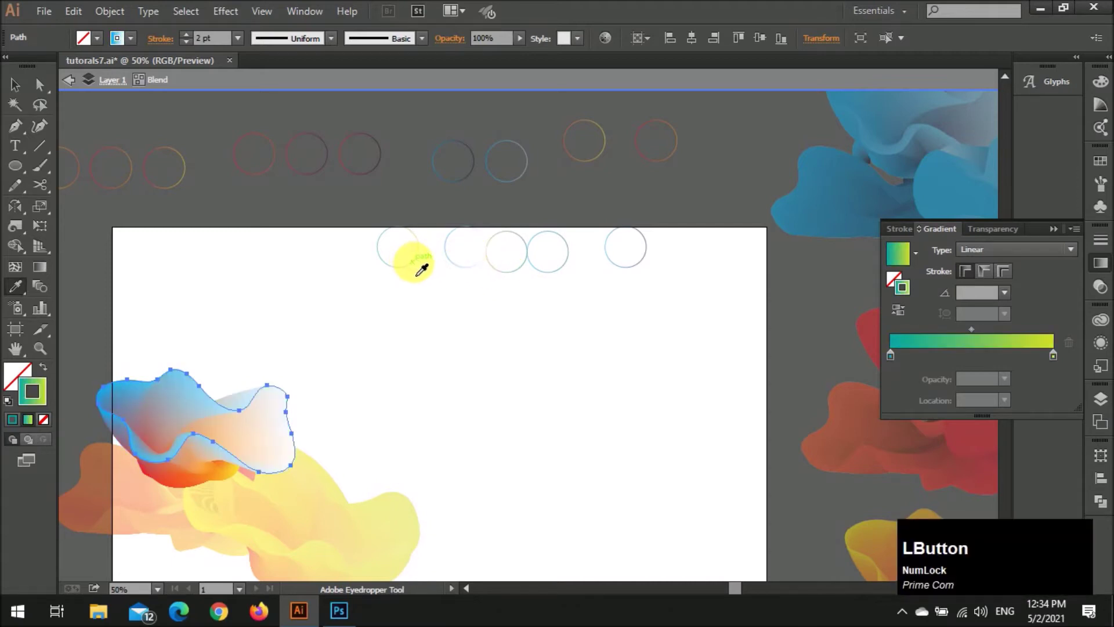
key(v)
click(347, 439)
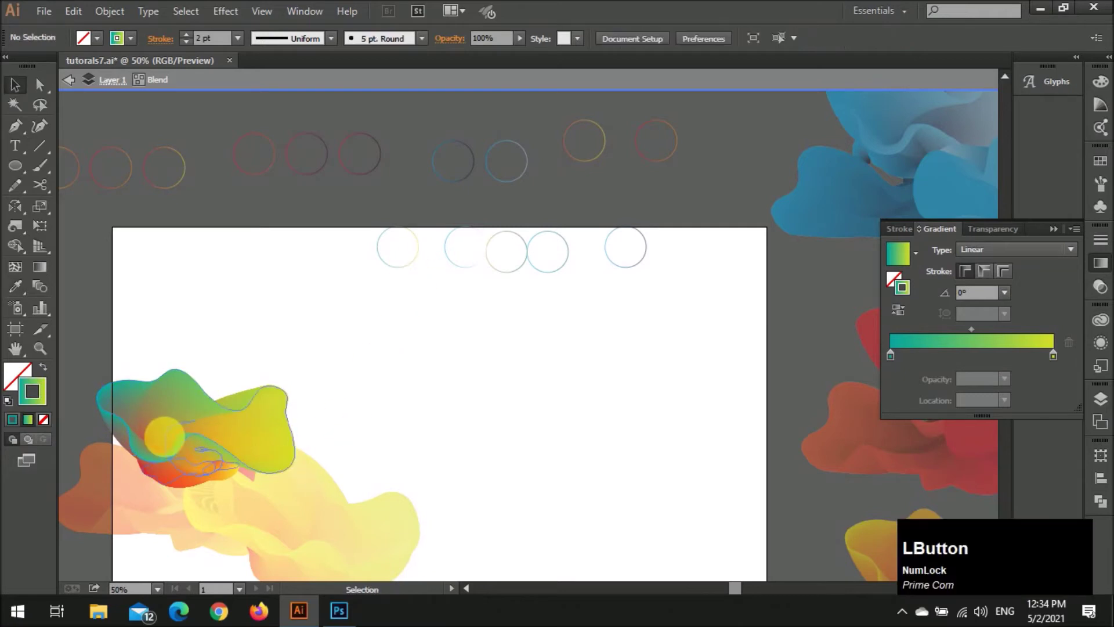
Apply the circle's blue-to-white gradient to the upper blend's red-orange middle outline with the Eyedropper
click(172, 490)
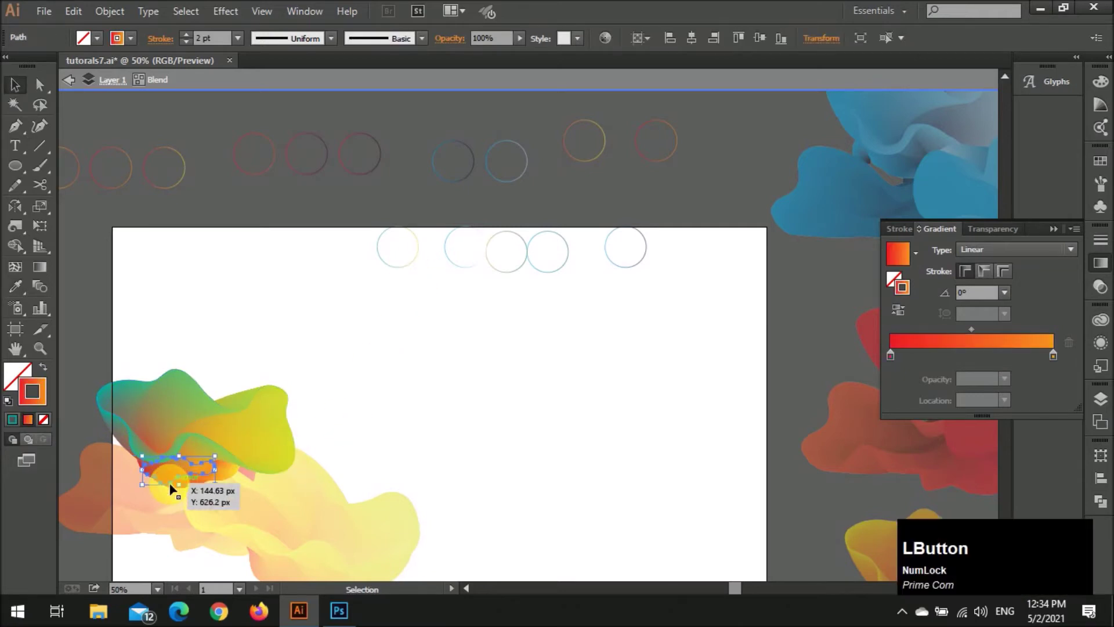
key(i)
click(463, 269)
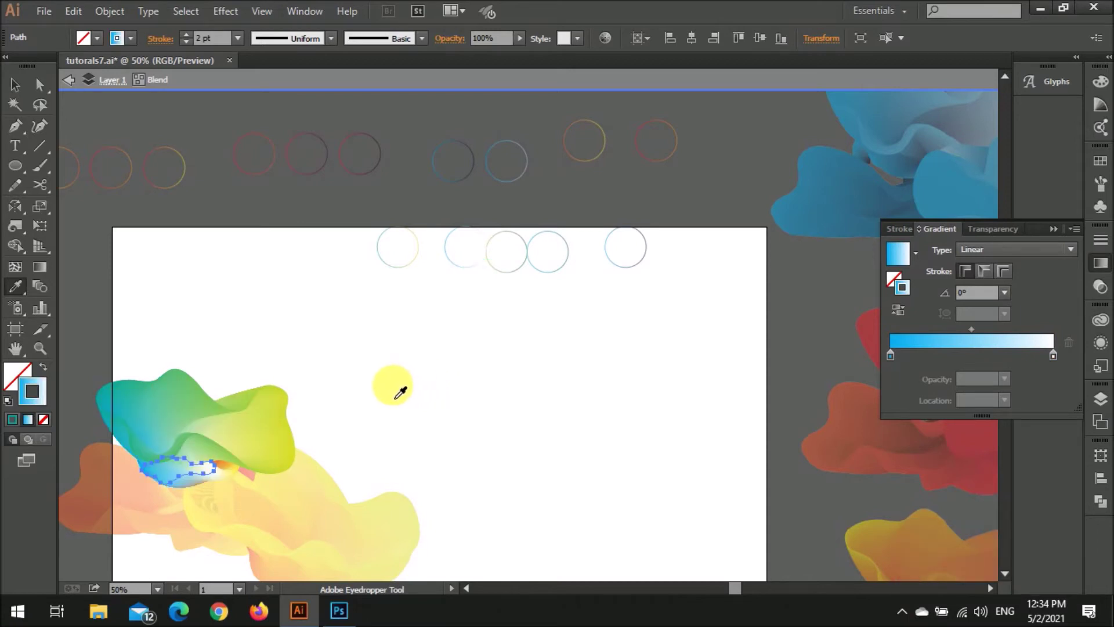
key(v)
Apply the circle's blue-to-dark-green gradient to the upper blend's small innermost outline and exit isolation
drag(226, 474, 232, 473)
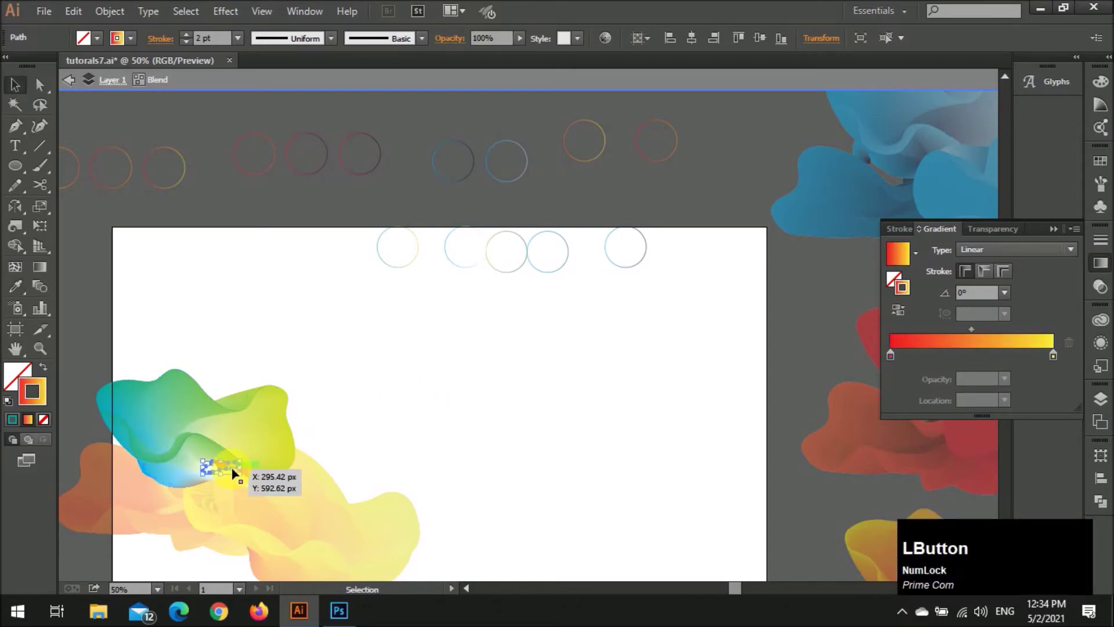
key(i)
click(548, 271)
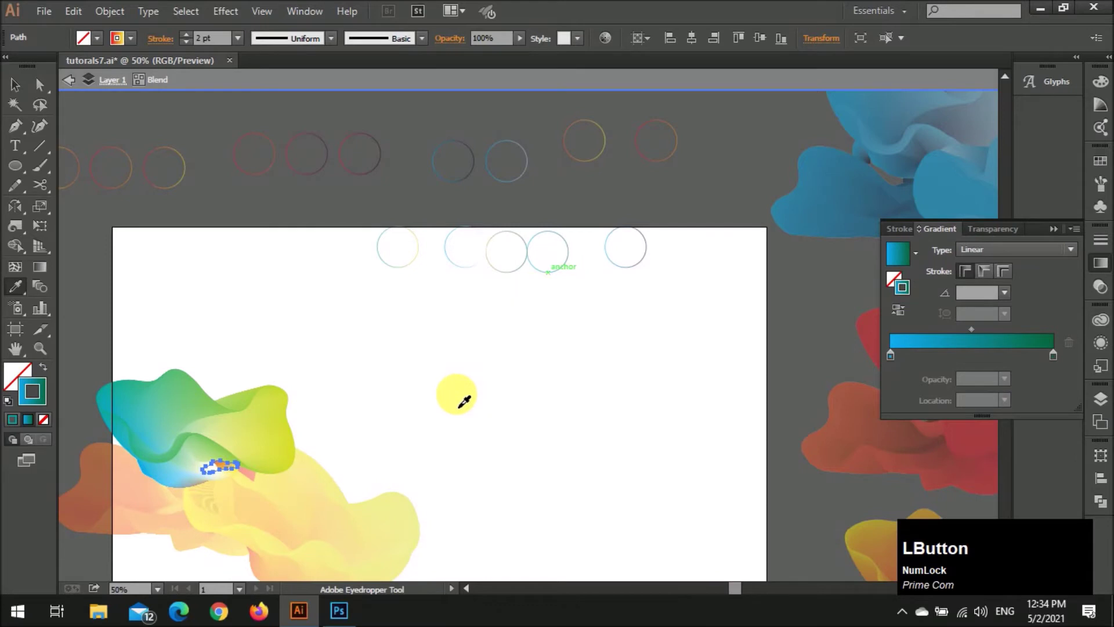
key(v)
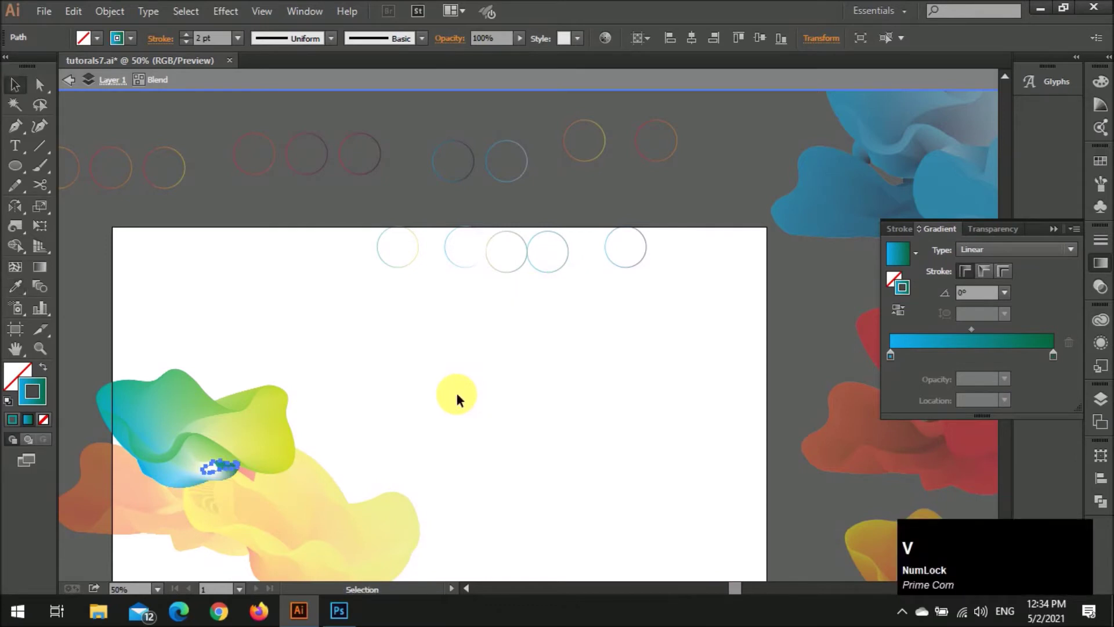
click(447, 397)
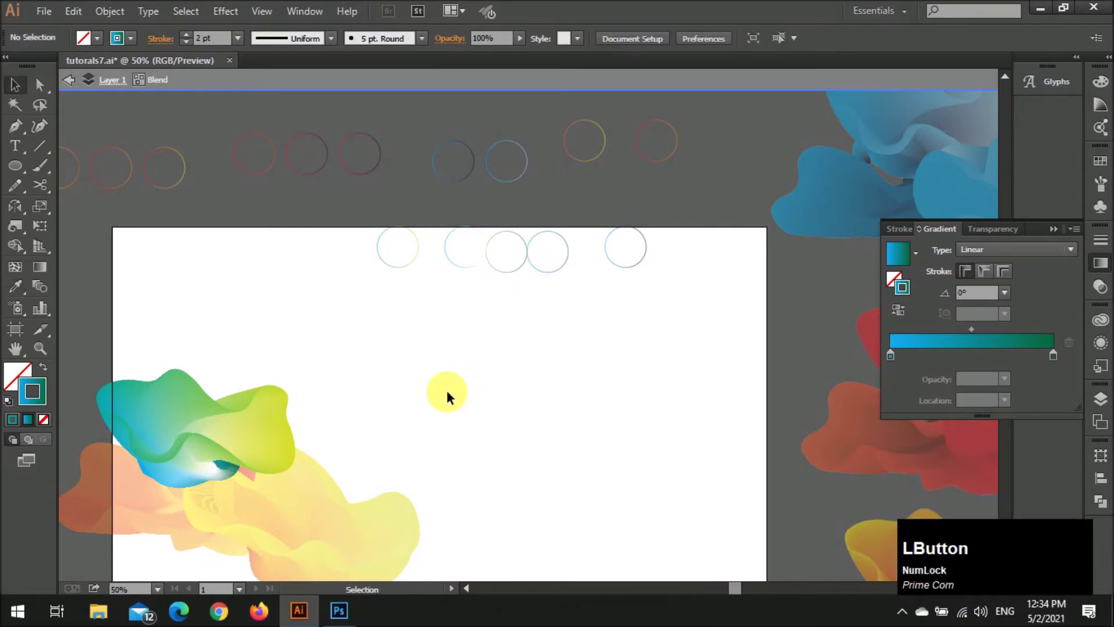
double_click(418, 401)
Isolate the orange blend below the recoloured one and apply the circle's blue-to-dark-green gradient to its front outline
scroll(399, 448, left, 2)
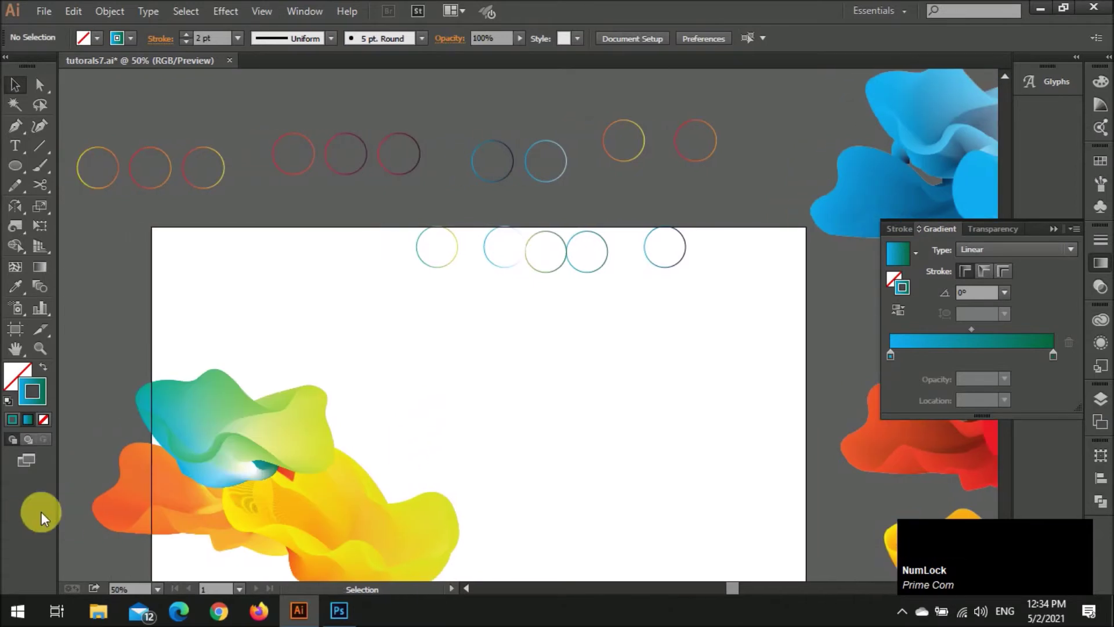
double_click(109, 513)
key(i)
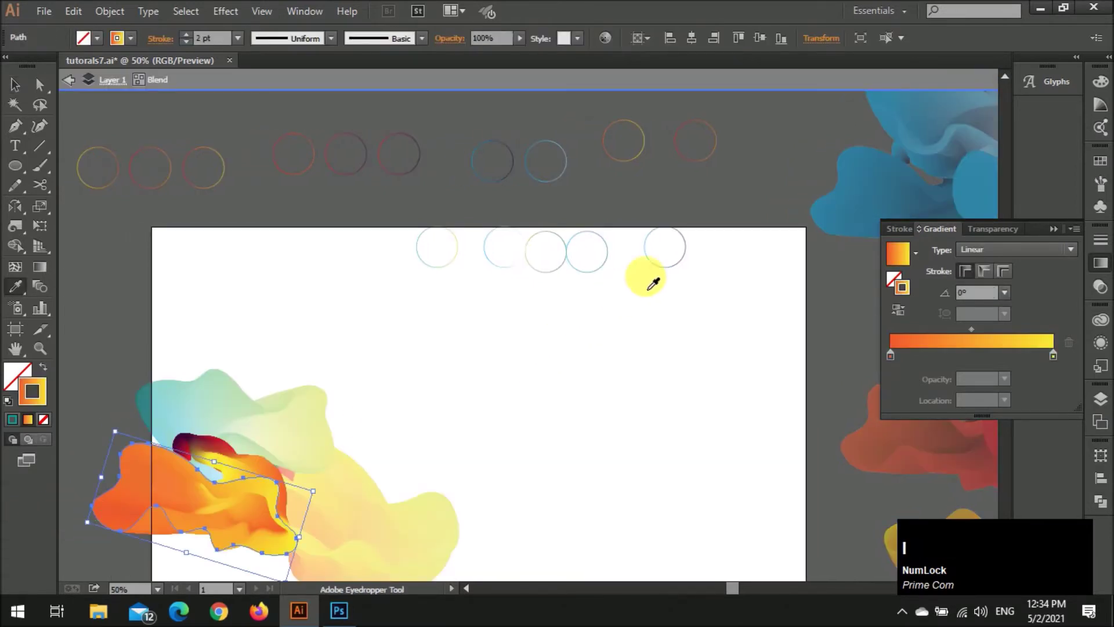
click(677, 266)
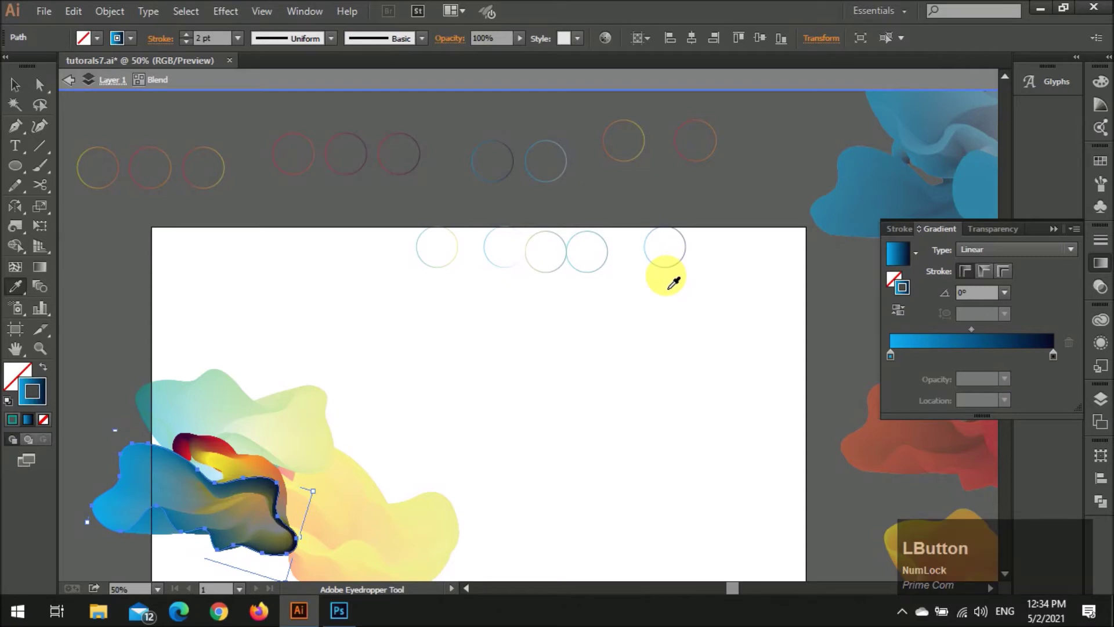
click(596, 270)
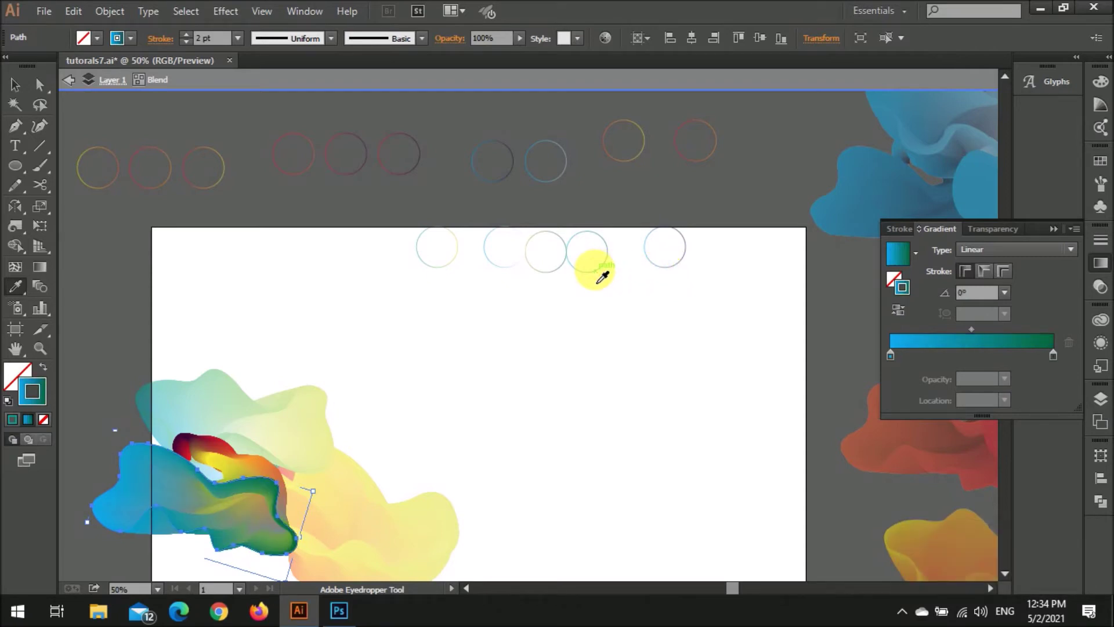
Brighten the end colour of the front outline's gradient in HSB to a saturated green with about 67% brightness
double_click(1053, 355)
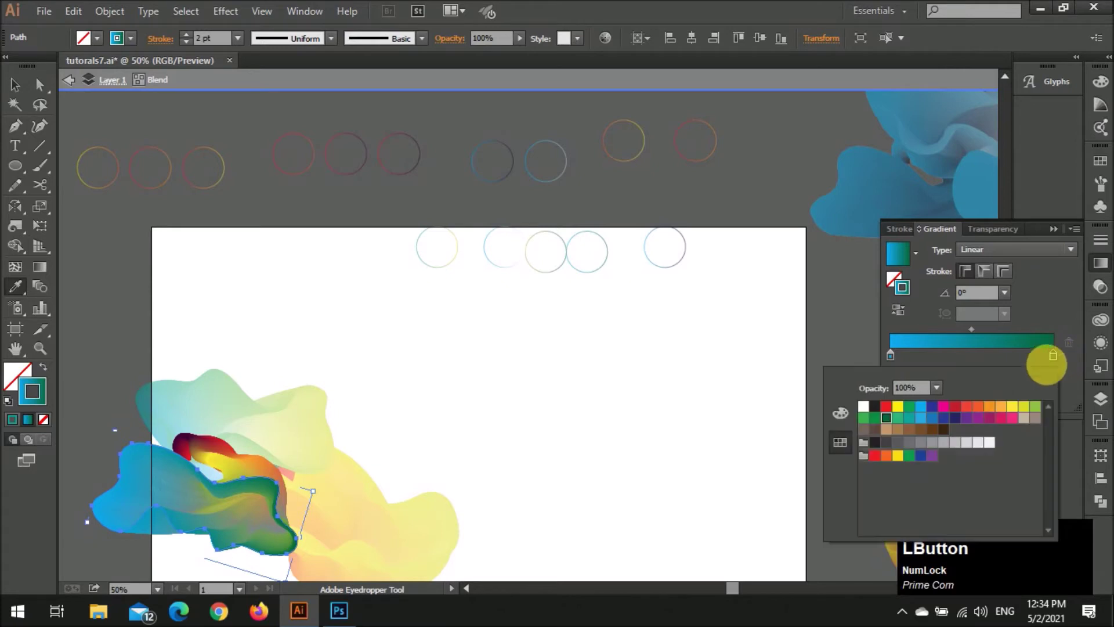
click(841, 413)
click(1050, 373)
click(1022, 416)
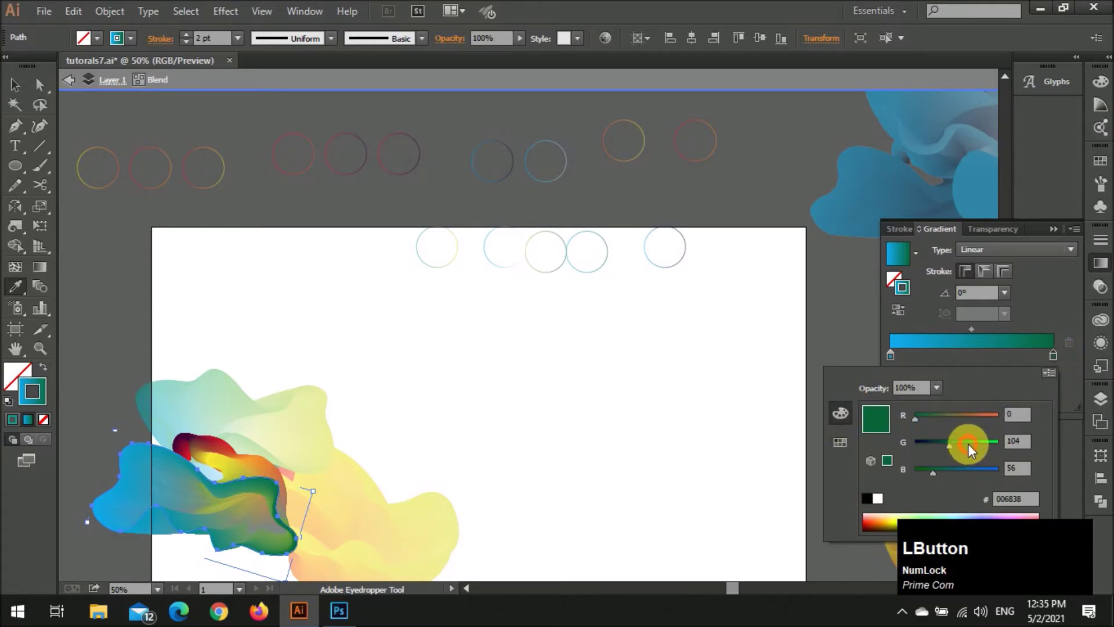
click(1045, 383)
click(984, 439)
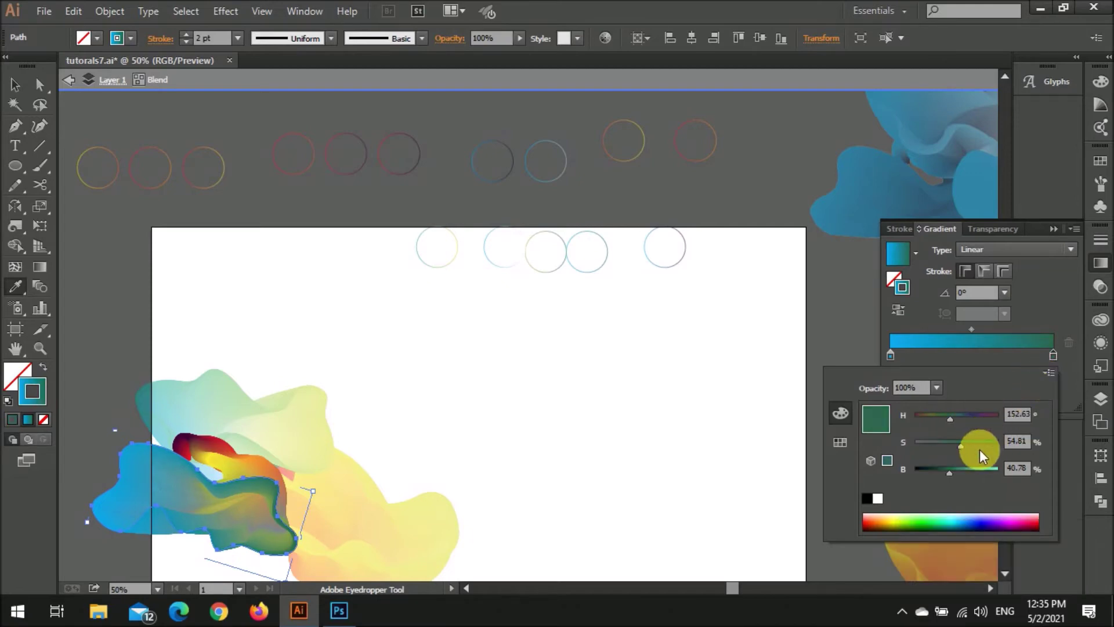
click(971, 469)
drag(972, 477, 987, 445)
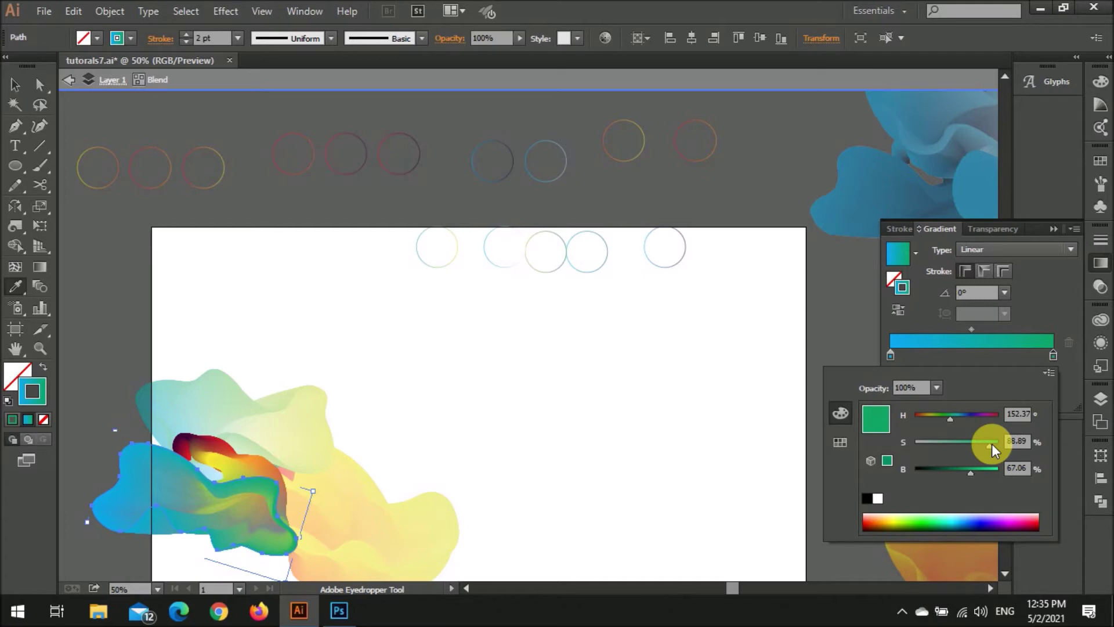
drag(992, 445, 997, 445)
click(473, 374)
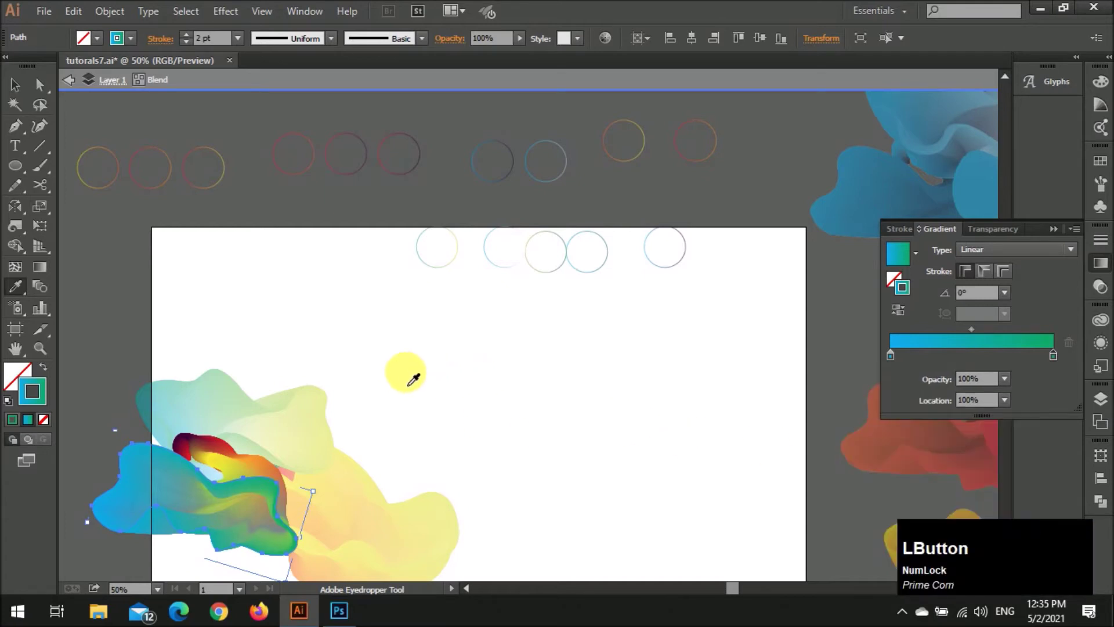
Apply the circle's teal-to-yellow gradient to the isolated blend's orange-yellow middle outline with the Eyedropper
key(v)
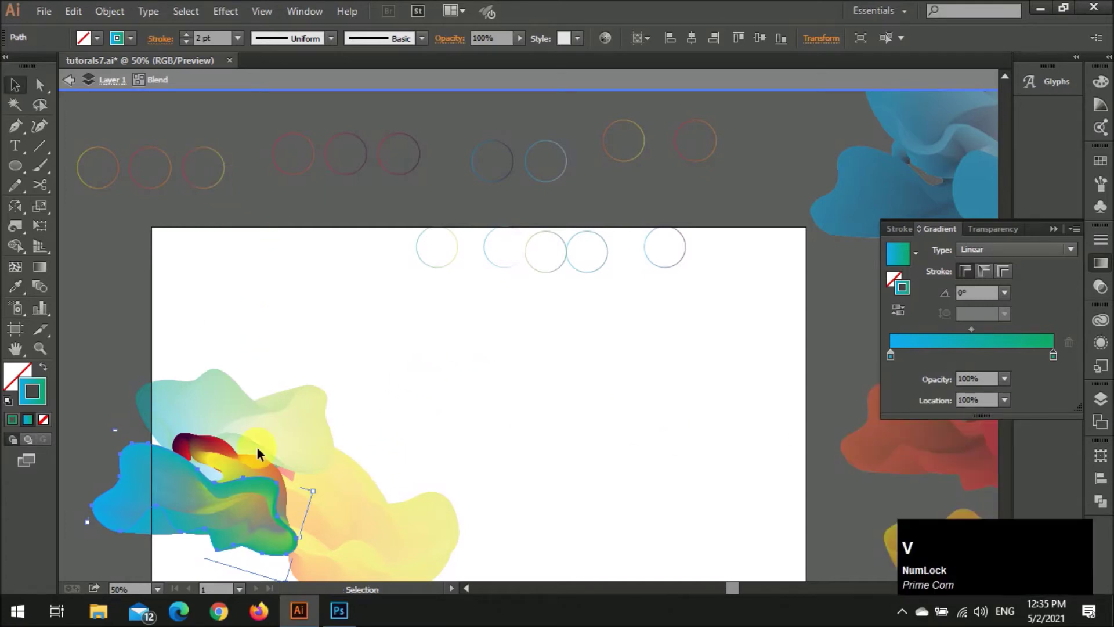
click(257, 472)
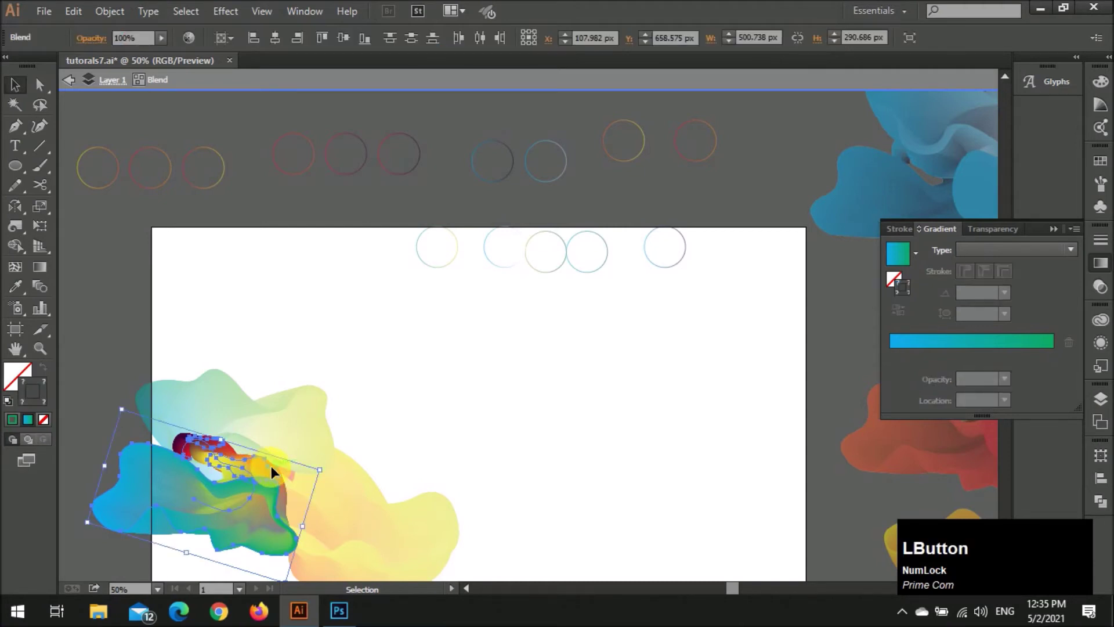
click(273, 471)
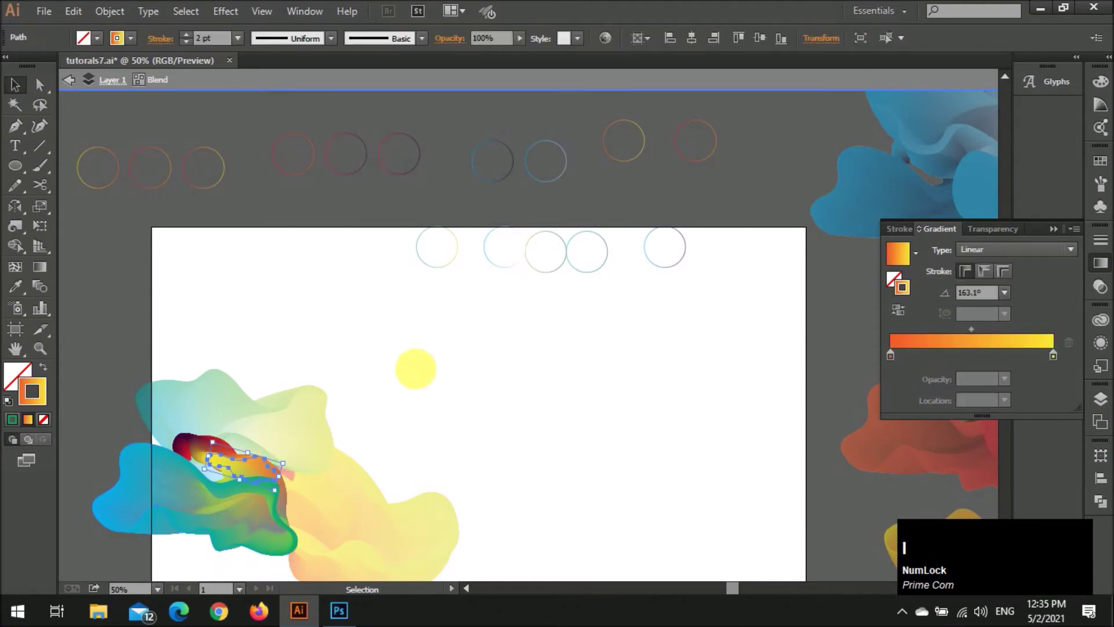
key(i)
click(561, 279)
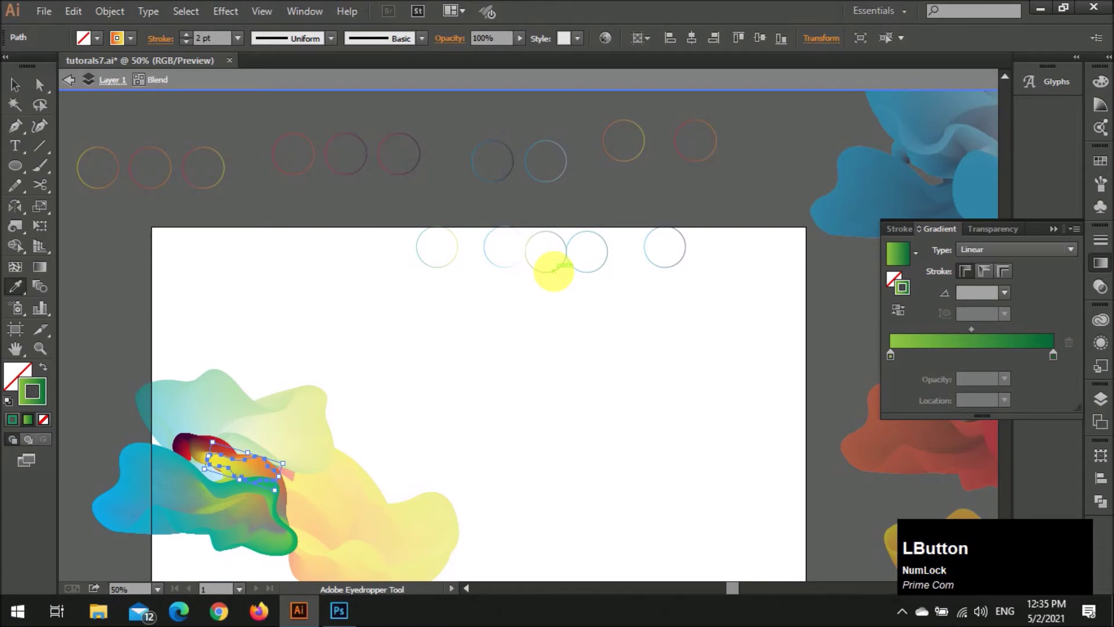
click(561, 278)
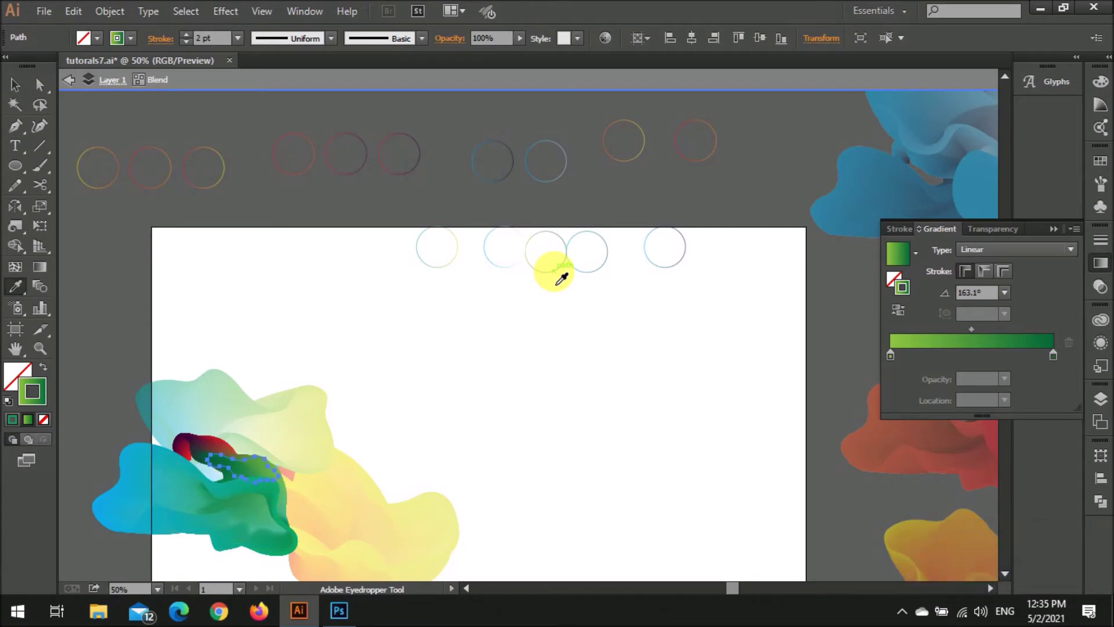
click(459, 266)
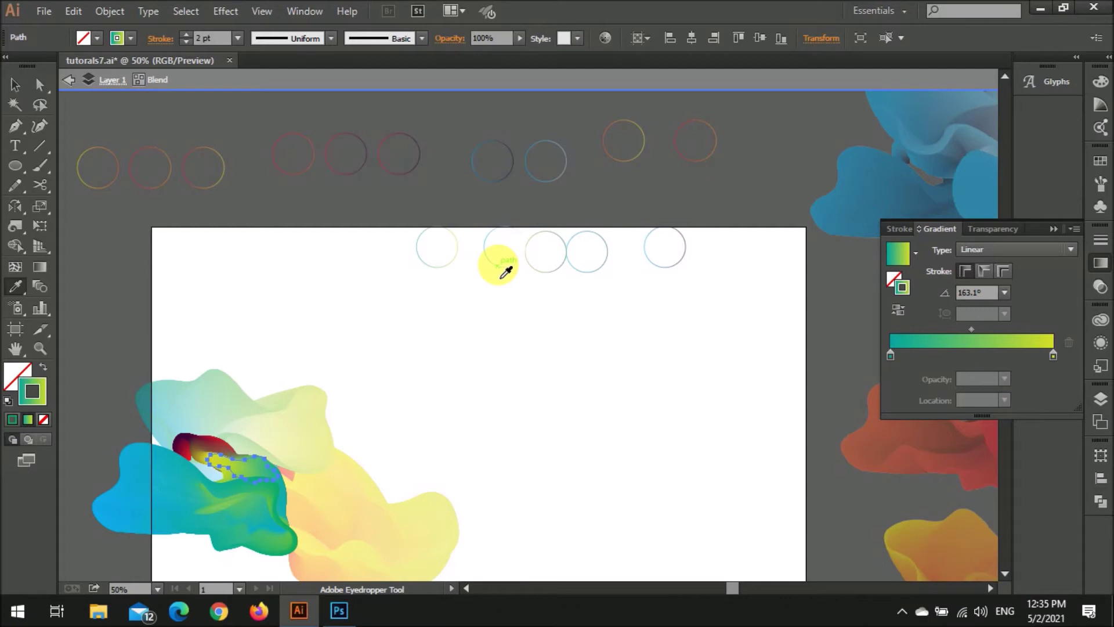
key(c)
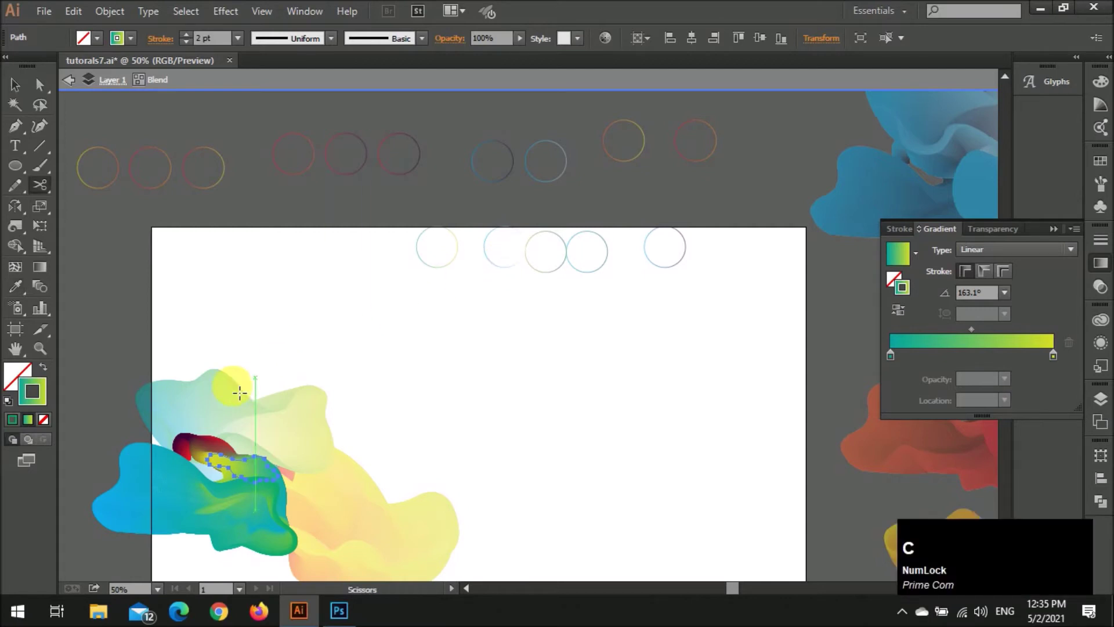
Apply the circle's light-to-dark-green gradient to the small red outline at the back of the blend and exit isolation
key(v)
click(224, 447)
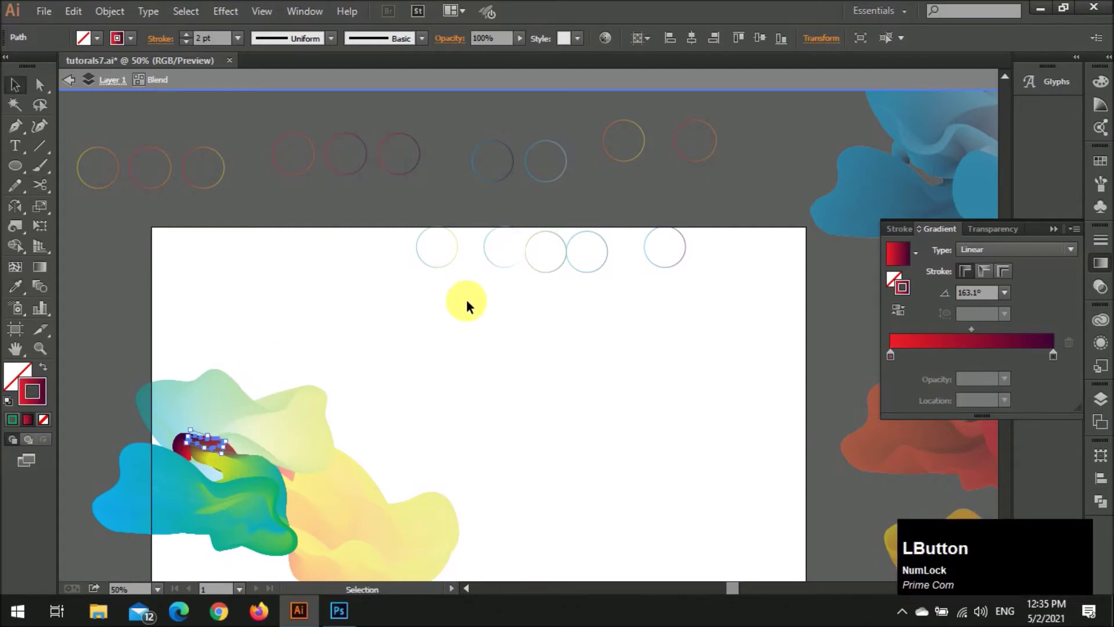
click(546, 268)
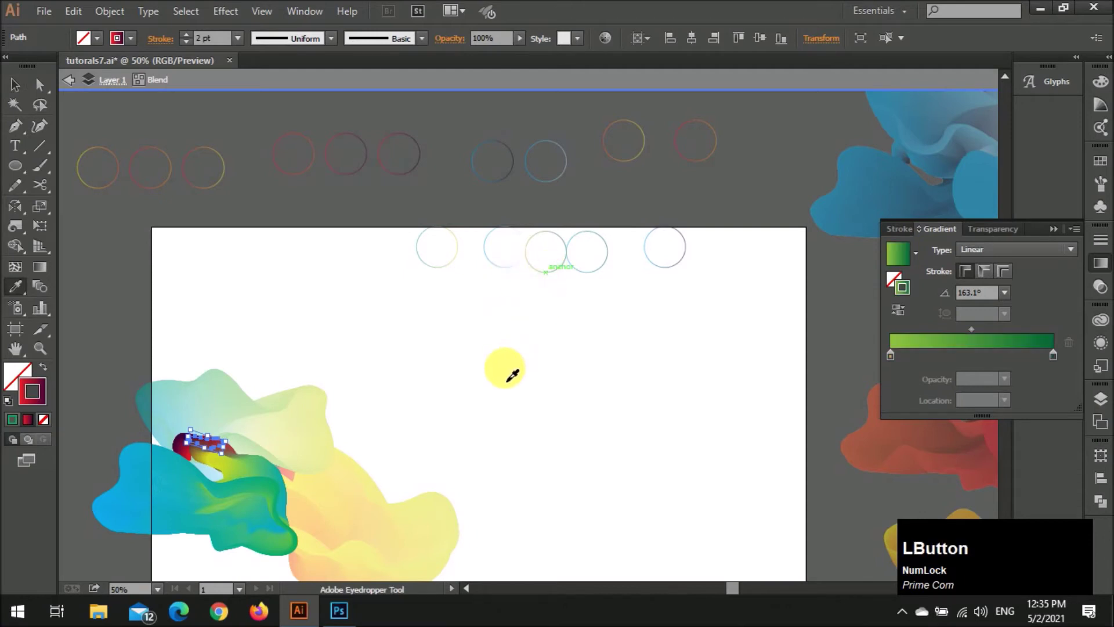
key(v)
click(453, 416)
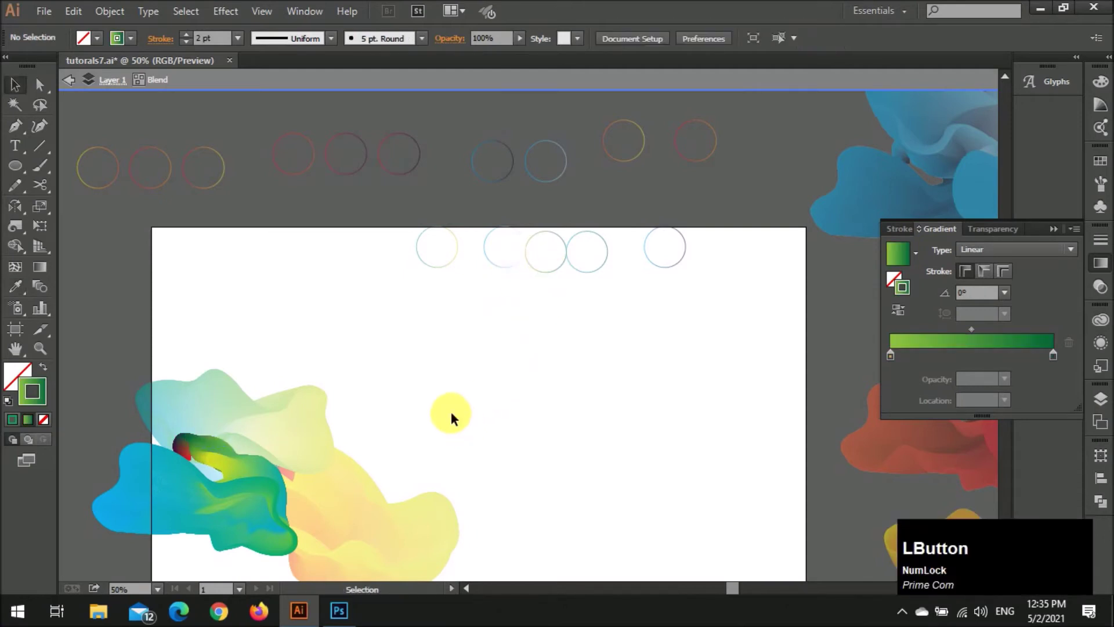
double_click(395, 427)
Change the start colour of the blue-to-white circle's gradient stroke to light green
scroll(394, 427, down, 3)
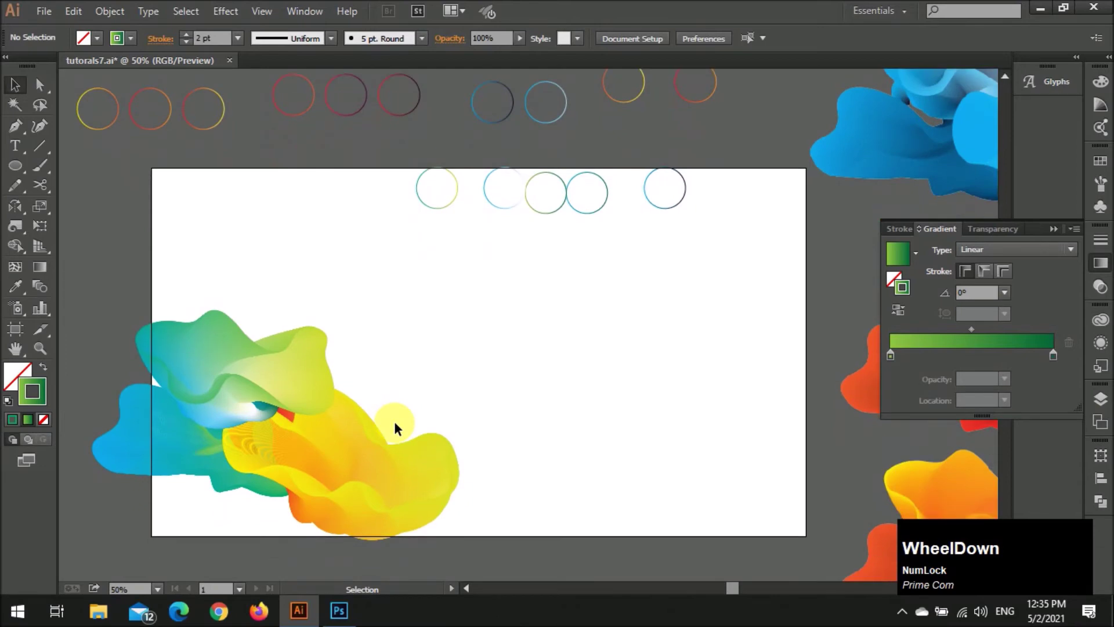
scroll(395, 401, up, 1)
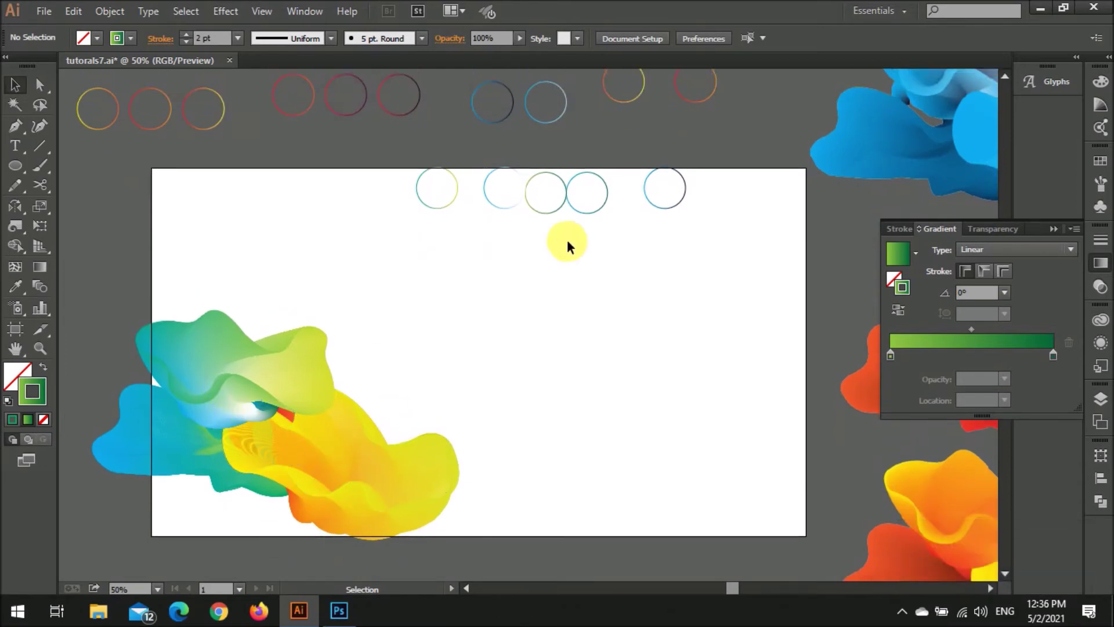
click(502, 206)
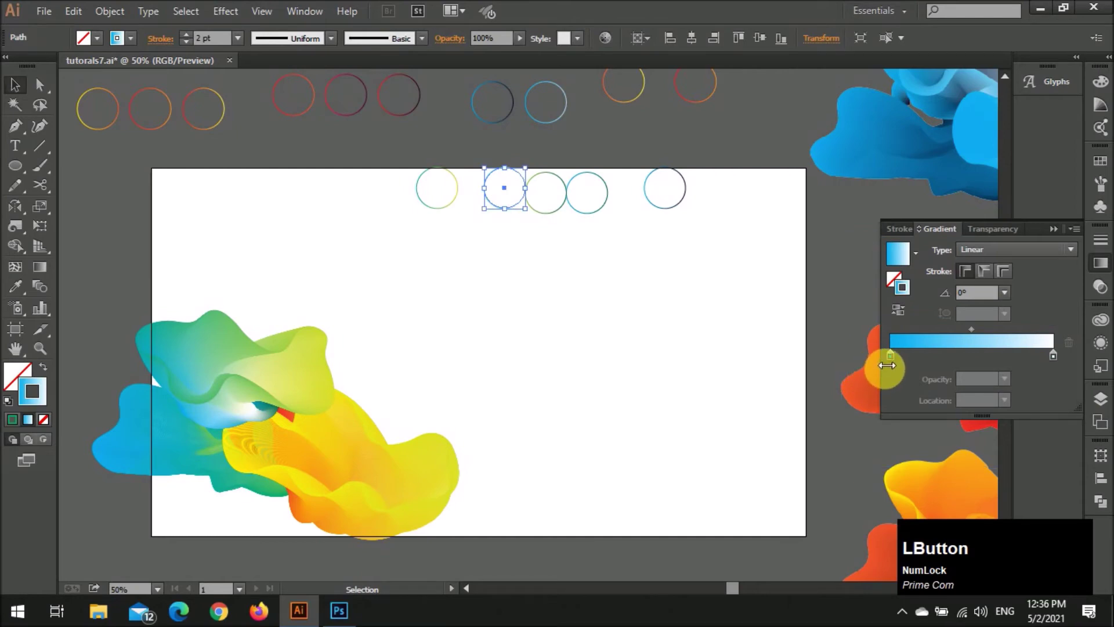
double_click(891, 359)
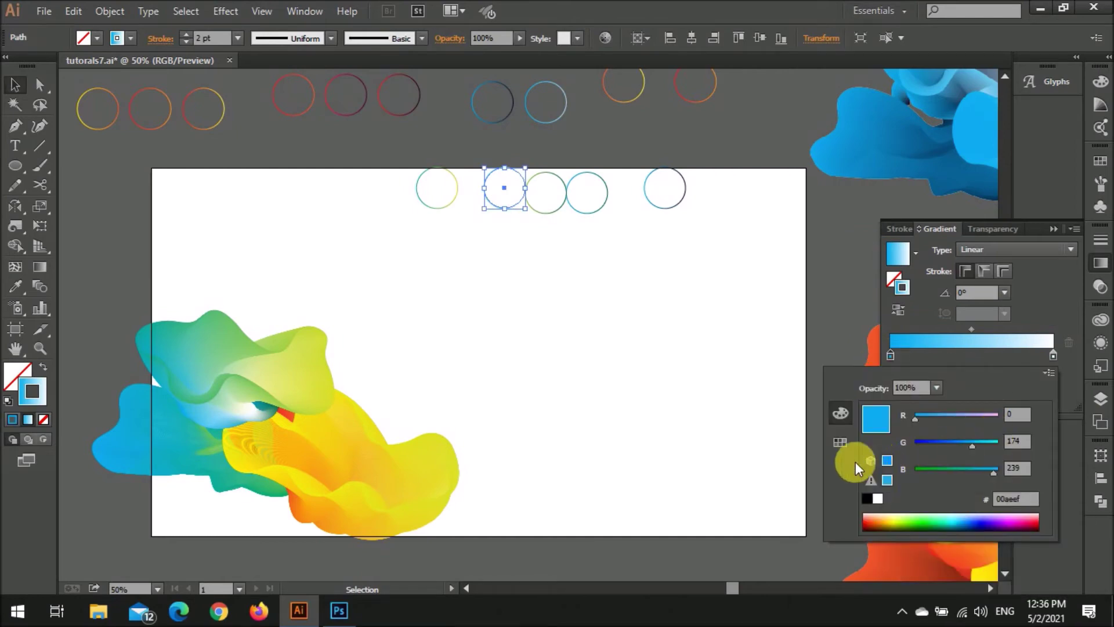
click(841, 443)
click(1025, 406)
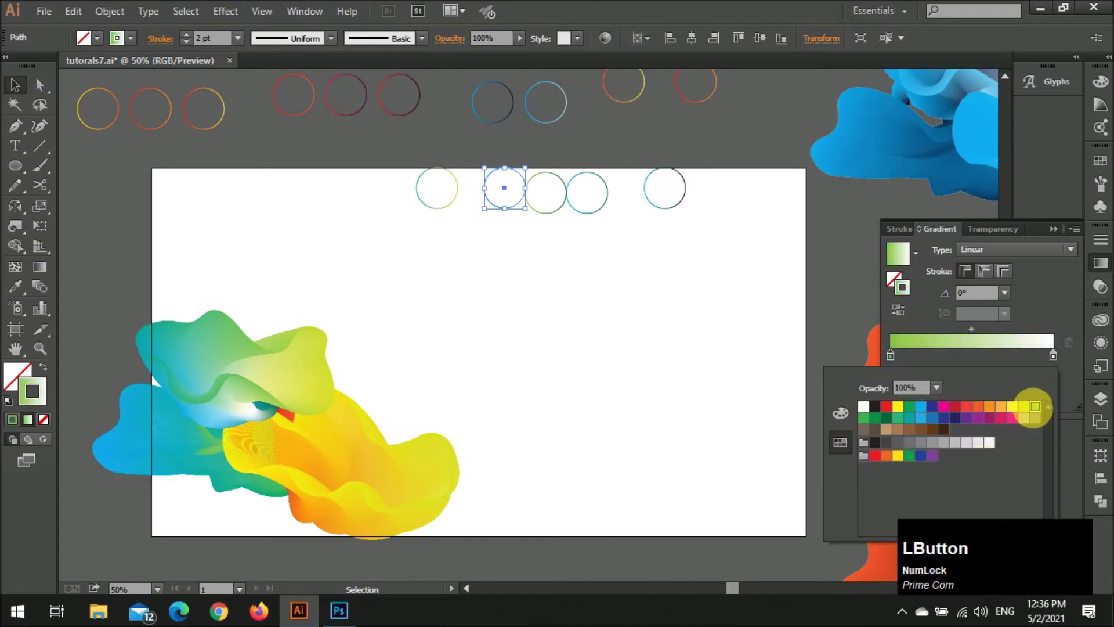
Isolate the yellow-orange blend and apply the circle's light-green-to-white gradient to its large front outline with the Eyedropper
double_click(318, 498)
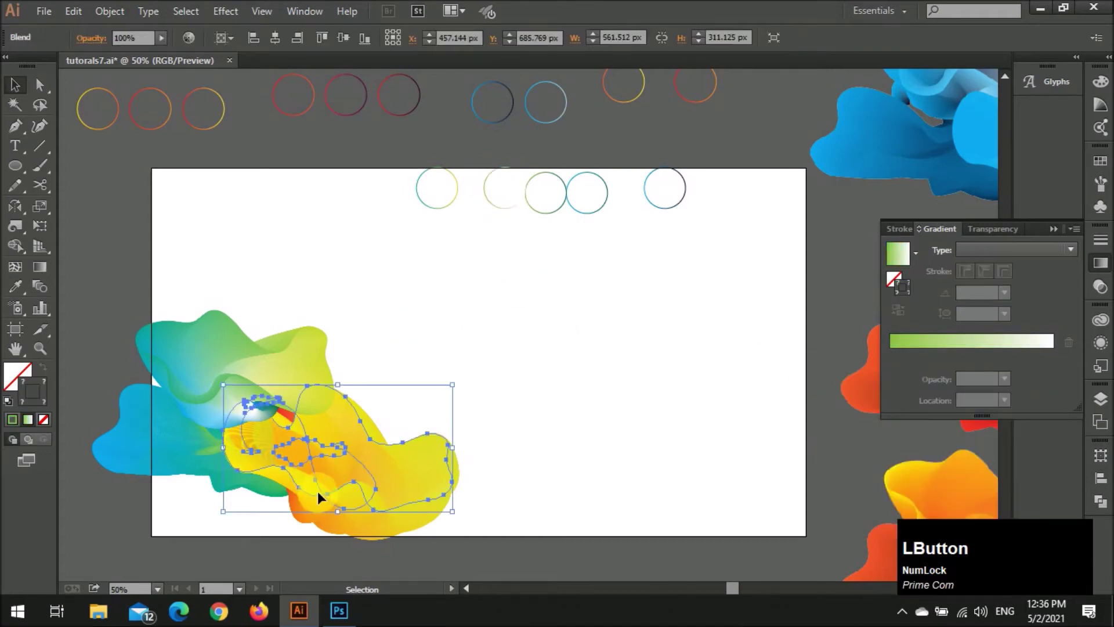
click(319, 498)
key(i)
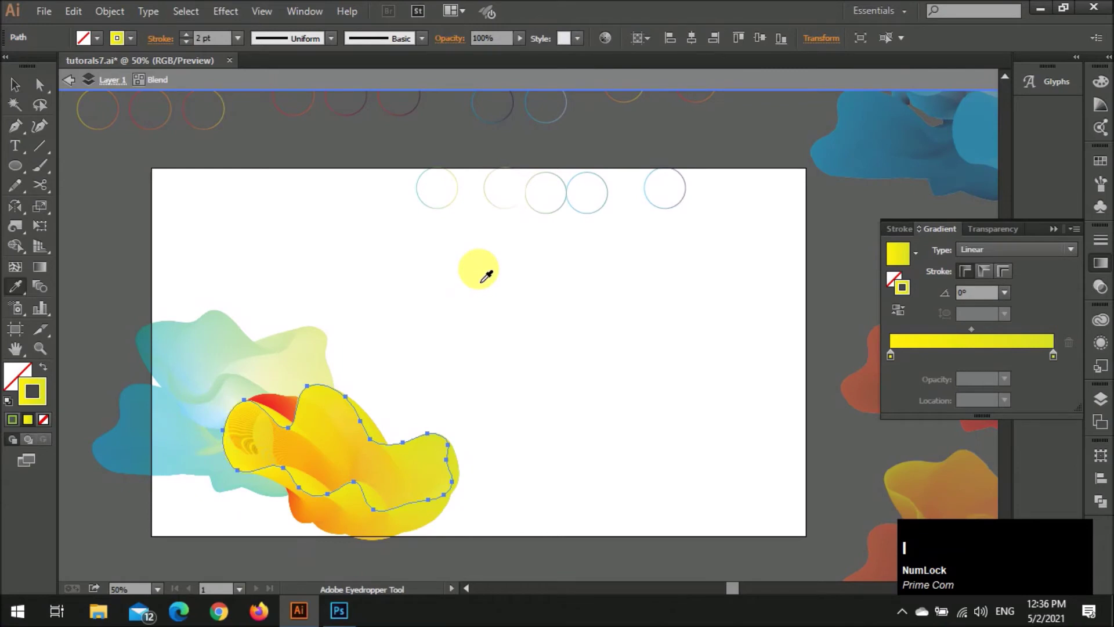
click(506, 219)
key(v)
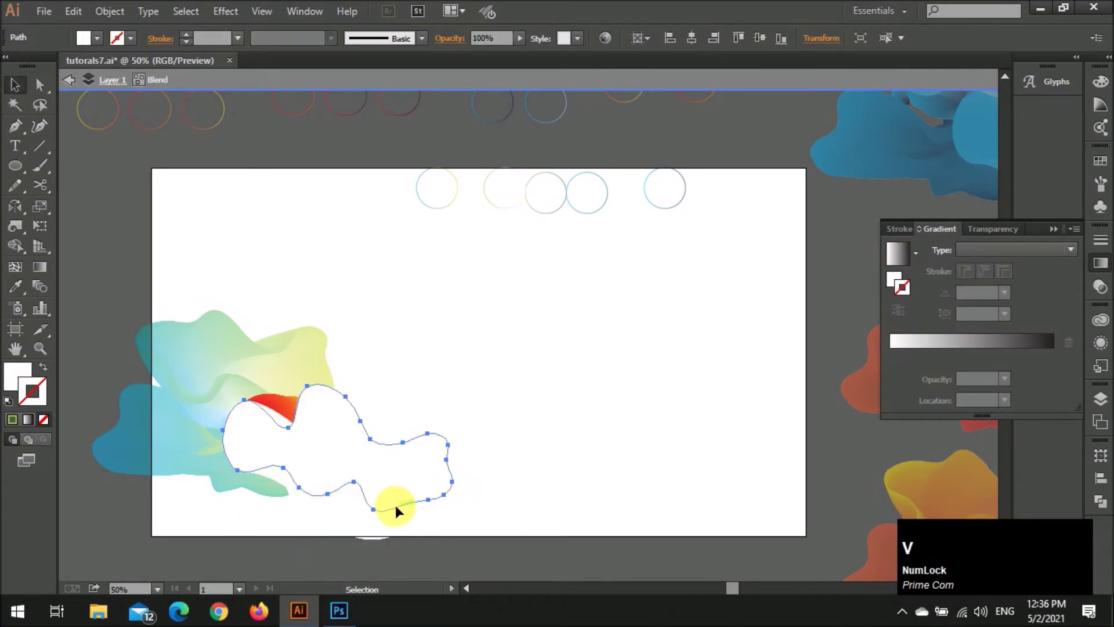
key(i)
click(510, 208)
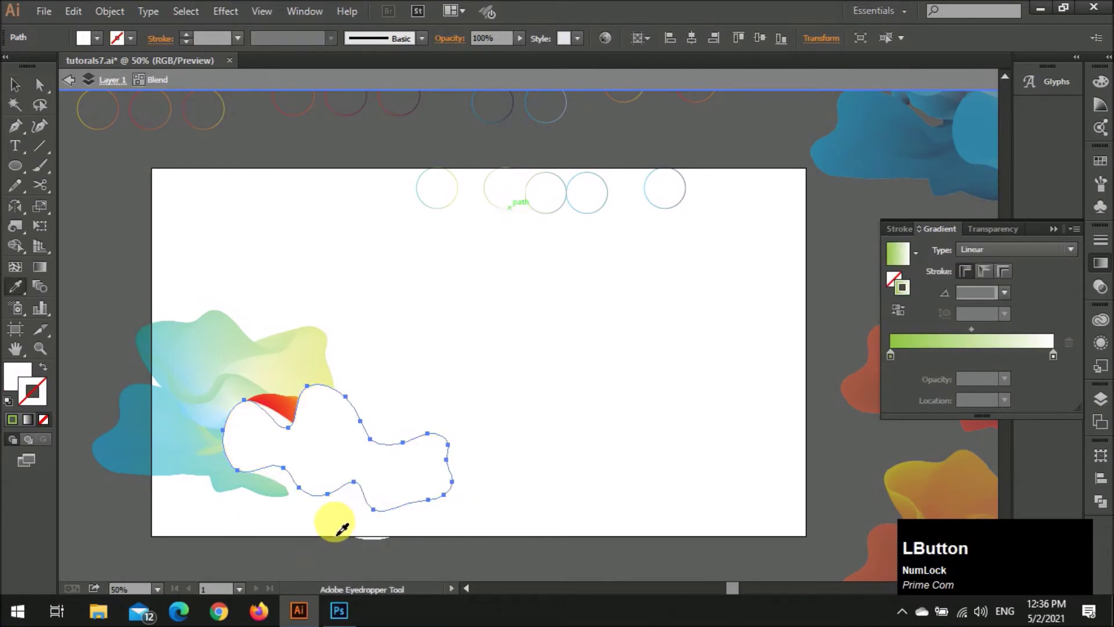
click(339, 532)
Apply the circle's blue-to-dark-green gradient to the small middle outline of the isolated blend
key(v)
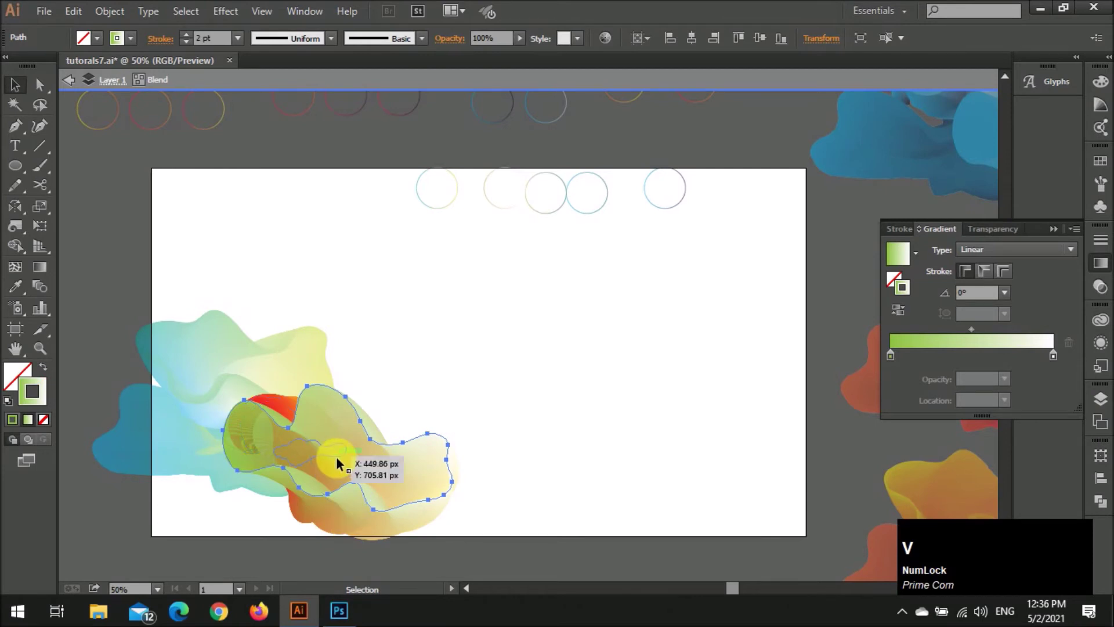
click(338, 462)
key(i)
click(597, 210)
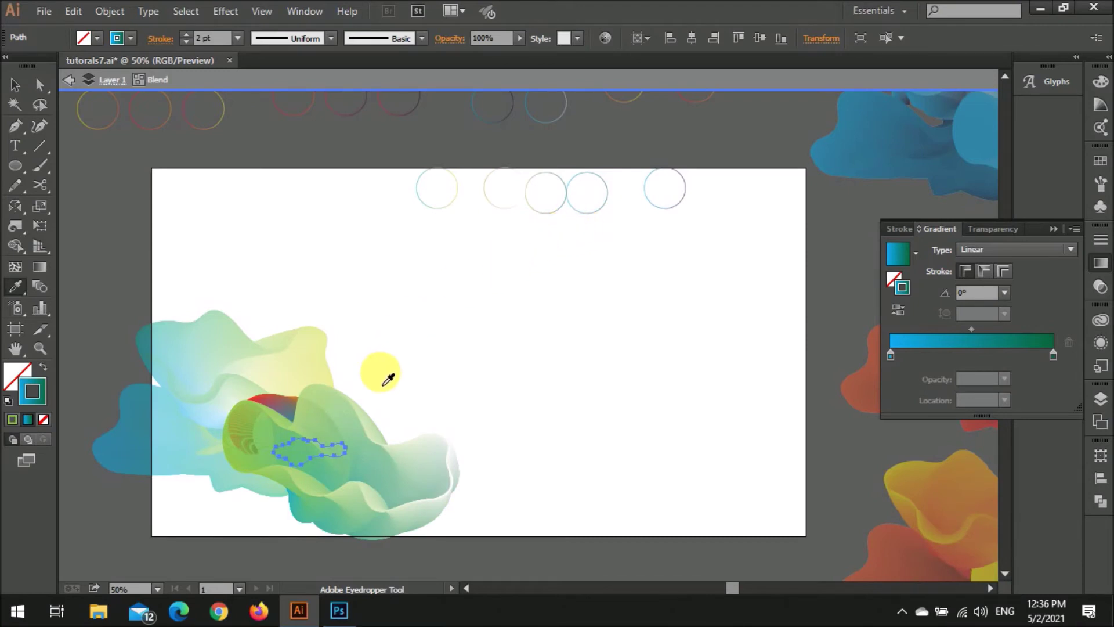
Apply the rightmost circle's blue-to-navy gradient to the small red outline at the back of the blend and exit isolation
key(v)
click(260, 401)
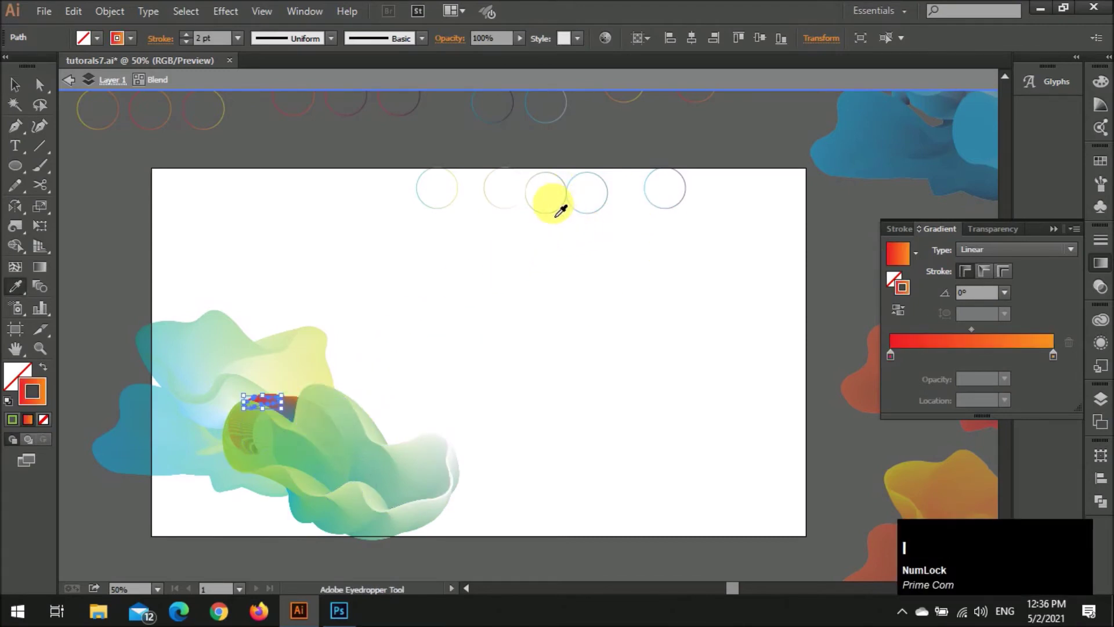
key(i)
click(438, 209)
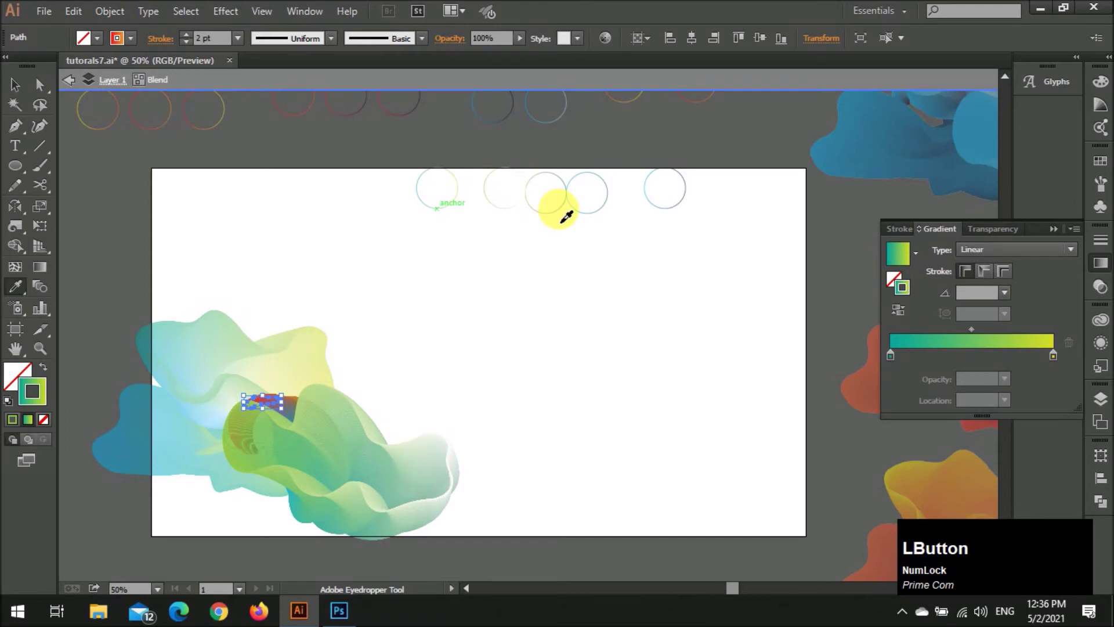
click(580, 216)
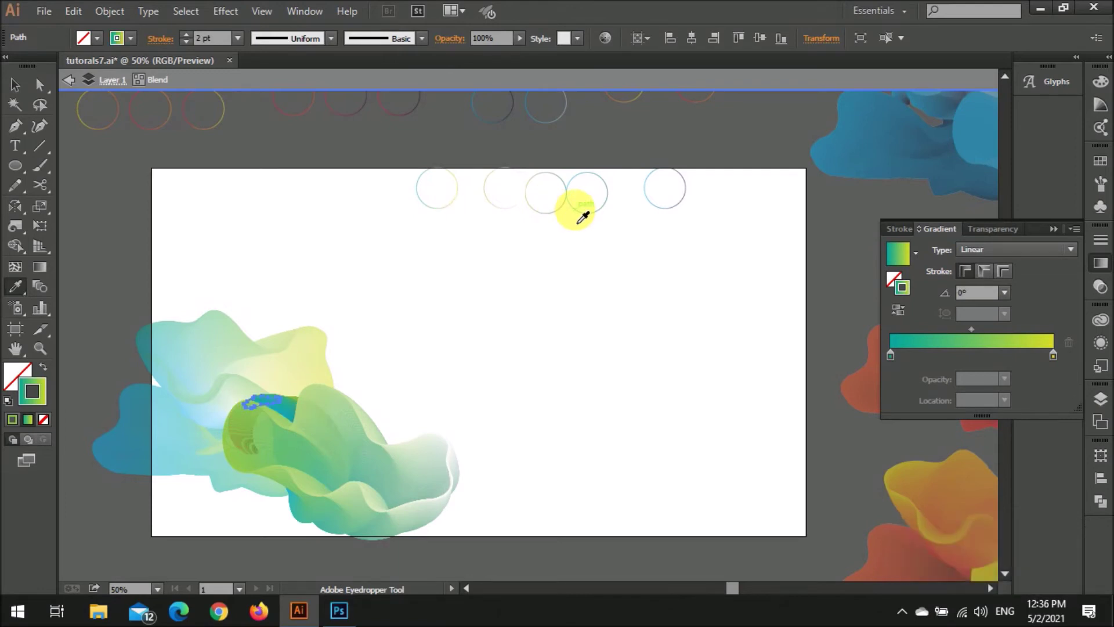
click(651, 200)
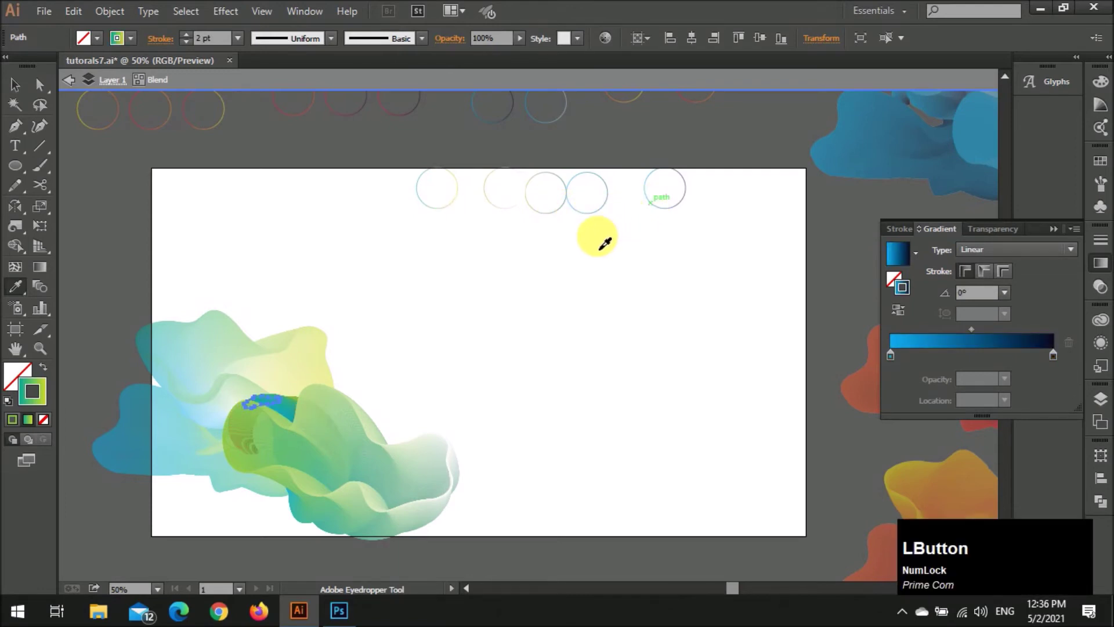
key(v)
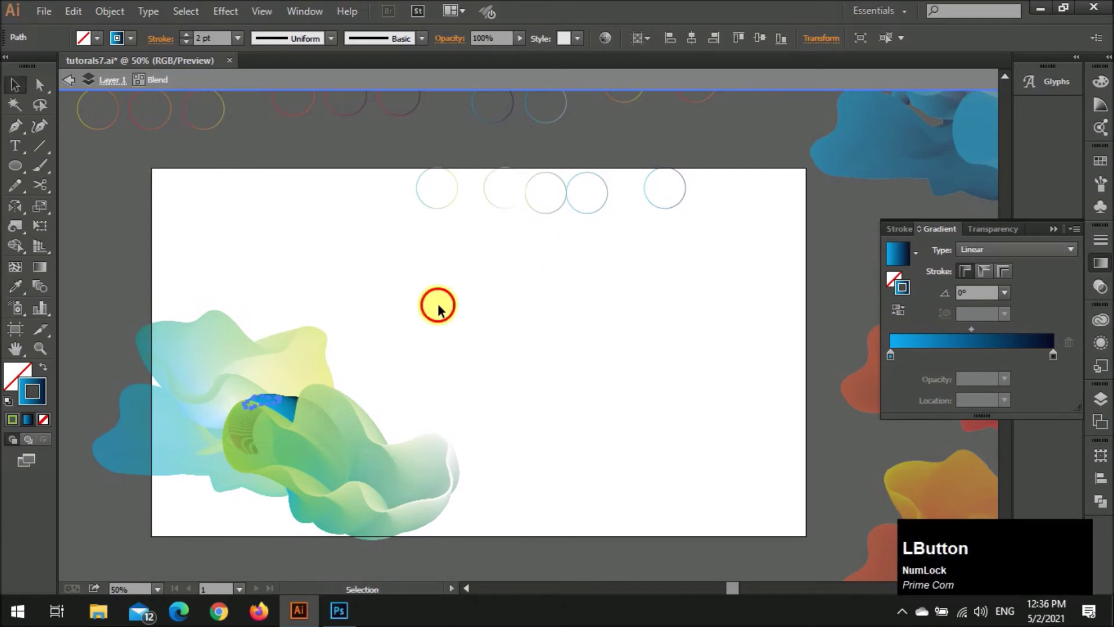
click(432, 319)
double_click(429, 323)
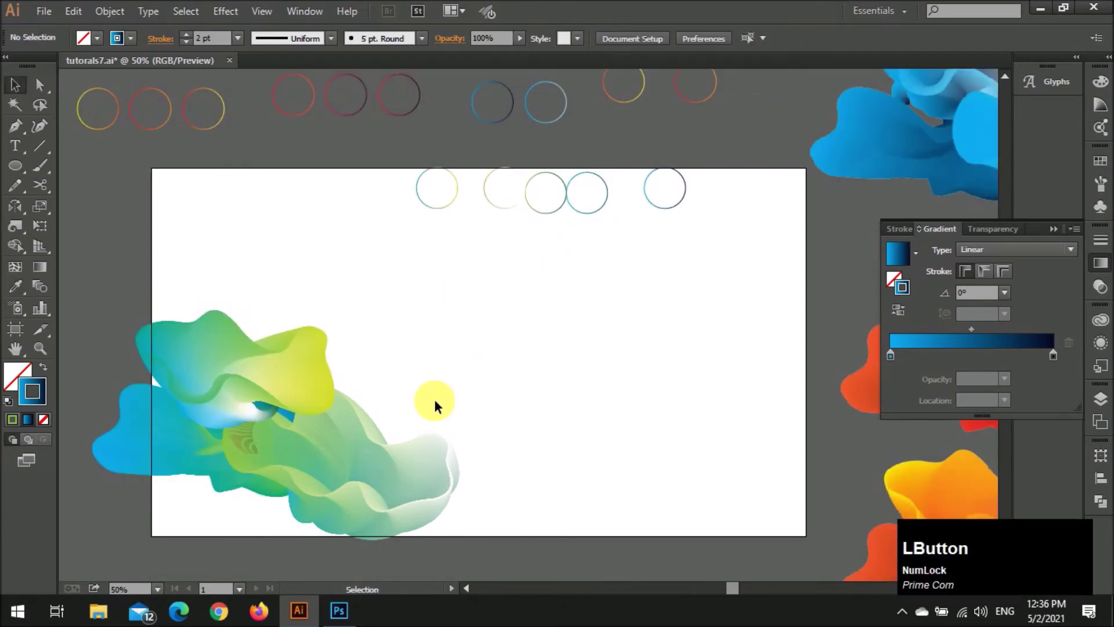
Try the blue-to-navy circle gradient on the lower-left blue blend's front outline, undo it and exit isolation
click(175, 475)
double_click(174, 474)
click(187, 476)
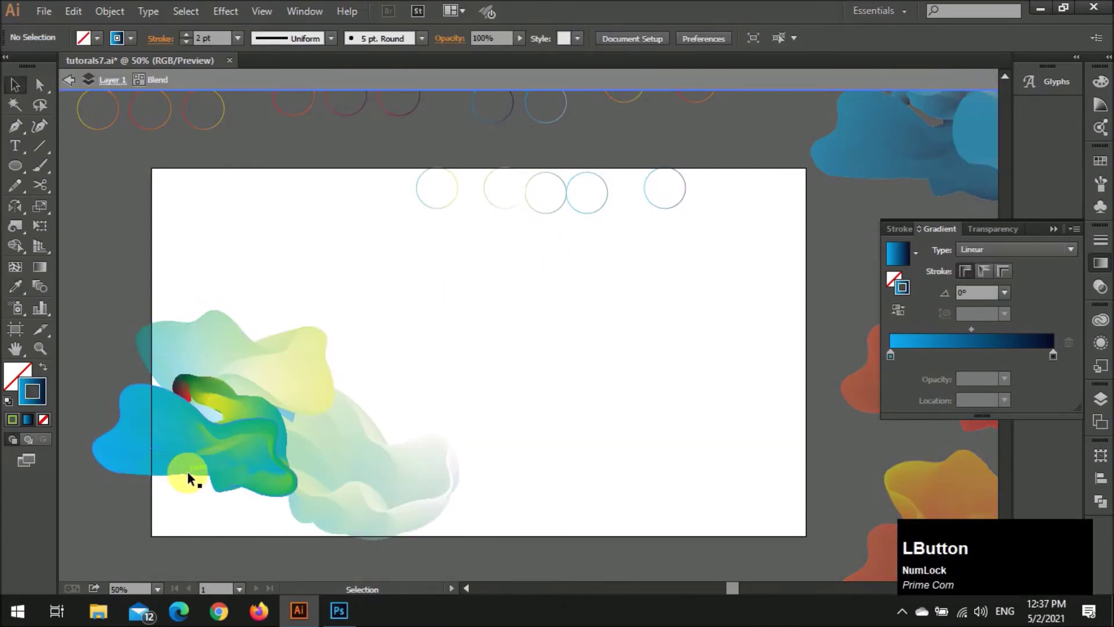
key(i)
click(655, 203)
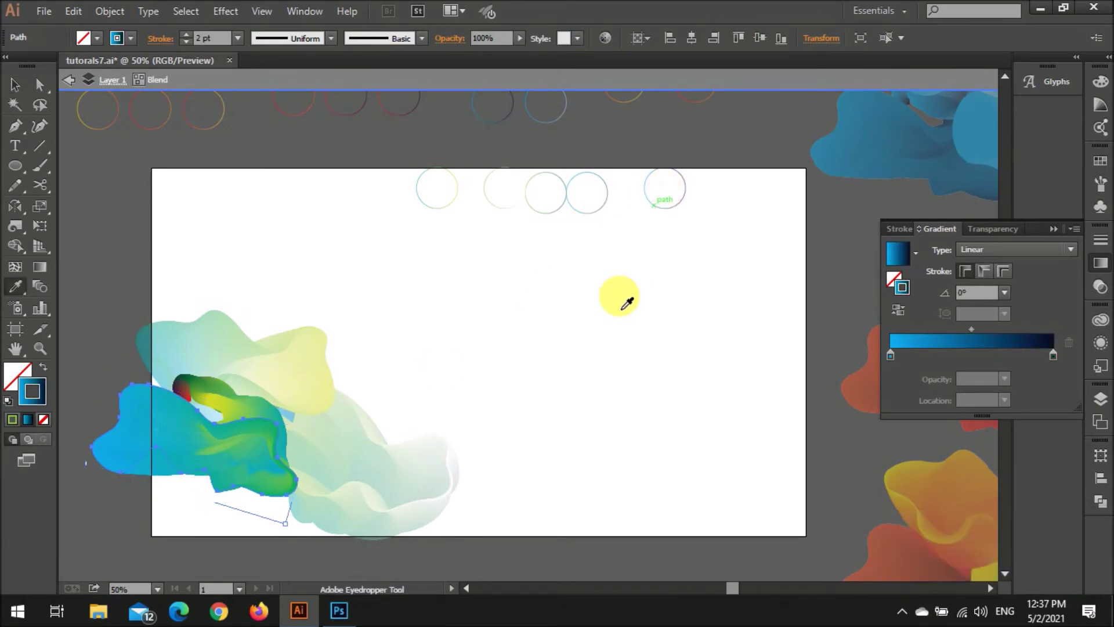
key(ctrl)
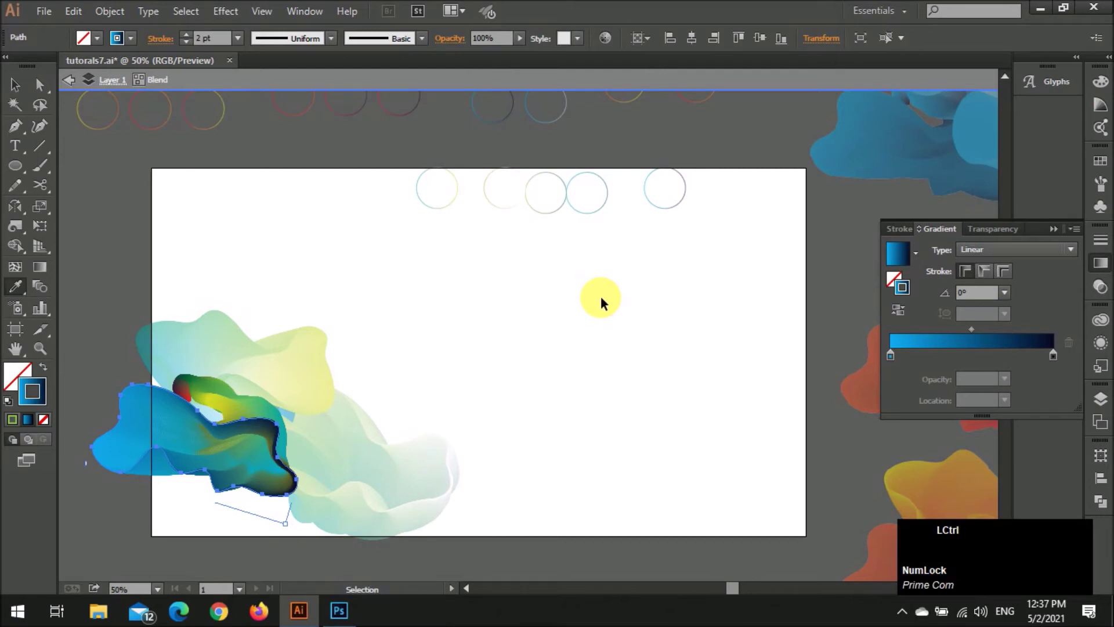
key(v)
click(251, 404)
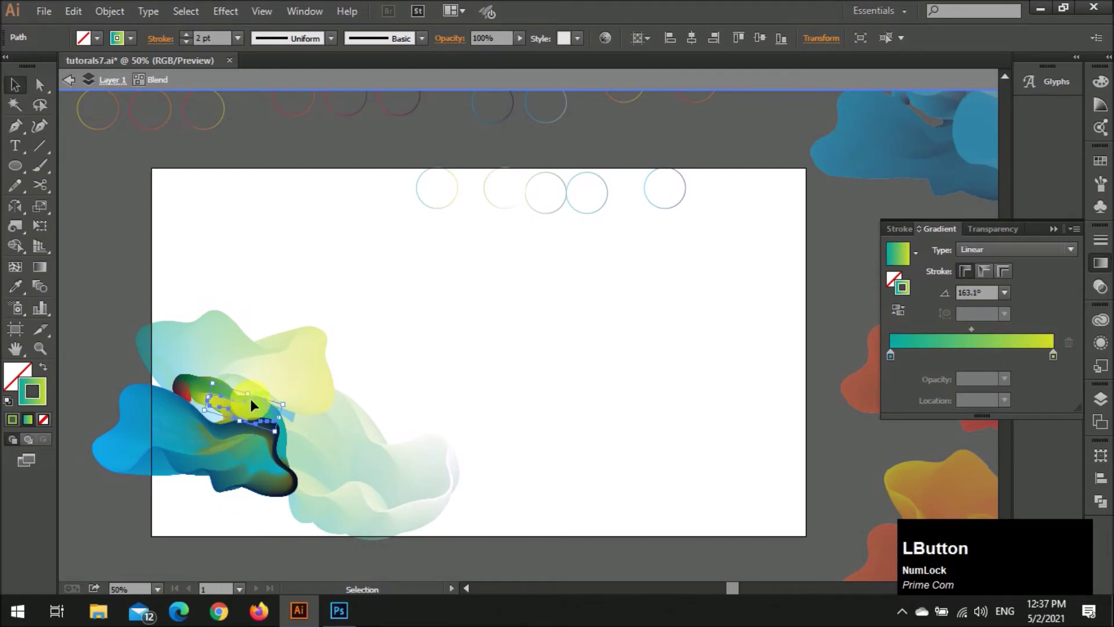
key(ctrl)
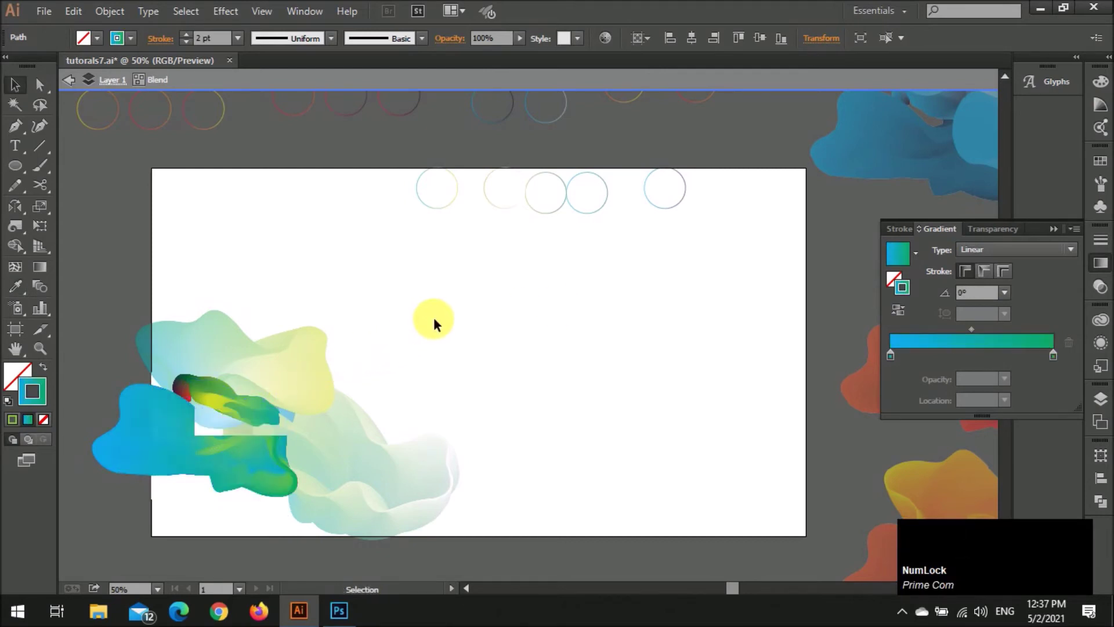
double_click(435, 324)
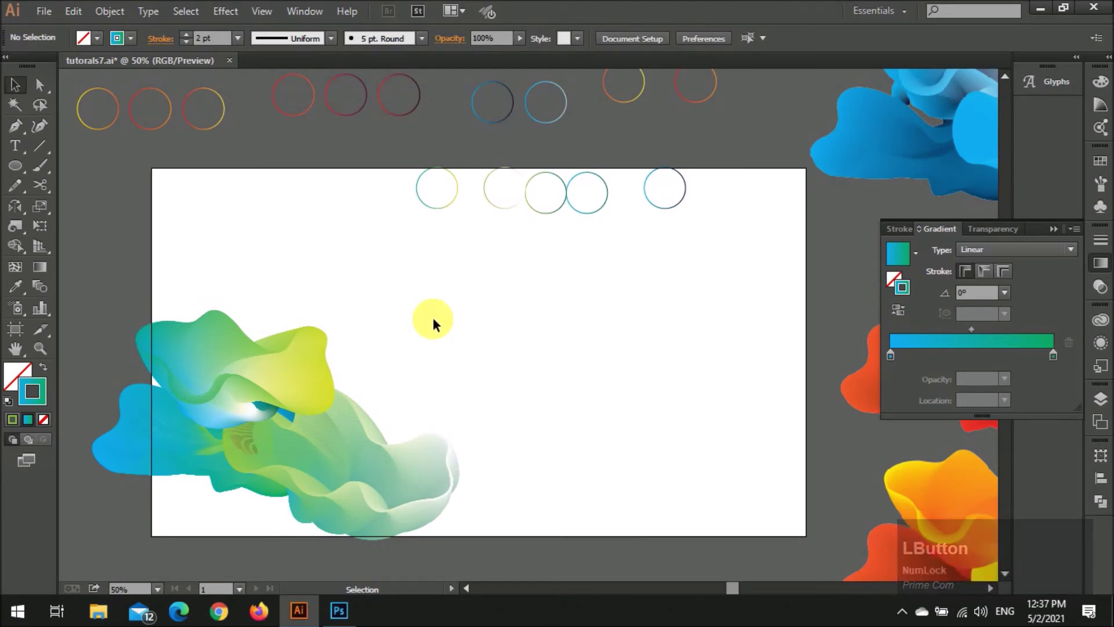
Isolate the lower-left blue blend, apply the circle's blue-to-navy gradient to its front outline and exit isolation
double_click(141, 462)
click(141, 463)
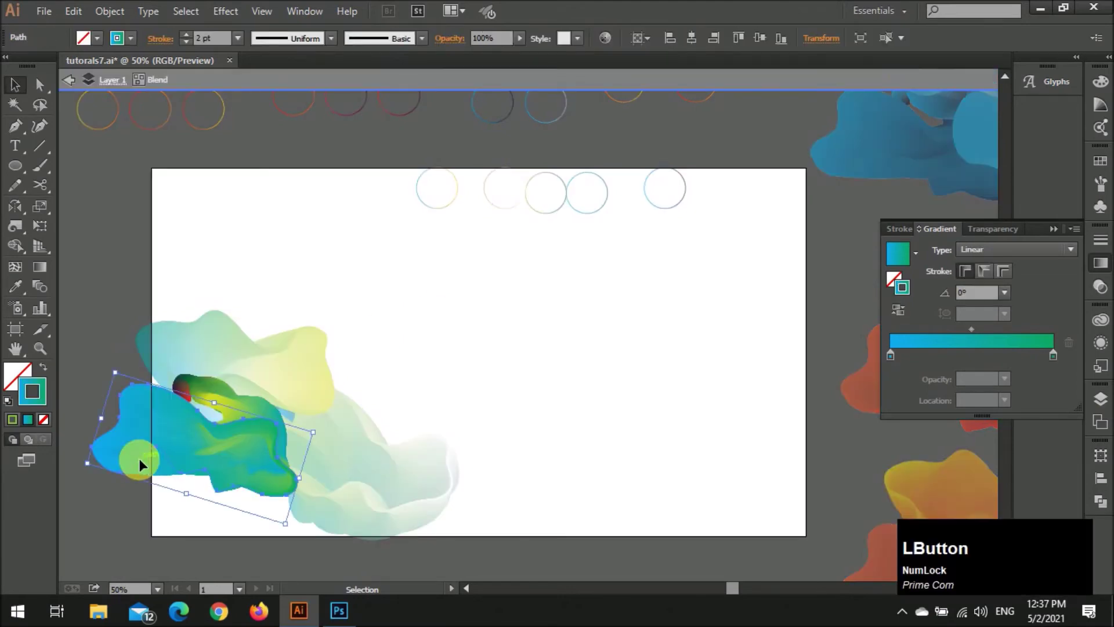
key(i)
click(654, 214)
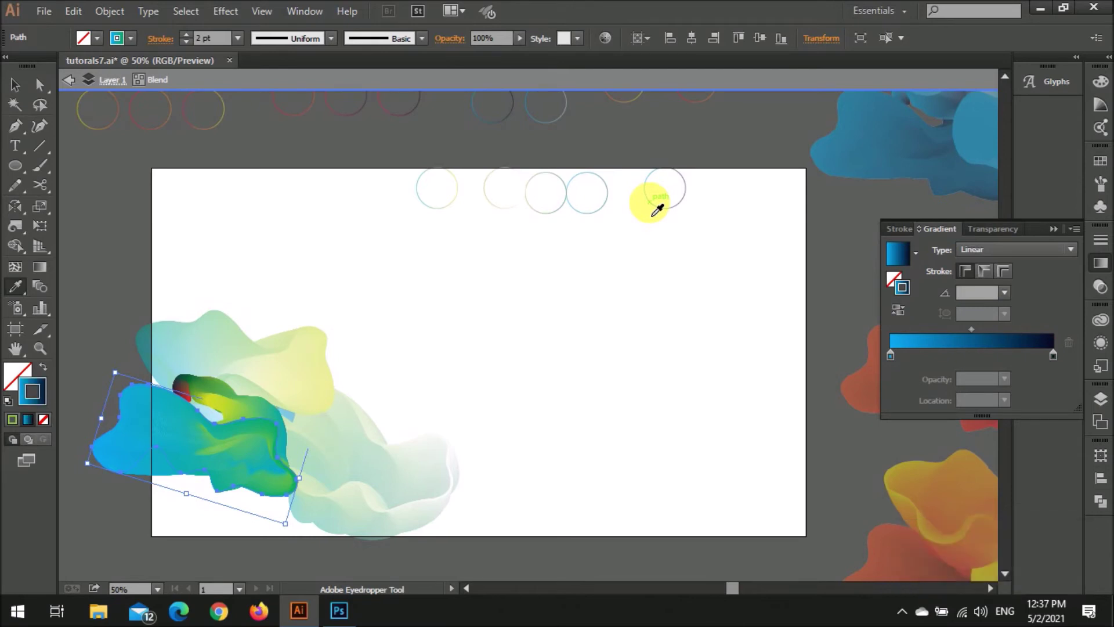
key(v)
double_click(499, 305)
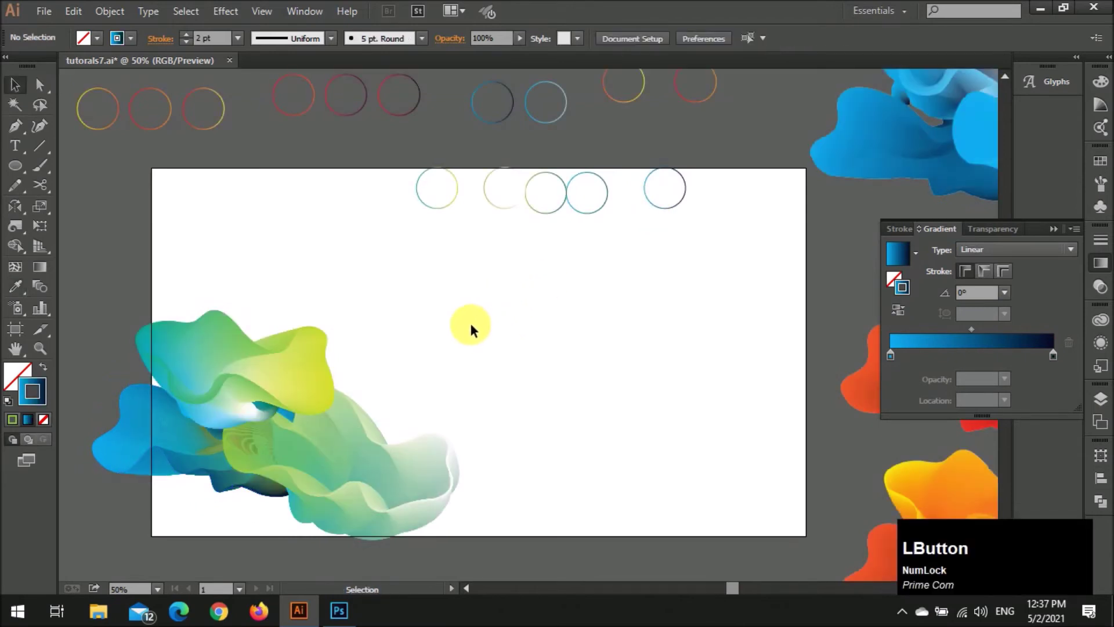
Nudge the pale green blend slightly up and right, and reverse the lower-left blend's front gradient to run navy to blue
drag(353, 472, 360, 460)
click(577, 450)
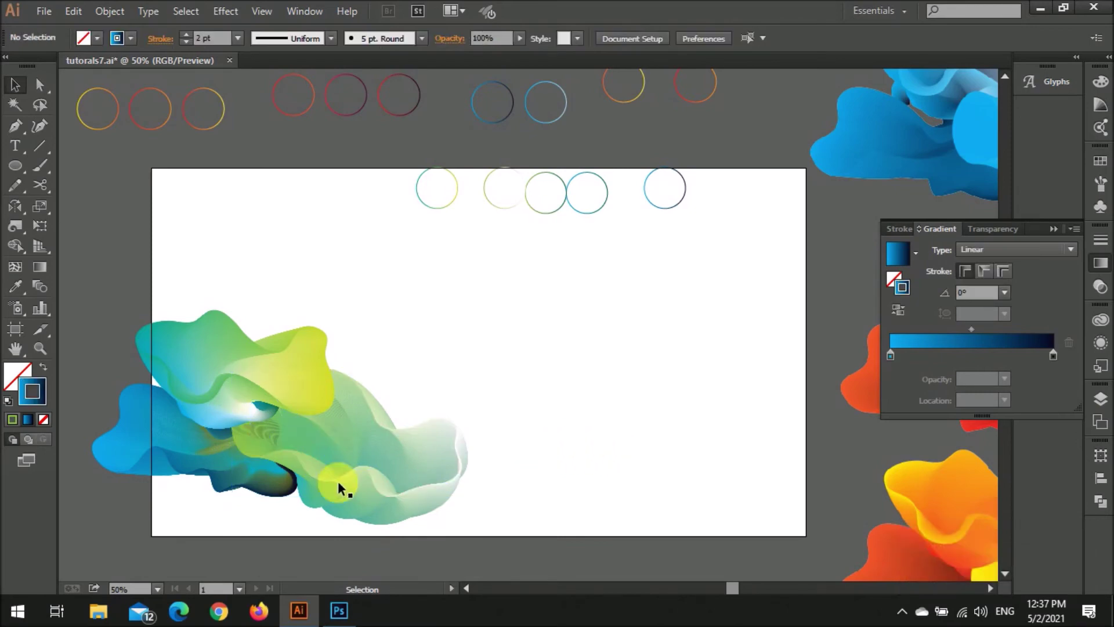
double_click(168, 467)
click(170, 467)
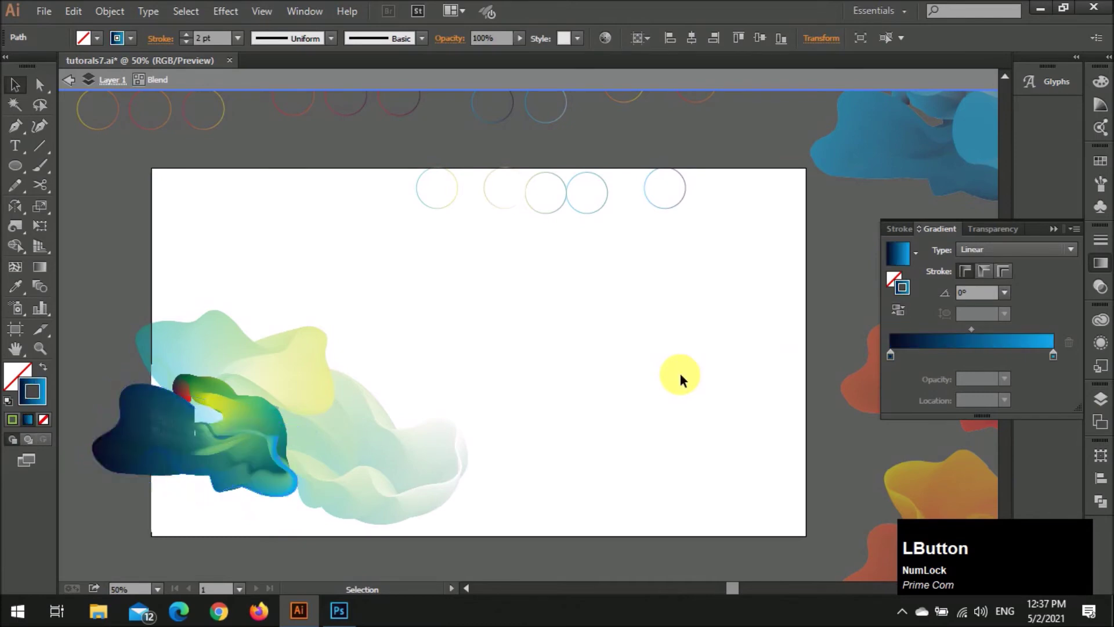
double_click(530, 311)
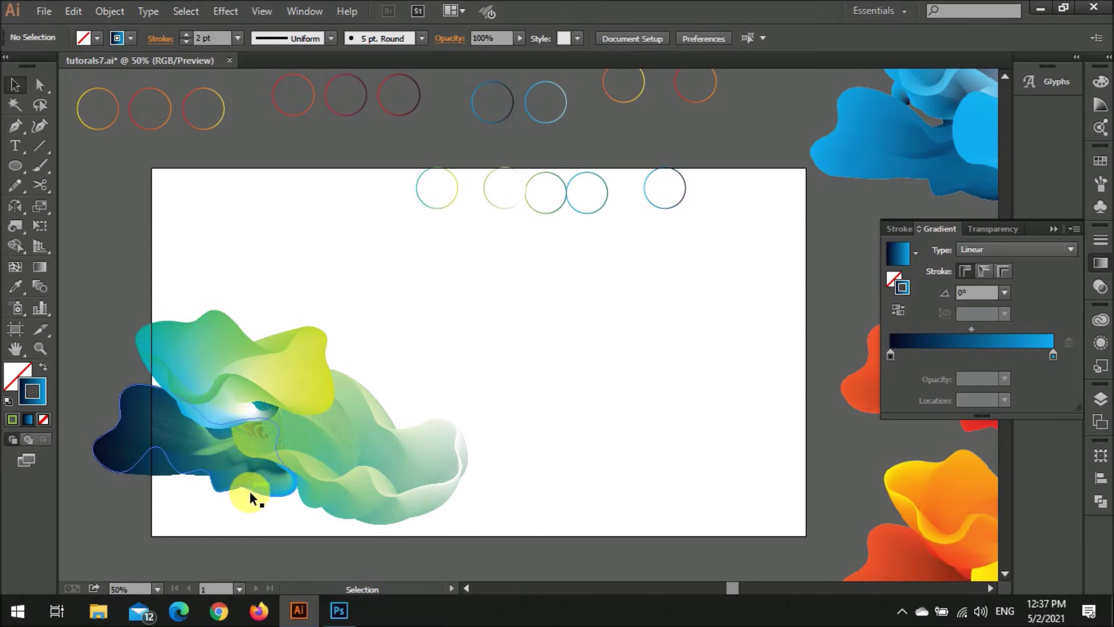
Send the teal-yellow blend to the back, and place the navy-blue blend behind it
click(265, 365)
key(ctrl+shift+bracketleft)
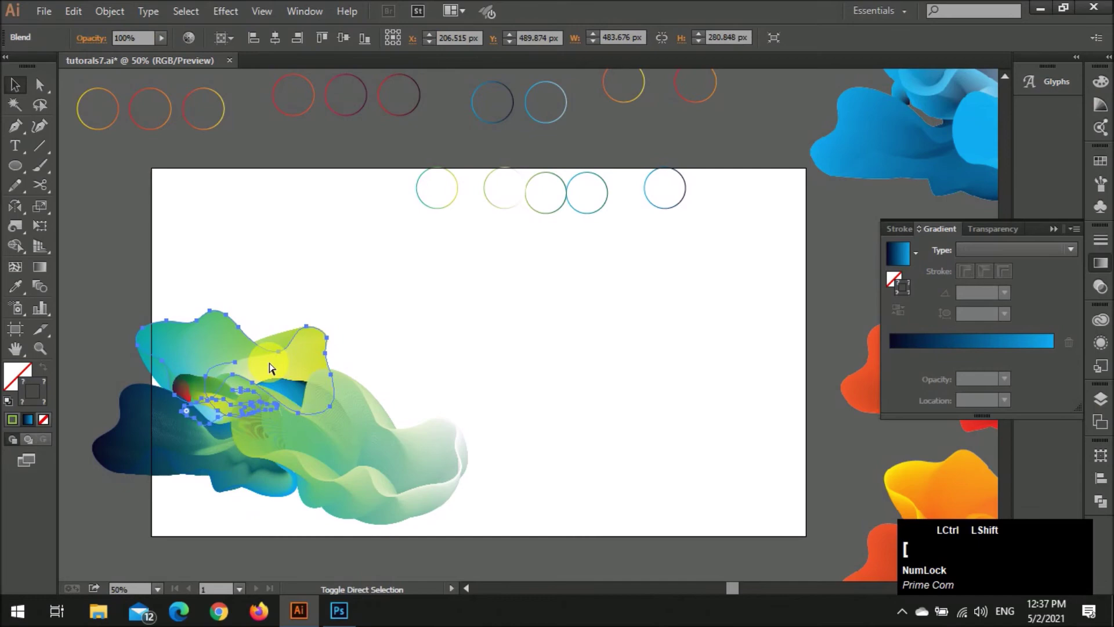
click(480, 363)
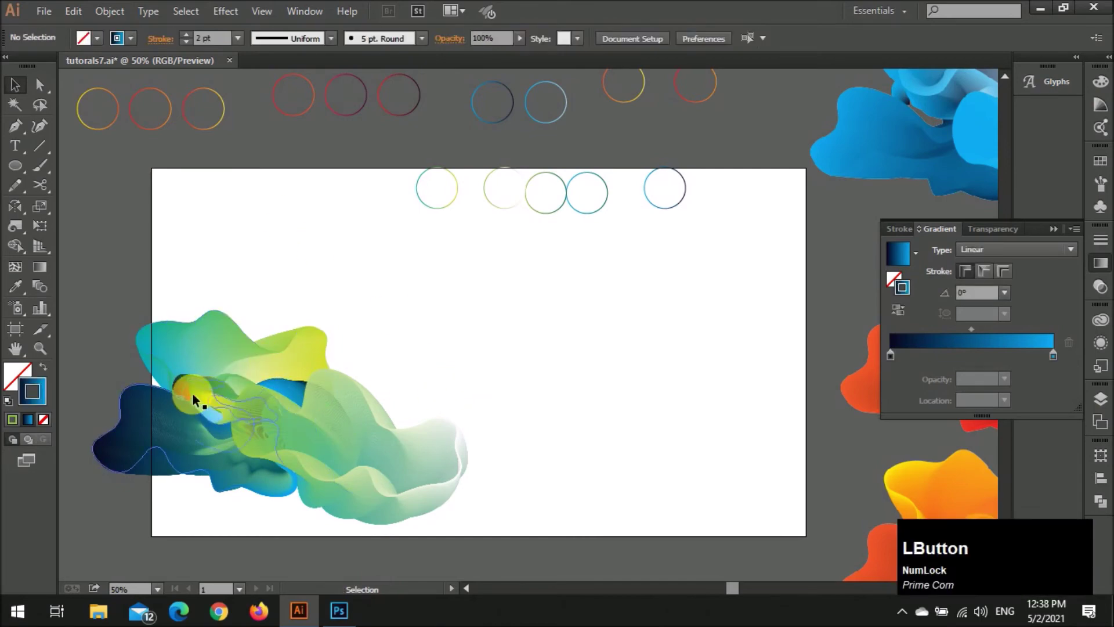
ctrl+click(194, 399)
click(508, 334)
Select all three recoloured blends and place a duplicate of them below the artboard
drag(451, 320, 106, 505)
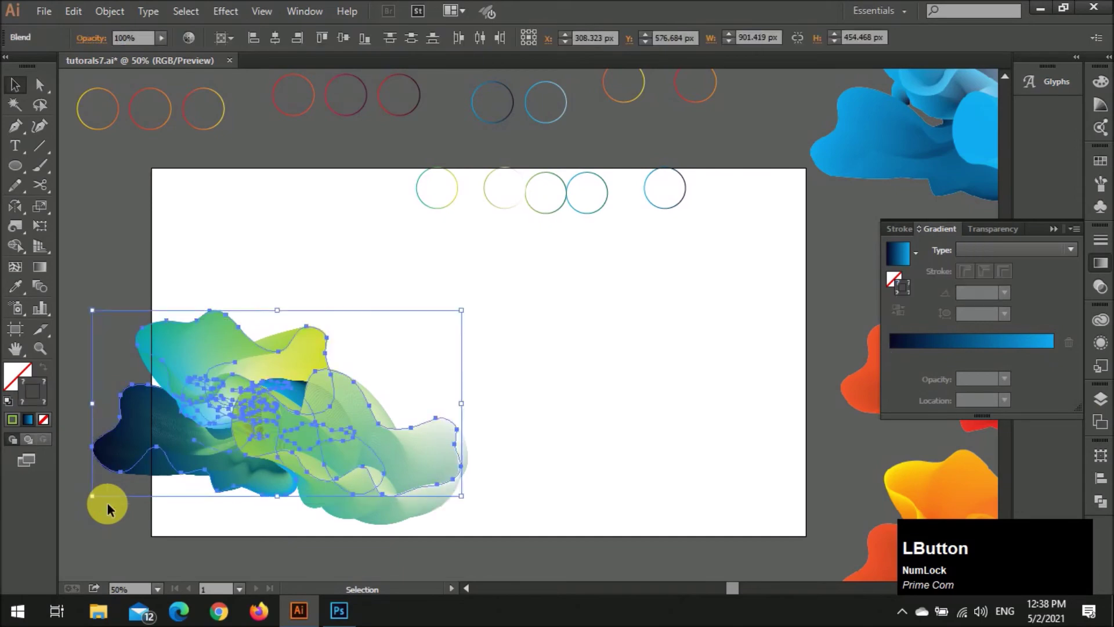
scroll(458, 404, down, 1)
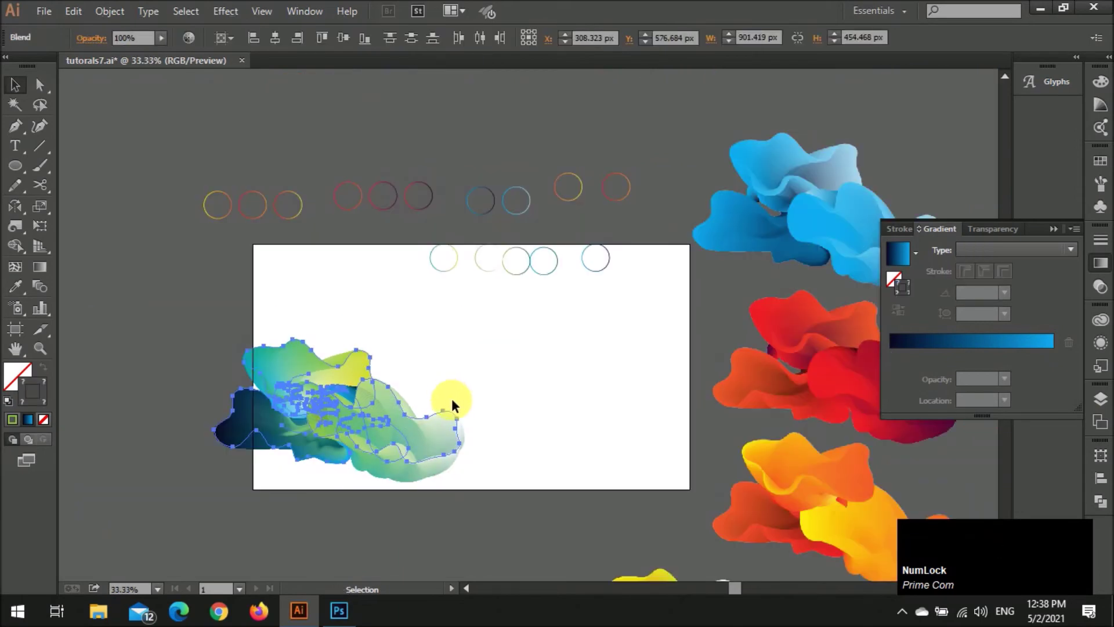
scroll(455, 393, down, 3)
drag(360, 281, 410, 476)
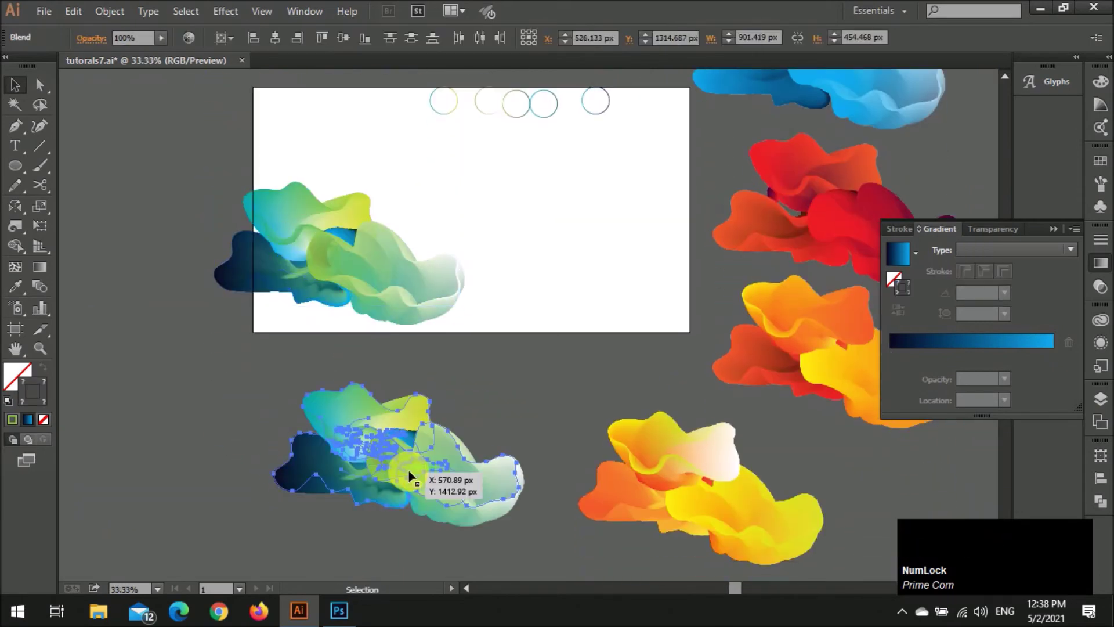
Rasterize the duplicated blends as a transparent RGB image at 300 ppi
key(alt+o)
key(z)
key(KP_Enter)
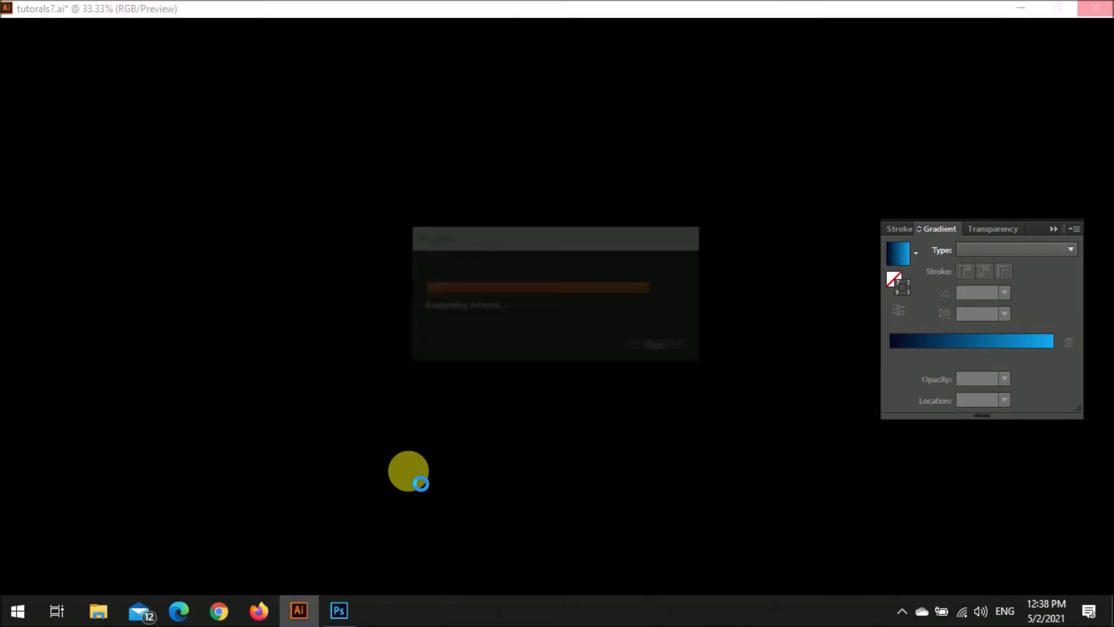
Copy the rasterized image into the Photoshop document as pixels, enlarge it on the canvas and commit the transform
key(ctrl+c)
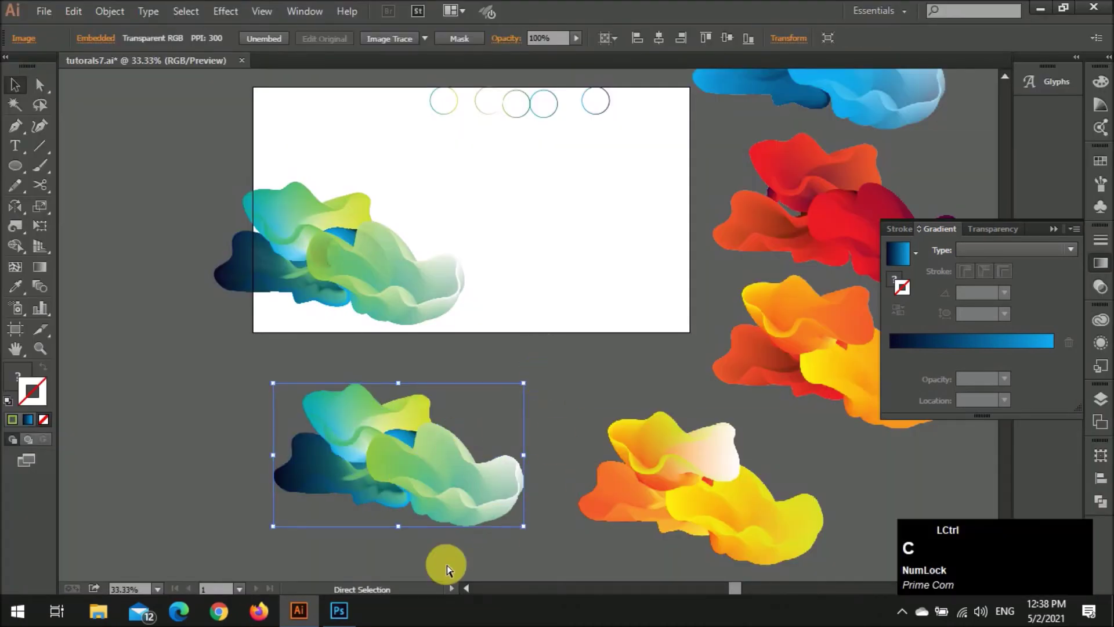
click(339, 610)
key(ctrl+v)
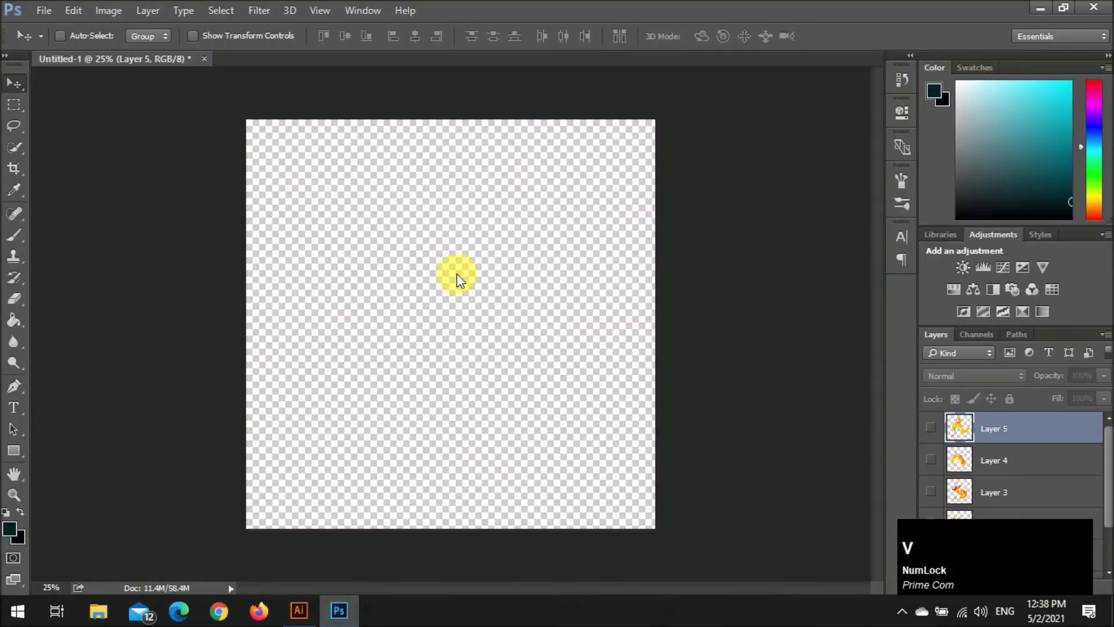
click(609, 191)
drag(542, 378, 607, 433)
key(KP_Enter)
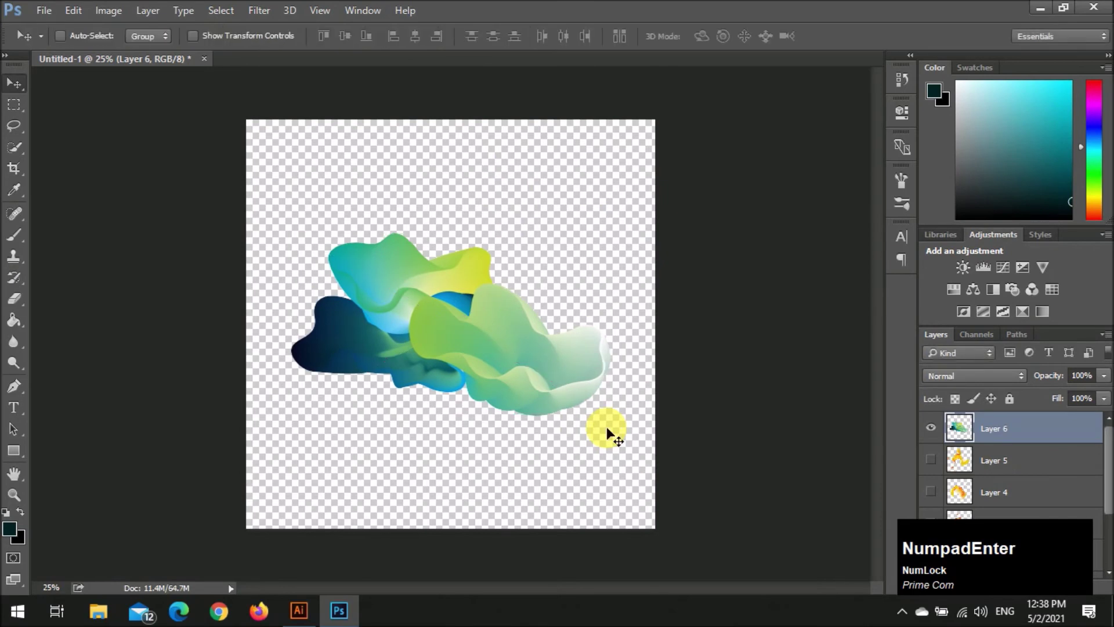
click(250, 10)
click(305, 138)
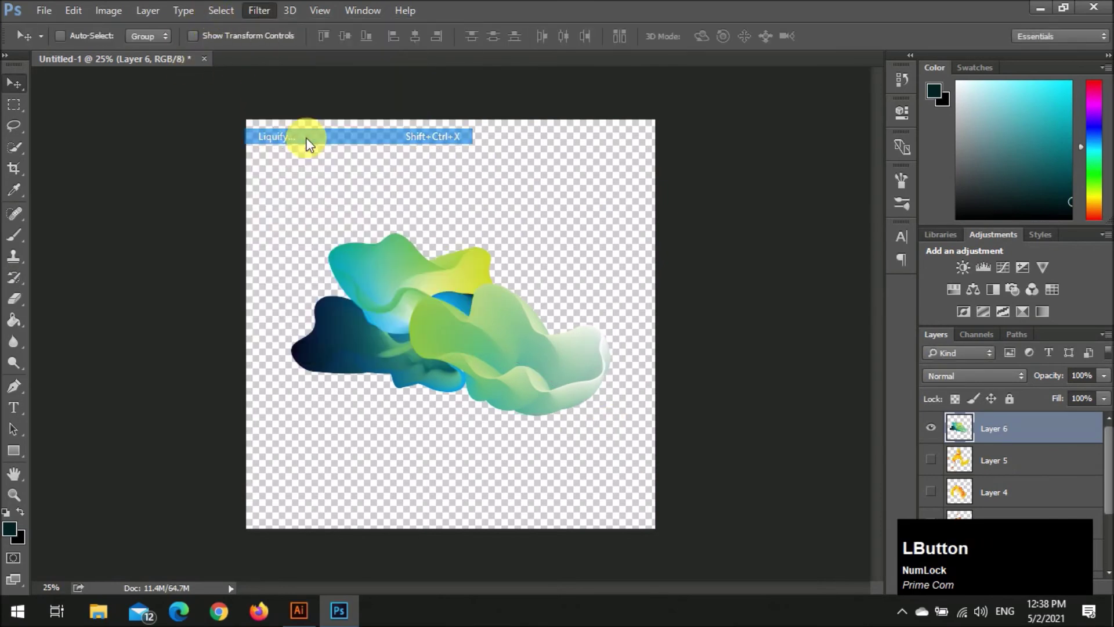
click(979, 74)
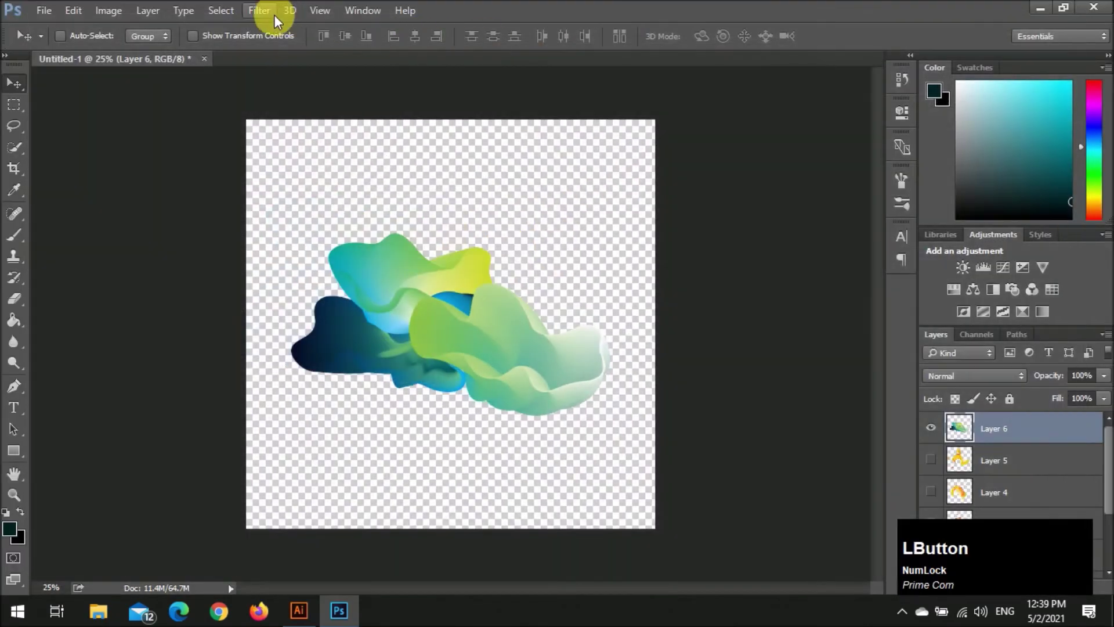
Distort the green-blue image with a Wave filter at wavelength 771–895, amplitude 590–999 and 100% horizontal scale, and reposition it on the canvas
click(271, 13)
mouse_move(406, 222)
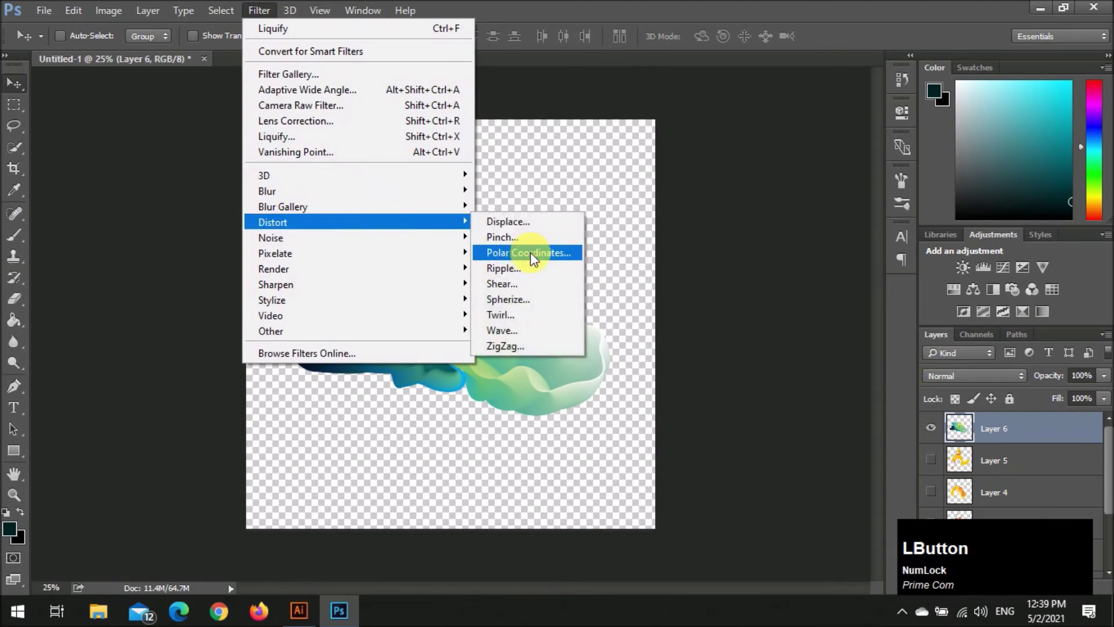
click(530, 329)
mouse_move(739, 235)
mouse_down()
mouse_move(641, 231)
mouse_move(781, 237)
mouse_move(758, 234)
mouse_up()
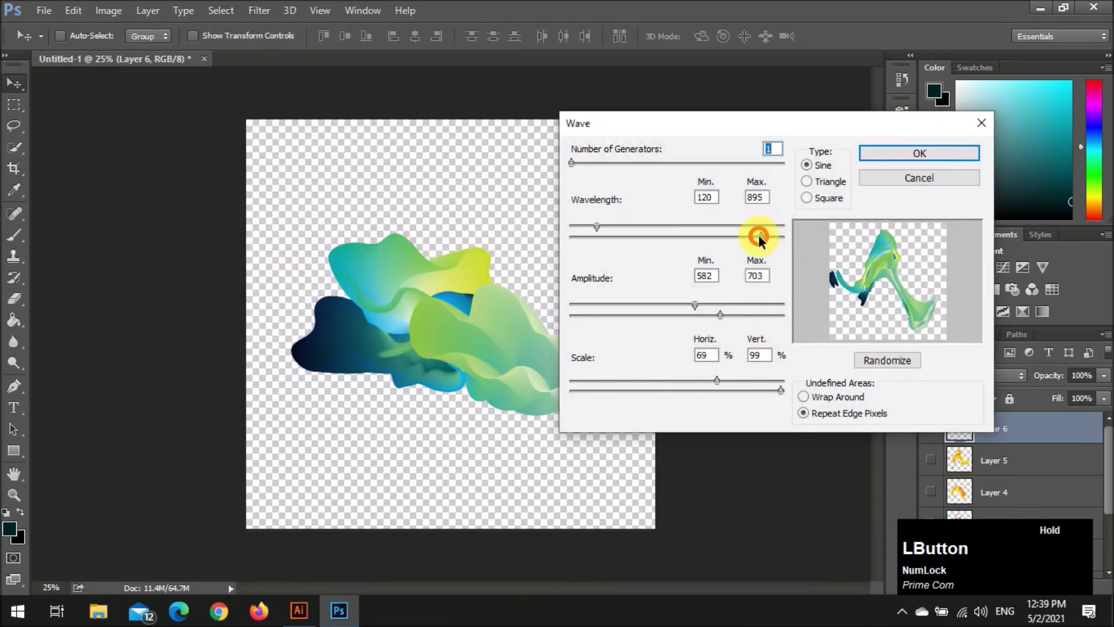
drag(695, 306, 619, 308)
drag(766, 314, 705, 311)
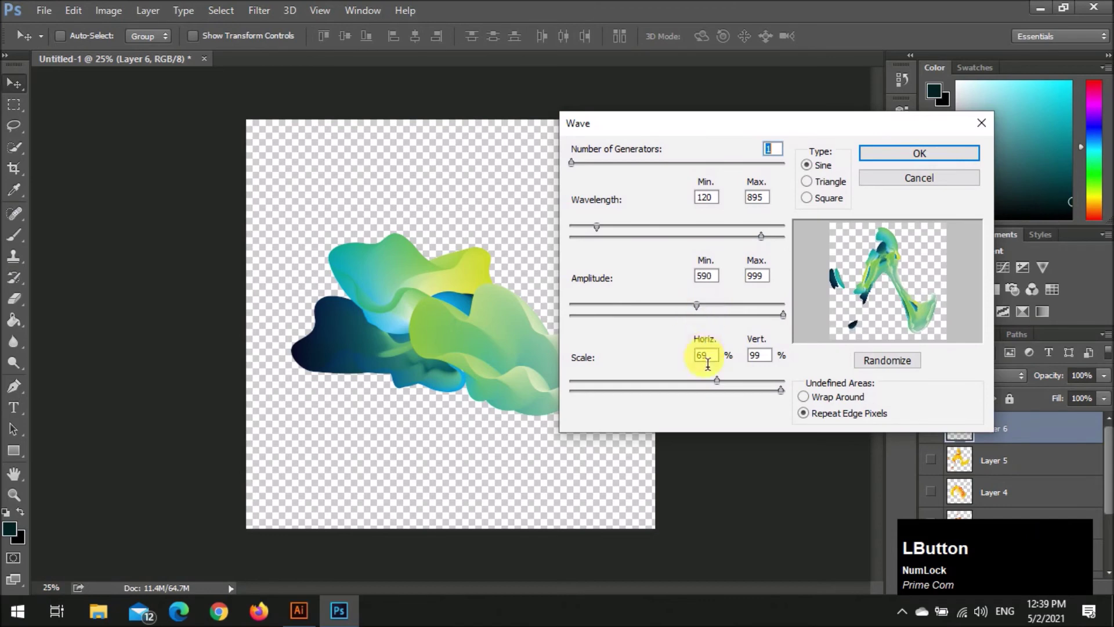
drag(717, 381, 784, 381)
drag(597, 228, 734, 237)
click(920, 154)
key(v)
drag(543, 254, 550, 263)
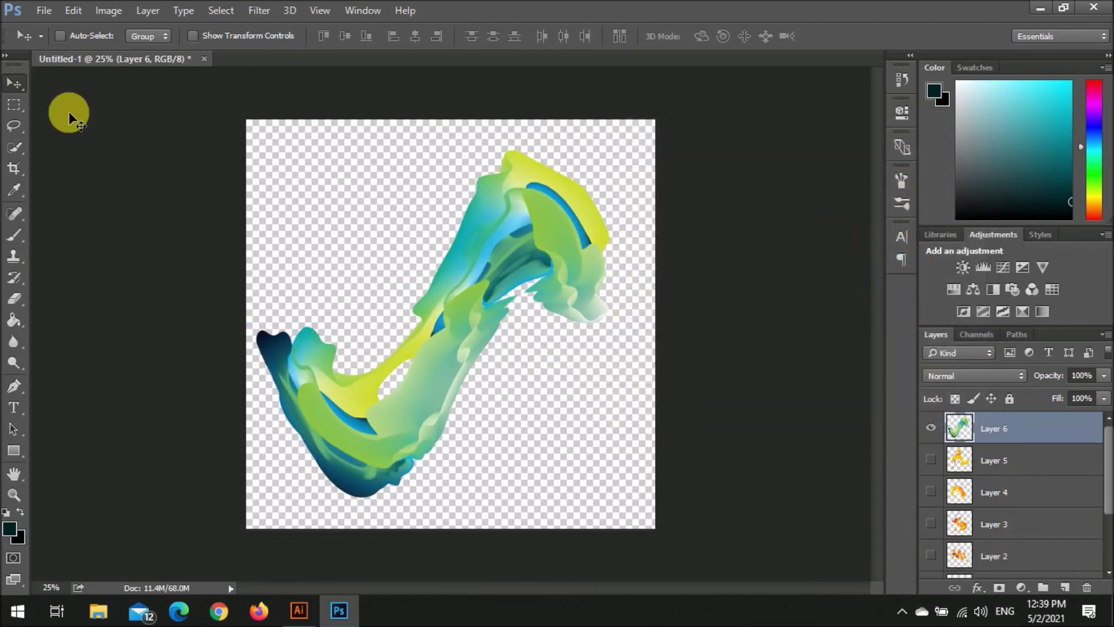
Start Liquify on the waved image and swell its upper, left and lower parts with the Bloat tool
click(259, 11)
mouse_move(331, 241)
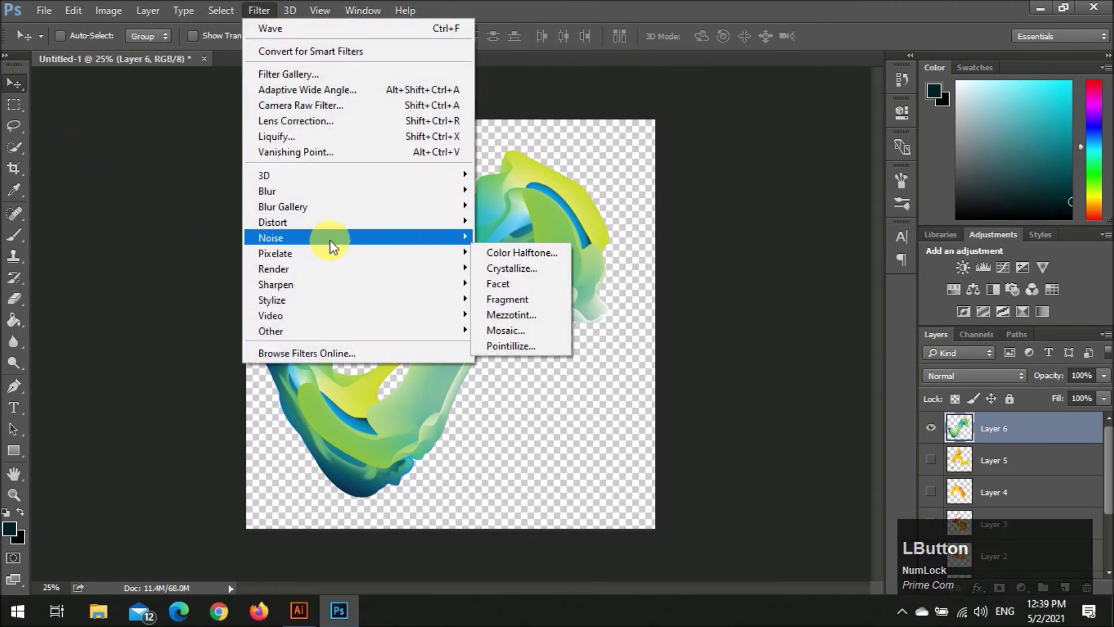
click(343, 137)
mouse_move(524, 225)
mouse_down()
mouse_move(490, 244)
mouse_move(485, 149)
mouse_move(425, 199)
mouse_move(236, 254)
mouse_move(231, 273)
mouse_move(169, 274)
mouse_move(320, 269)
mouse_move(174, 251)
mouse_up()
click(25, 104)
alt+right_click(347, 284)
click(361, 286)
mouse_move(361, 286)
mouse_down()
mouse_move(419, 315)
mouse_move(447, 281)
mouse_move(445, 295)
mouse_move(570, 239)
mouse_move(384, 275)
mouse_move(250, 319)
mouse_move(236, 312)
mouse_move(266, 319)
mouse_up()
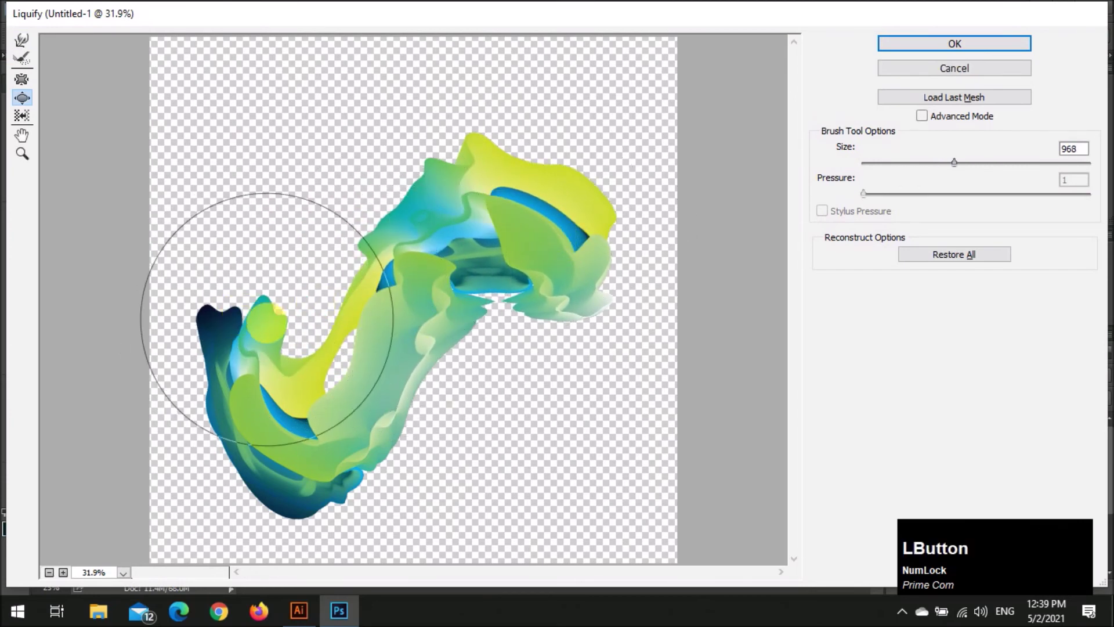
click(310, 504)
Push the shape's lower edge upward and its upper edges outward with a 988-size Forward Warp brush, and apply Liquify
click(22, 44)
alt+right_click(336, 502)
drag(275, 525, 289, 472)
drag(369, 520, 406, 465)
drag(190, 290, 213, 300)
drag(370, 226, 330, 202)
drag(437, 206, 425, 168)
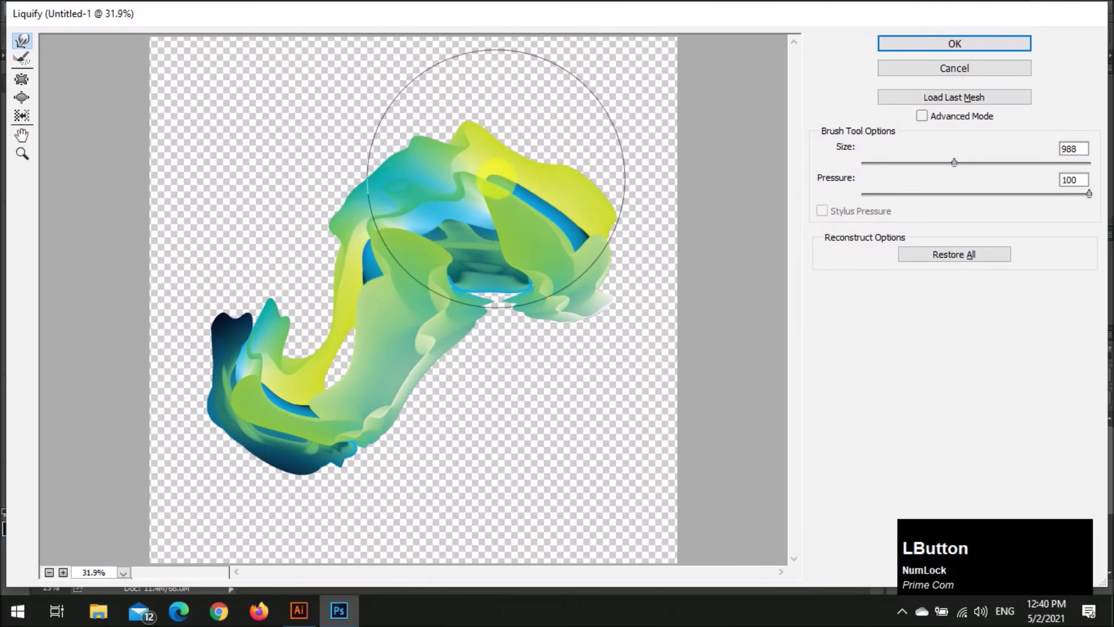
drag(496, 178, 500, 162)
drag(512, 280, 516, 299)
mouse_move(602, 363)
mouse_down()
mouse_move(642, 281)
mouse_move(507, 383)
mouse_move(947, 219)
mouse_up()
click(956, 46)
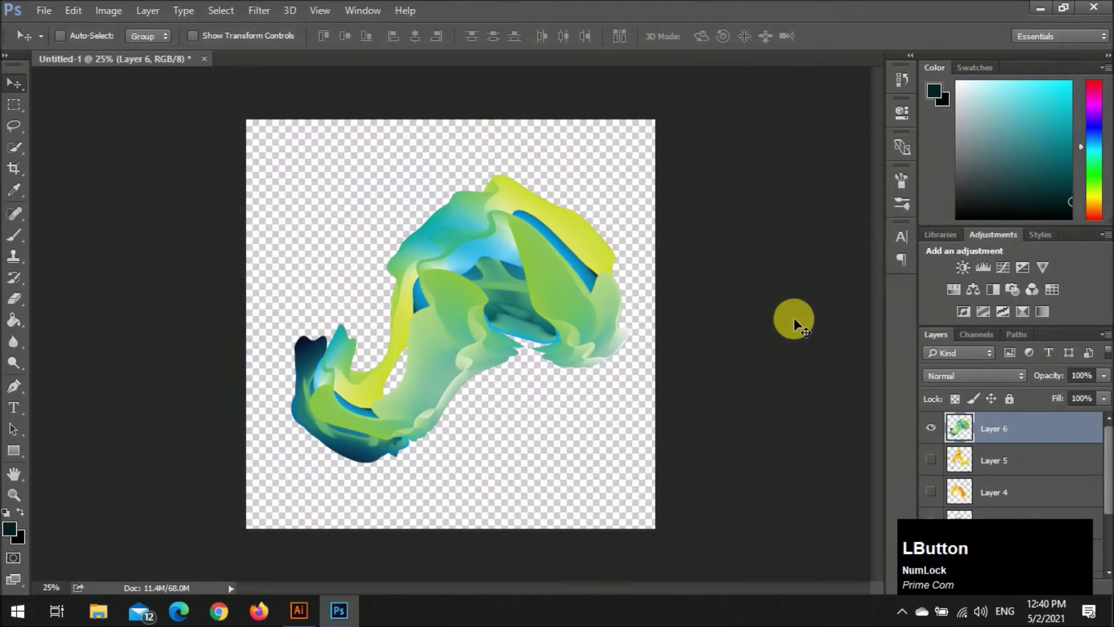
Save the distorted artwork as a PNG file named 11
key(ctrl+s)
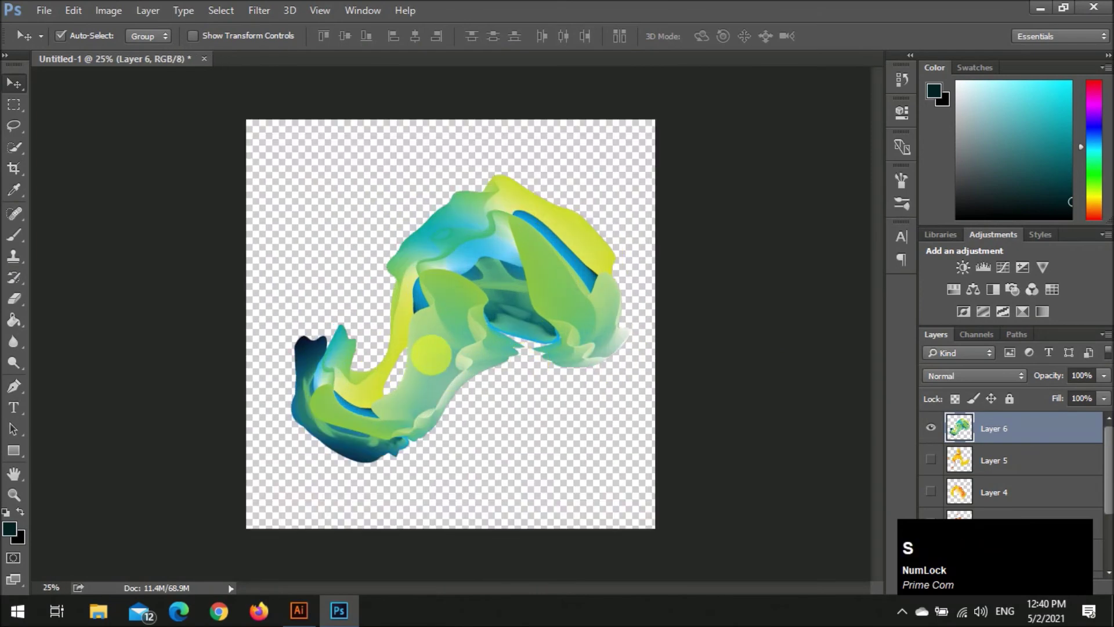
click(158, 328)
click(200, 551)
scroll(401, 243, down, 2)
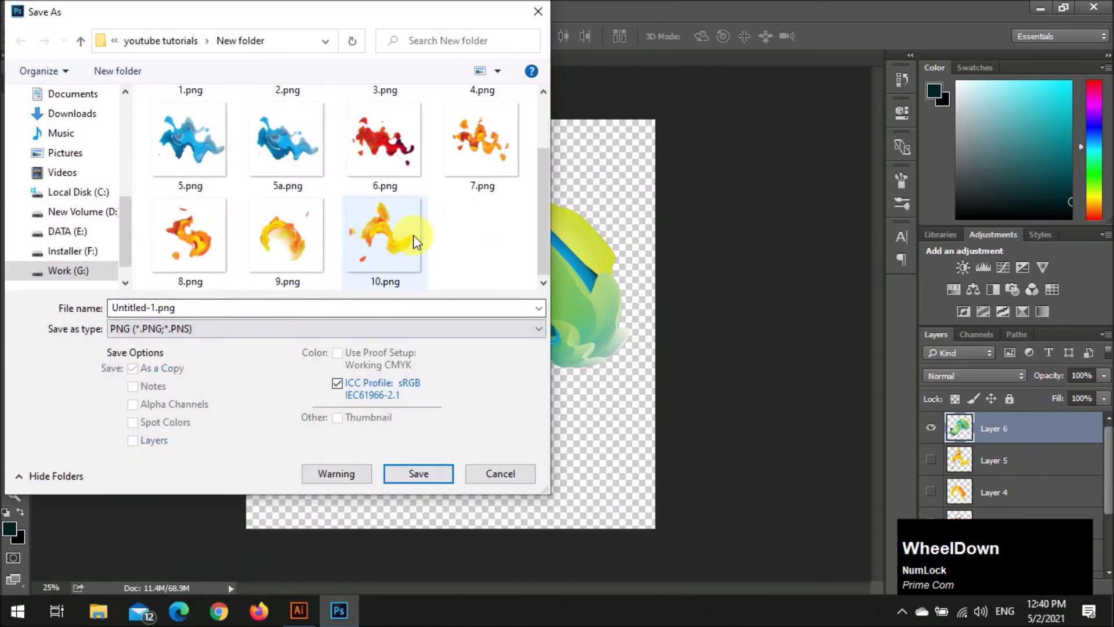
click(284, 313)
key(KP_Enter)
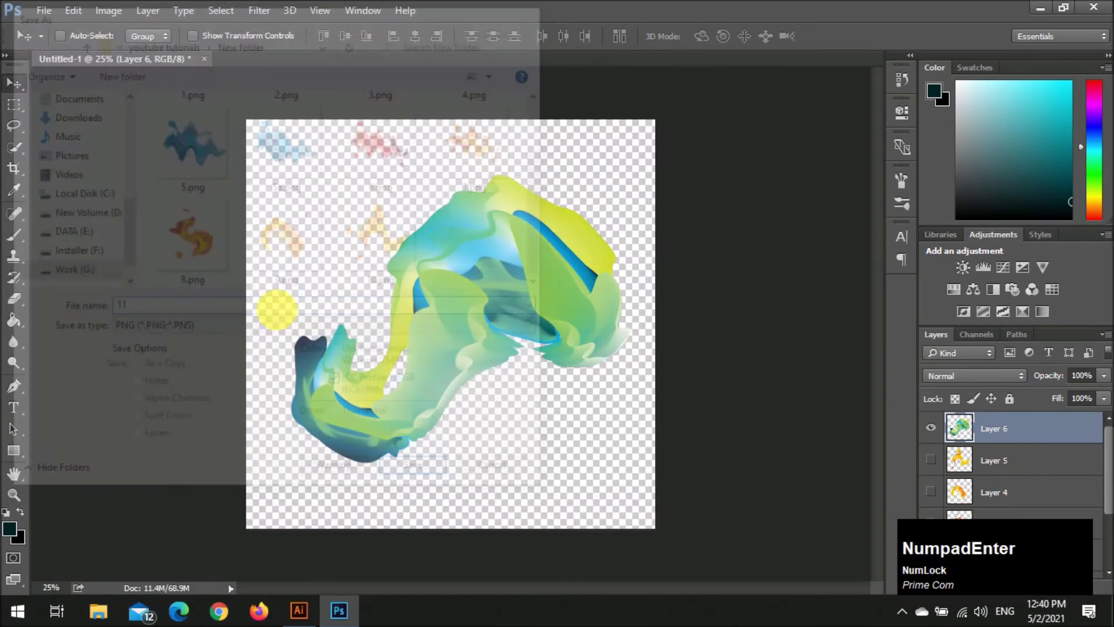
key(KP_Enter)
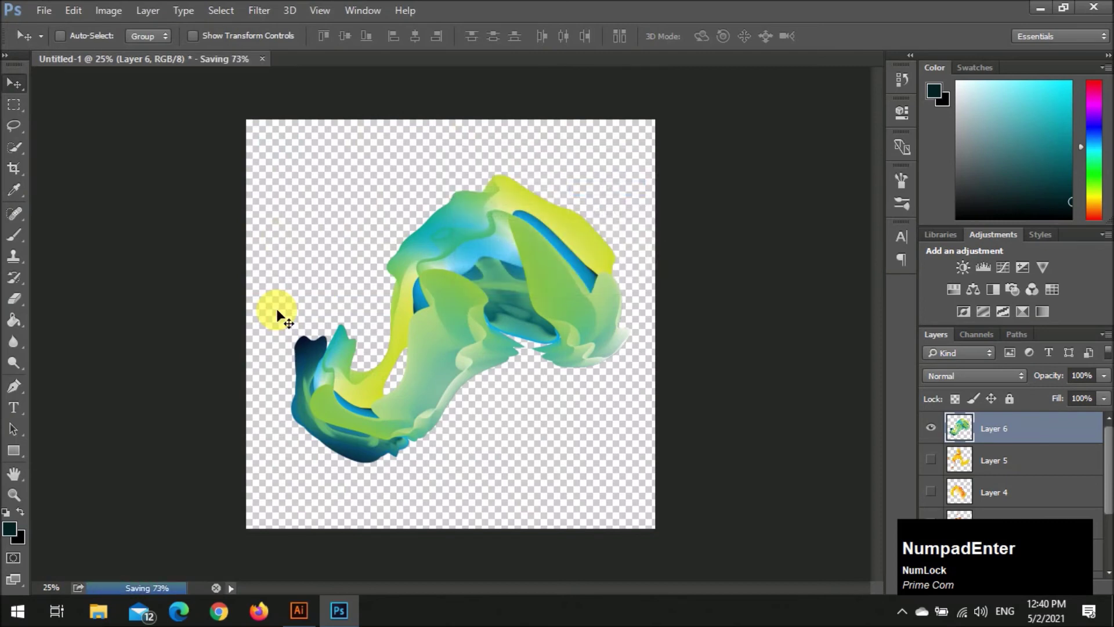
Hide the finished layer, paste the original blend image again, and enlarge and rotate it upright on the canvas
click(931, 427)
key(ctrl+v)
click(614, 191)
drag(545, 377, 386, 509)
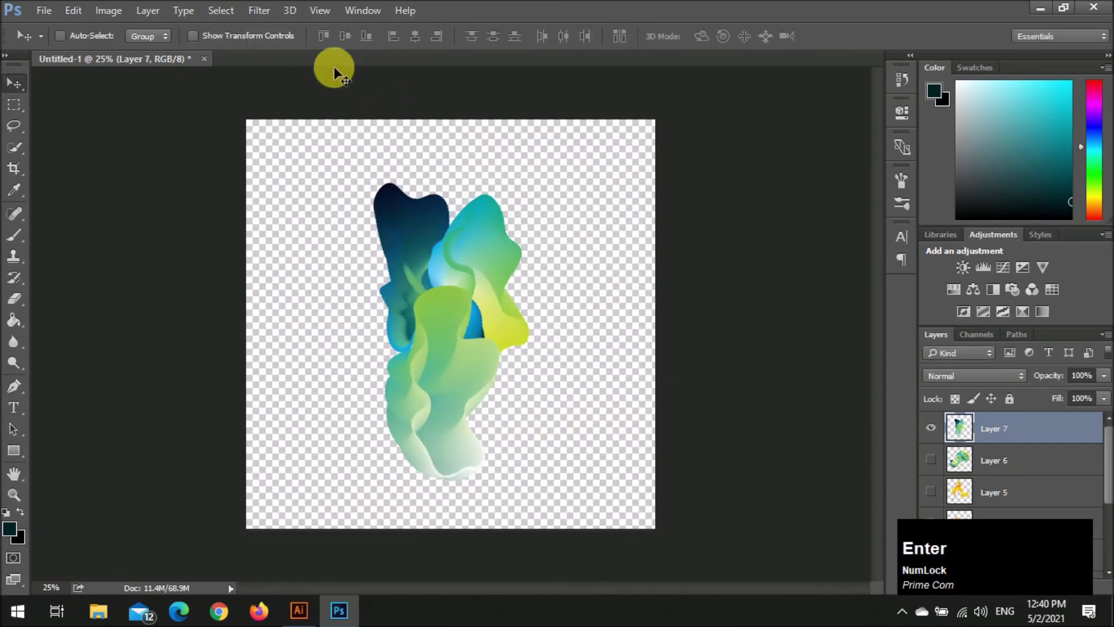
Apply a Wave filter to the new layer with wavelength 163–572, amplitude 444–445 and 70% horizontal scale
click(259, 10)
mouse_move(381, 224)
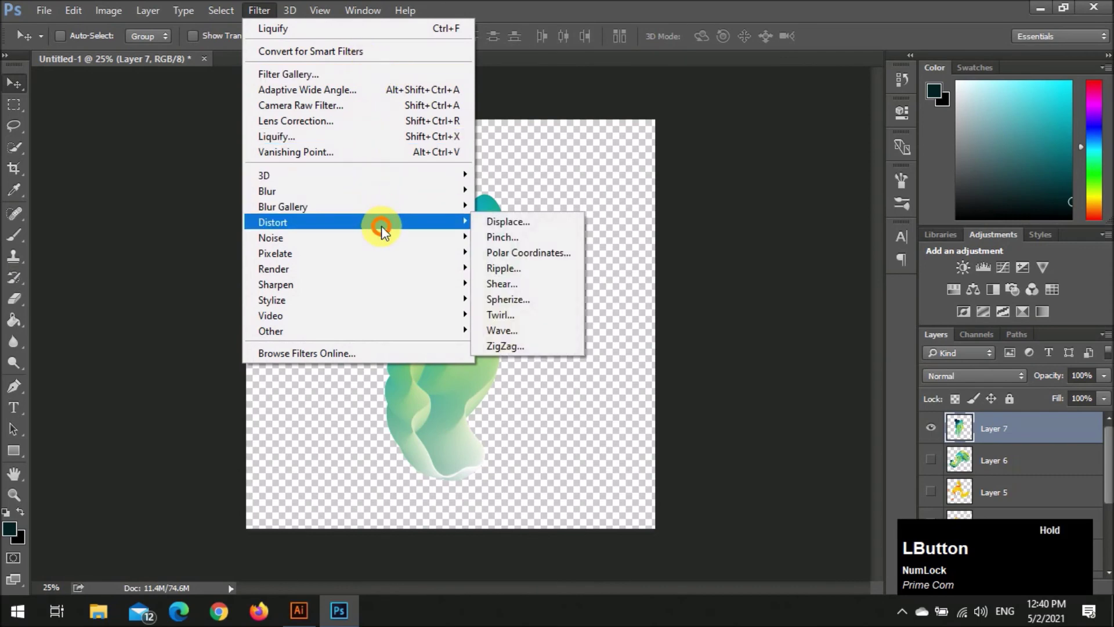
click(526, 331)
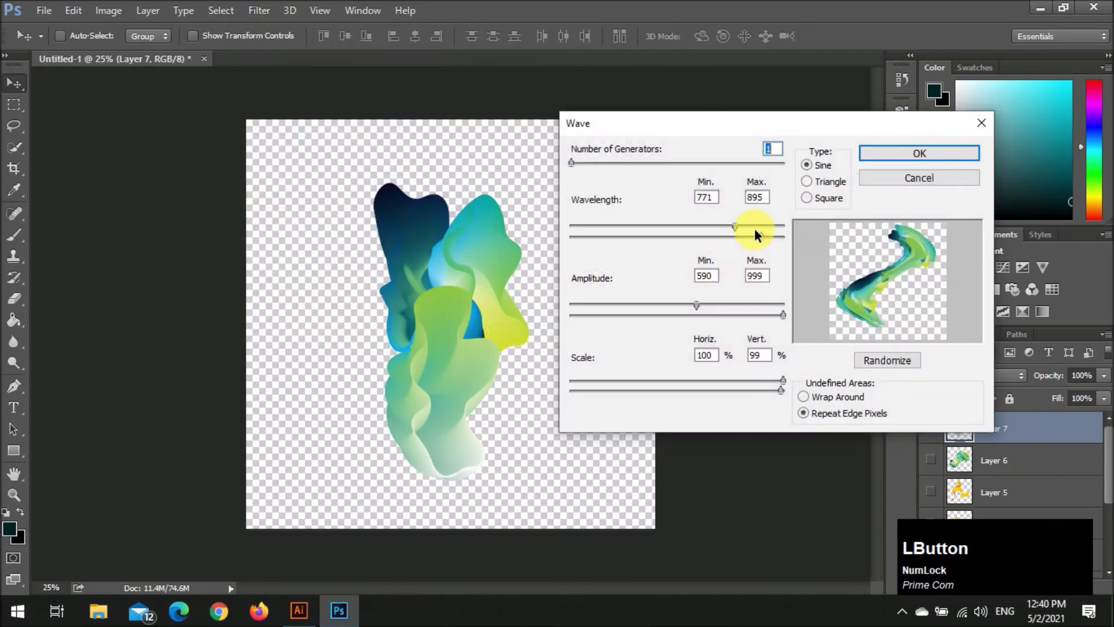
mouse_move(697, 305)
mouse_down()
mouse_move(564, 298)
mouse_move(776, 329)
mouse_move(718, 311)
mouse_move(795, 315)
mouse_move(685, 306)
mouse_up()
drag(736, 227, 644, 235)
drag(762, 236, 691, 238)
drag(781, 316, 667, 311)
drag(782, 379, 718, 372)
click(919, 153)
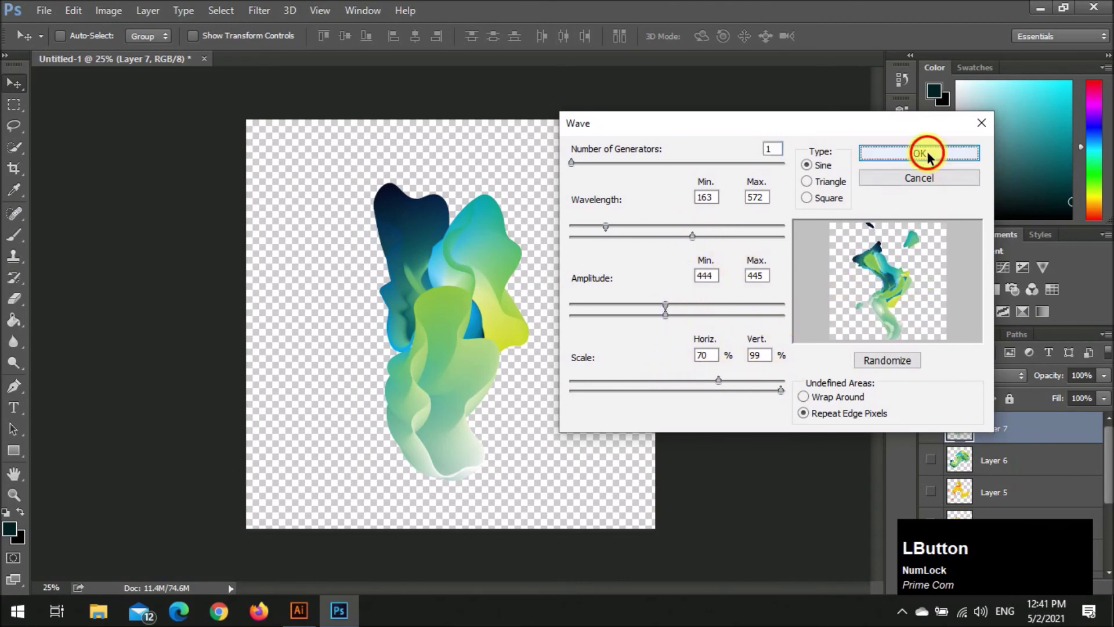
Scale the waved shape down proportionally to about 79% around its centre
key(ctrl+t)
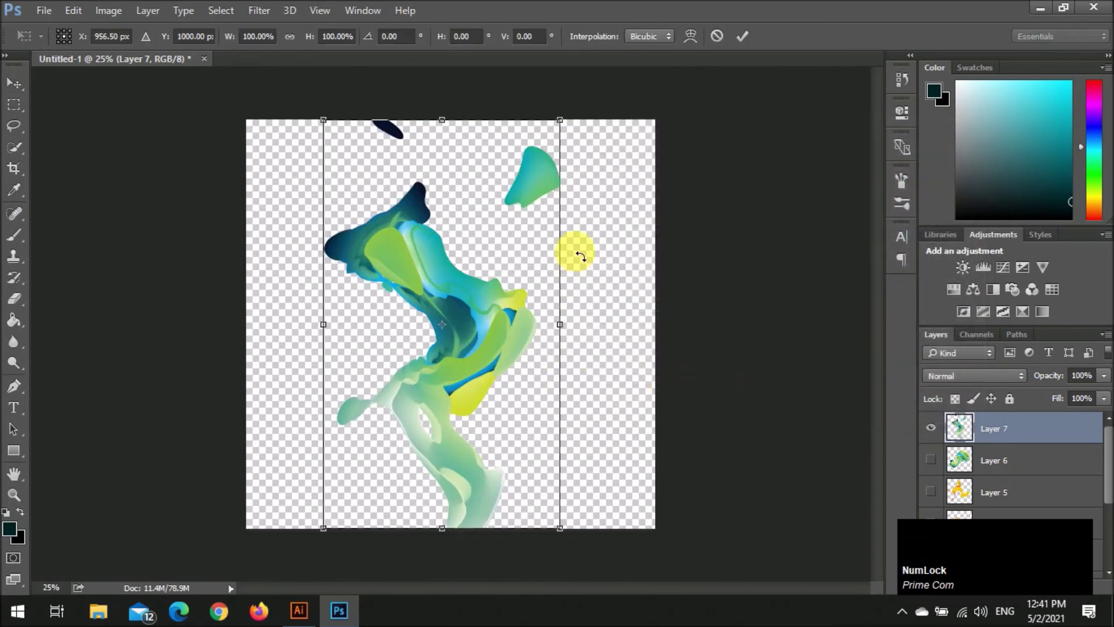
drag(563, 116, 535, 164)
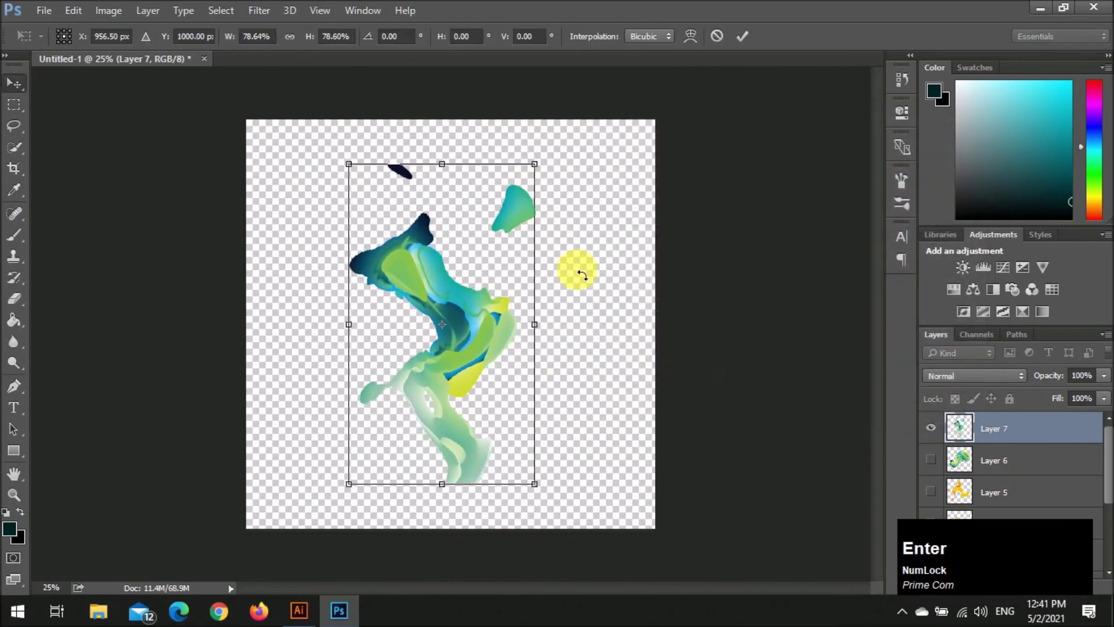
key(Return)
Lasso the flat, cut-off lower end of the pale green tail along a curve and delete it
scroll(479, 496, up, 2)
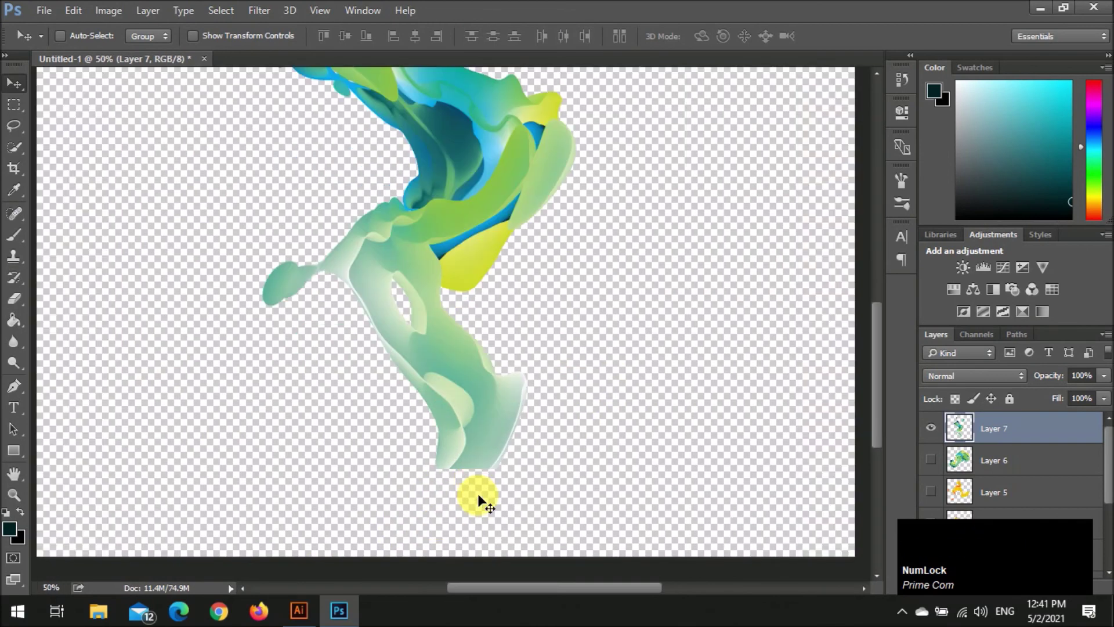
key(l)
scroll(479, 493, up, 1)
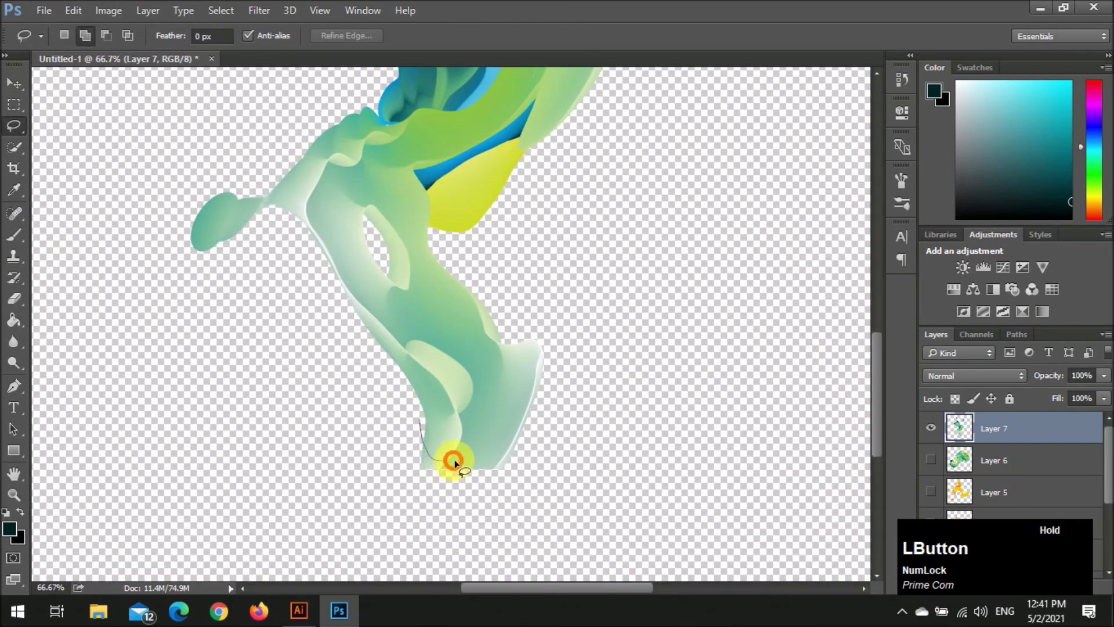
drag(350, 472, 348, 471)
key(BackSpace)
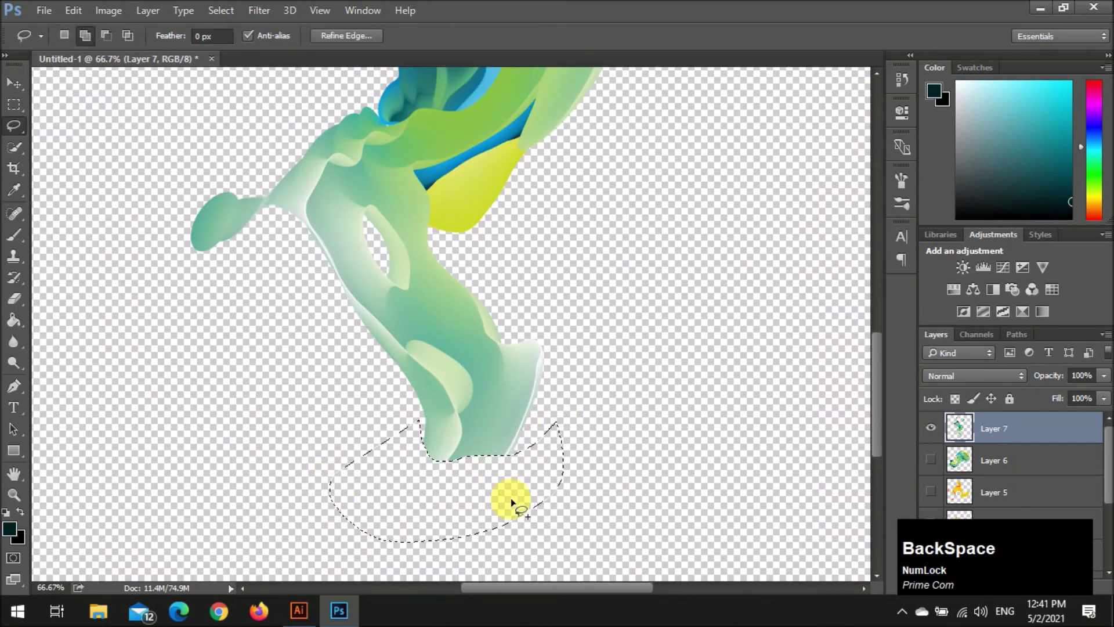
scroll(504, 474, up, 1)
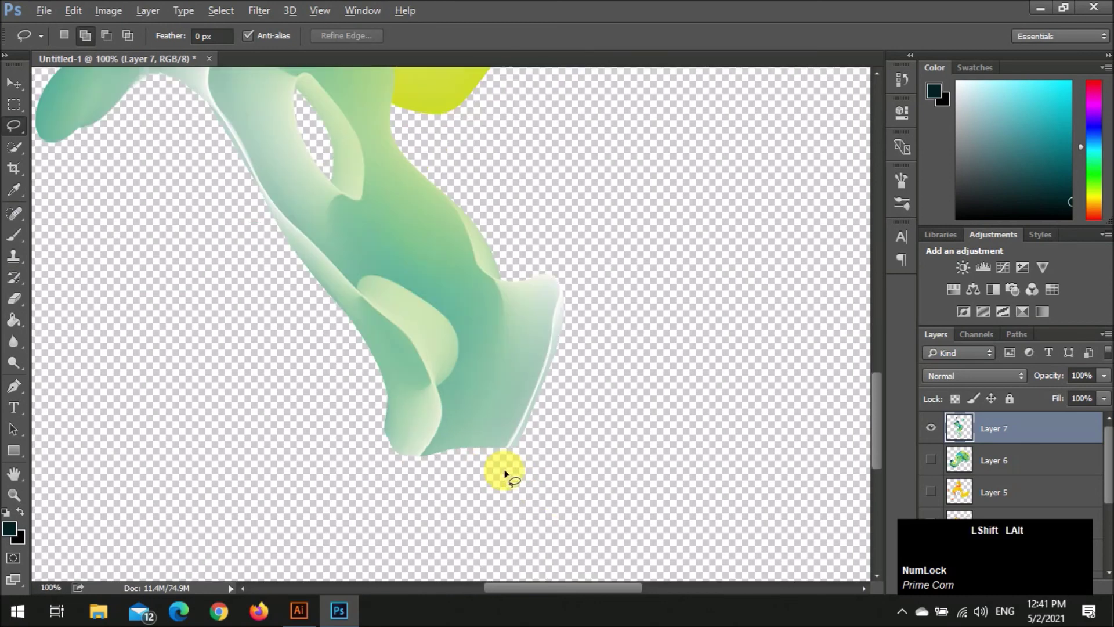
Trim the flat upper edge of the detached navy fragment with a lasso selection, and deselect
scroll(505, 474, down, 2)
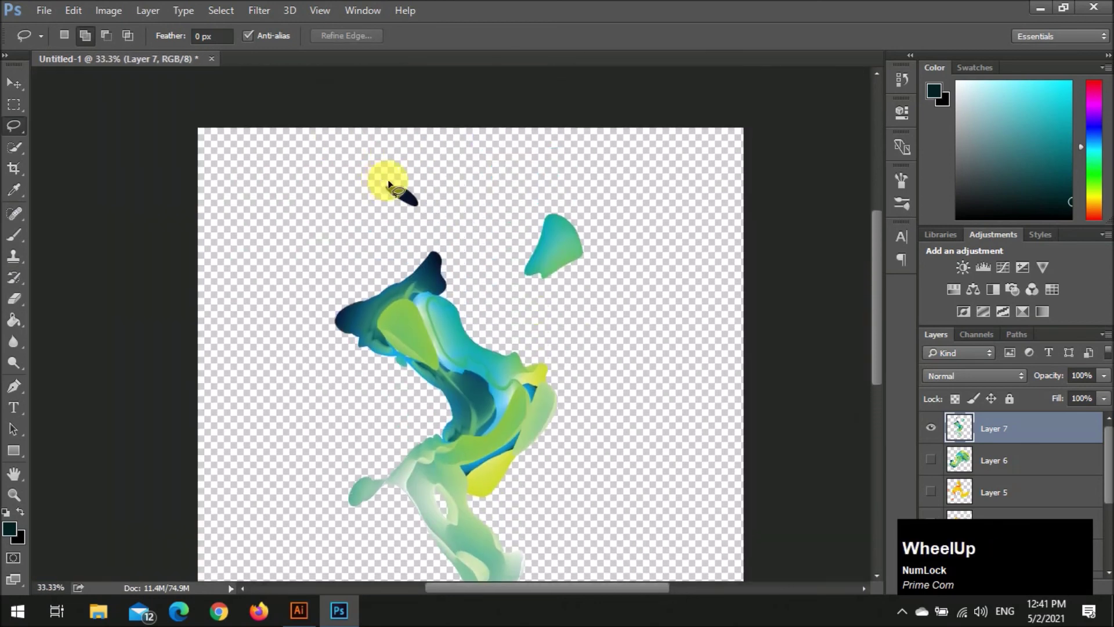
scroll(420, 220, up, 2)
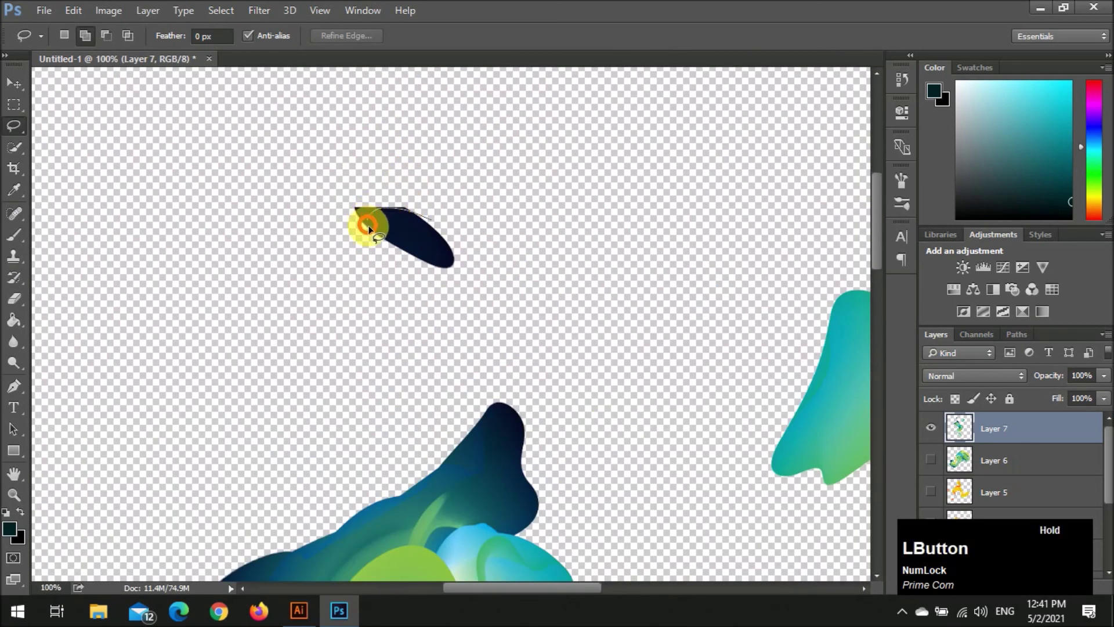
drag(473, 186, 472, 187)
key(BackSpace)
key(ctrl+d)
scroll(491, 173, down, 4)
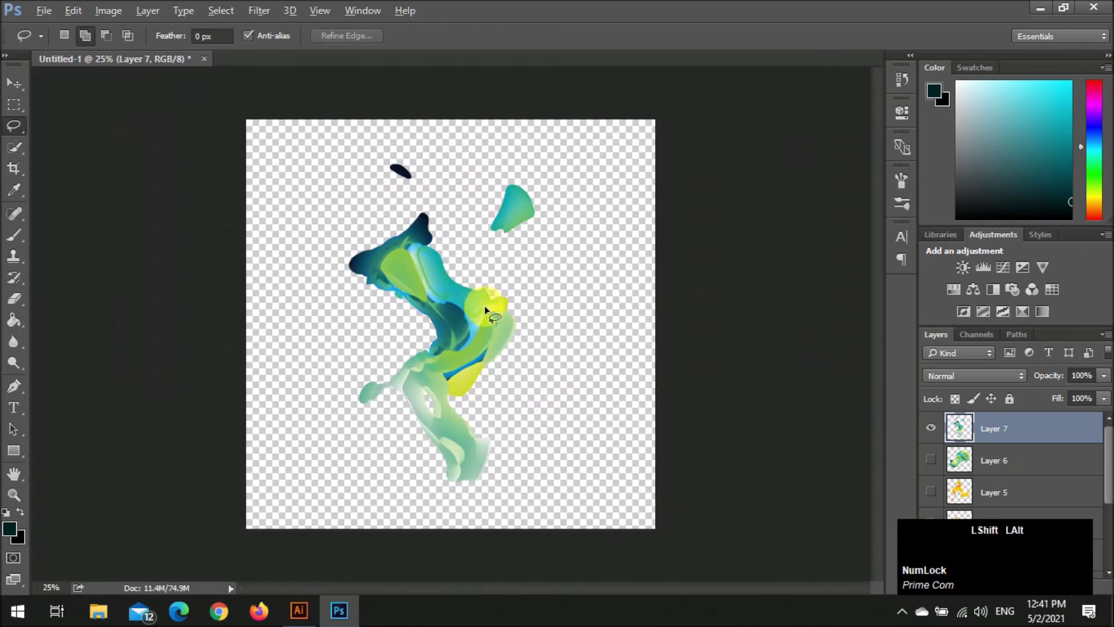
Nudge the splash slightly down and rotate it counterclockwise so its pale tail extends sideways
key(v)
drag(469, 321, 466, 330)
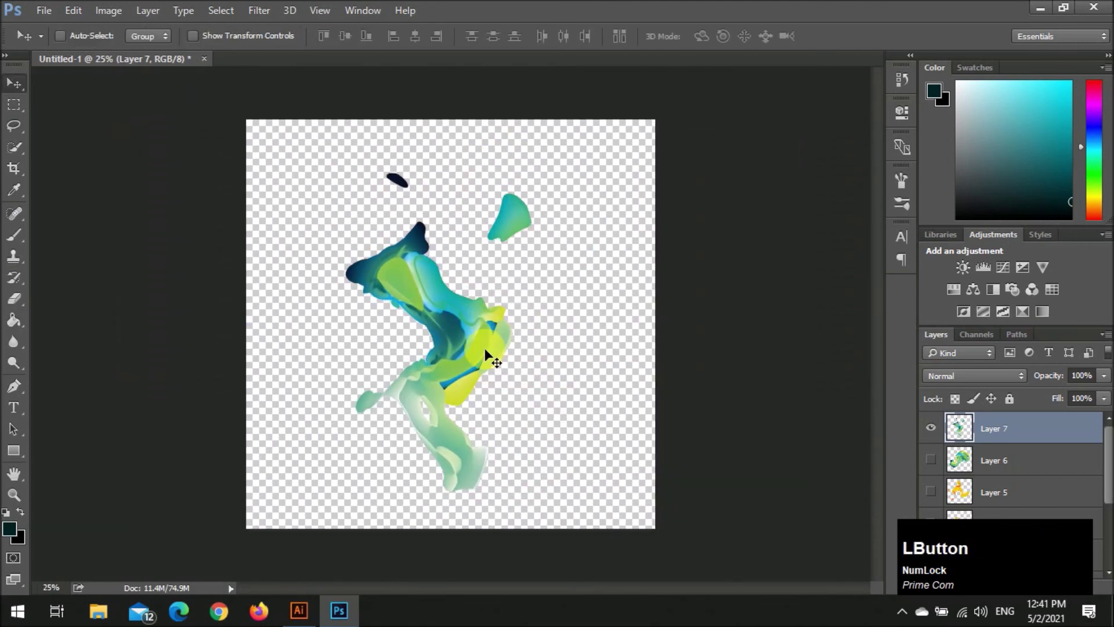
scroll(486, 356, up, 1)
scroll(503, 288, down, 1)
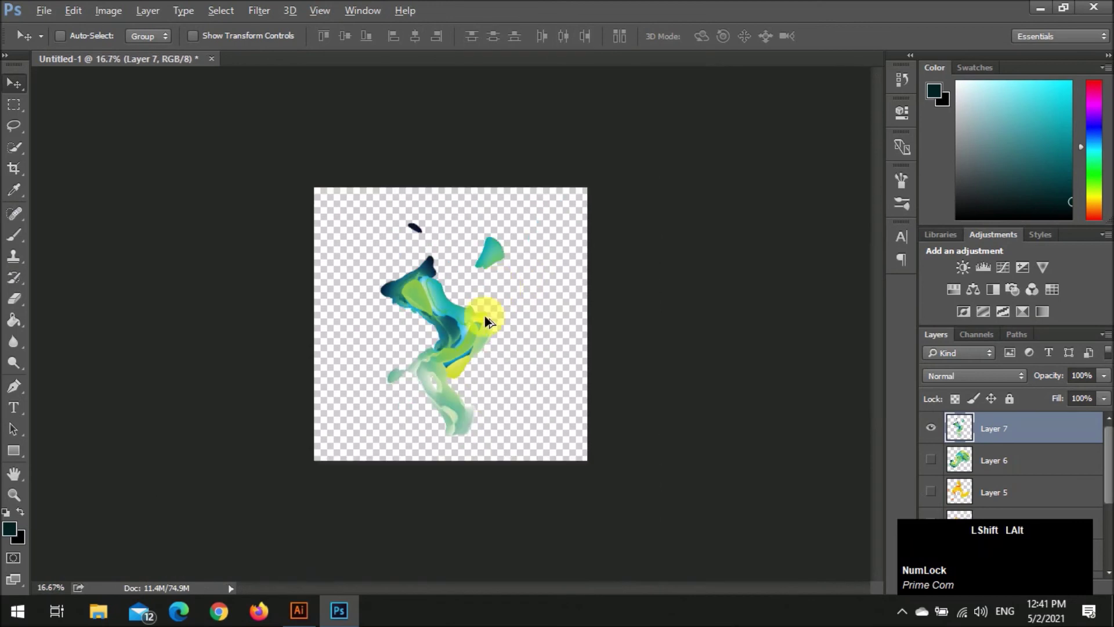
key(ctrl+t)
drag(533, 147, 392, 133)
key(Return)
Open Liquify on the rotated splash and bend its middle and pale tail with the Forward Warp tool
scroll(516, 401, up, 1)
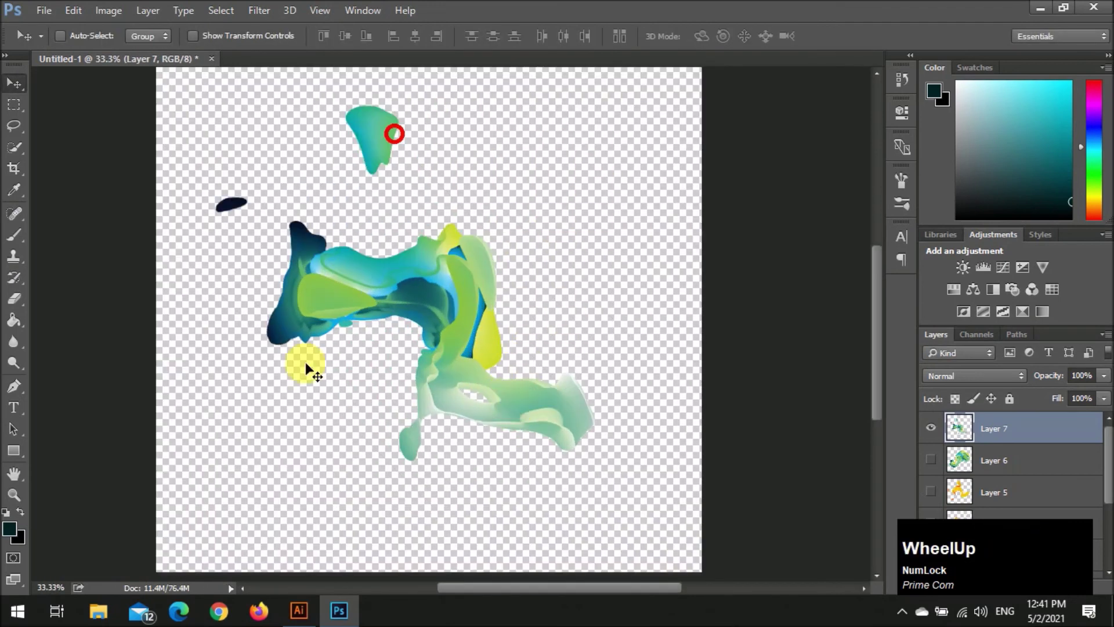
click(260, 10)
click(307, 139)
mouse_move(294, 371)
mouse_down()
mouse_move(279, 351)
mouse_move(395, 330)
mouse_move(383, 159)
mouse_move(476, 224)
mouse_up()
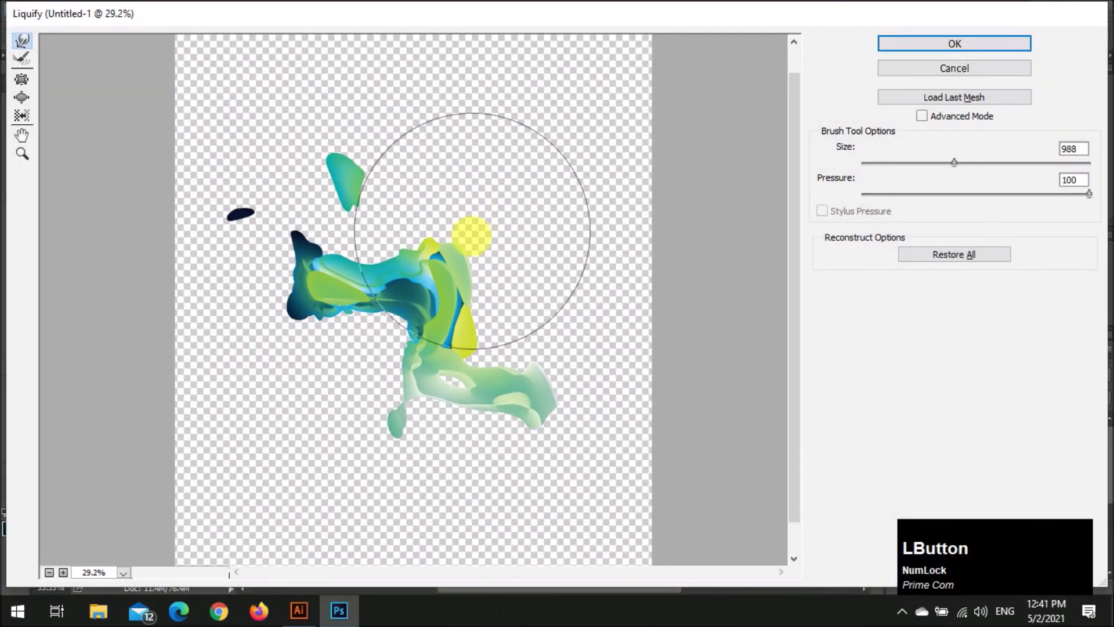
scroll(369, 360, up, 1)
mouse_move(373, 370)
mouse_down()
mouse_move(381, 333)
mouse_move(363, 357)
mouse_move(383, 365)
mouse_move(397, 307)
mouse_move(451, 227)
mouse_move(398, 450)
mouse_move(406, 471)
mouse_up()
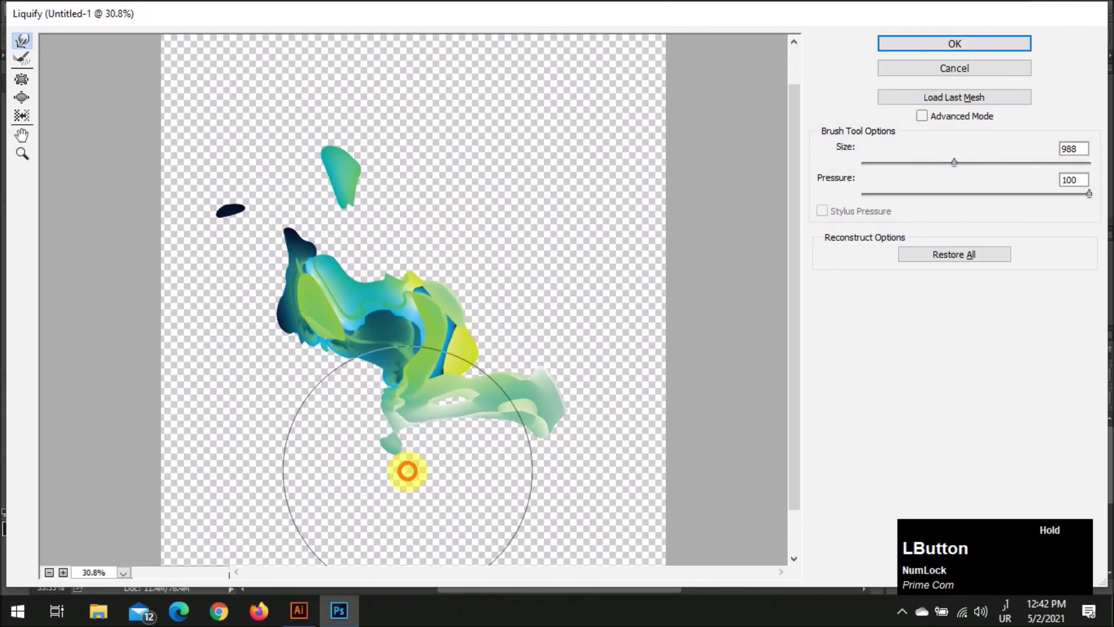
Refine the splash with Liquify's Bloat tool, shrink the detached pieces with the Pucker tool, and apply the filter
click(21, 98)
mouse_move(451, 416)
mouse_down()
mouse_move(374, 397)
mouse_move(525, 410)
mouse_move(523, 399)
mouse_move(253, 310)
mouse_move(304, 292)
mouse_move(300, 304)
mouse_move(304, 269)
mouse_move(443, 300)
mouse_move(423, 315)
mouse_move(385, 430)
mouse_move(413, 466)
mouse_move(401, 462)
mouse_move(341, 178)
mouse_up()
click(21, 80)
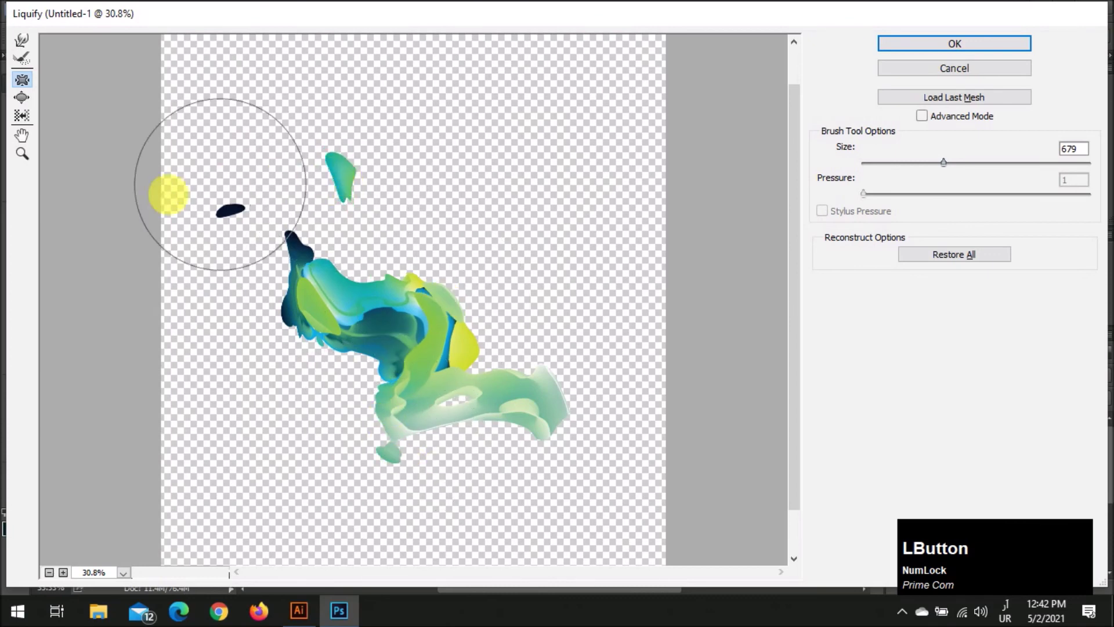
click(921, 44)
Centre the splash on the canvas and enlarge it proportionally to about 119%
scroll(629, 325, down, 2)
drag(465, 345, 486, 365)
key(ctrl+t)
drag(555, 420, 569, 427)
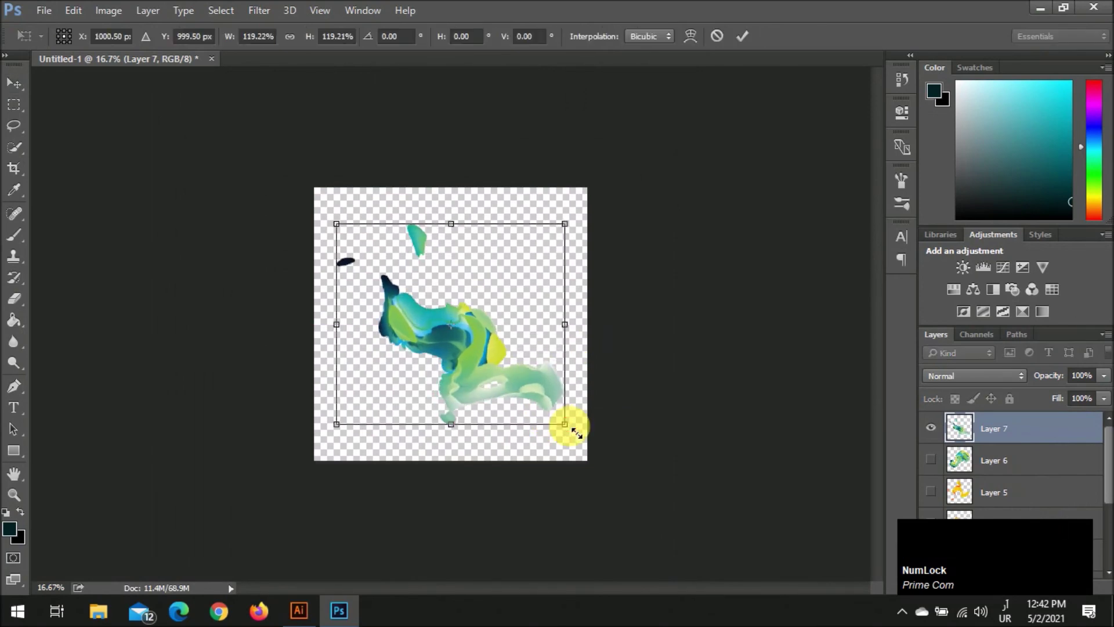
key(Return)
Save the second green-blue variation as a PNG file named 12
key(ctrl+shift+s)
click(175, 329)
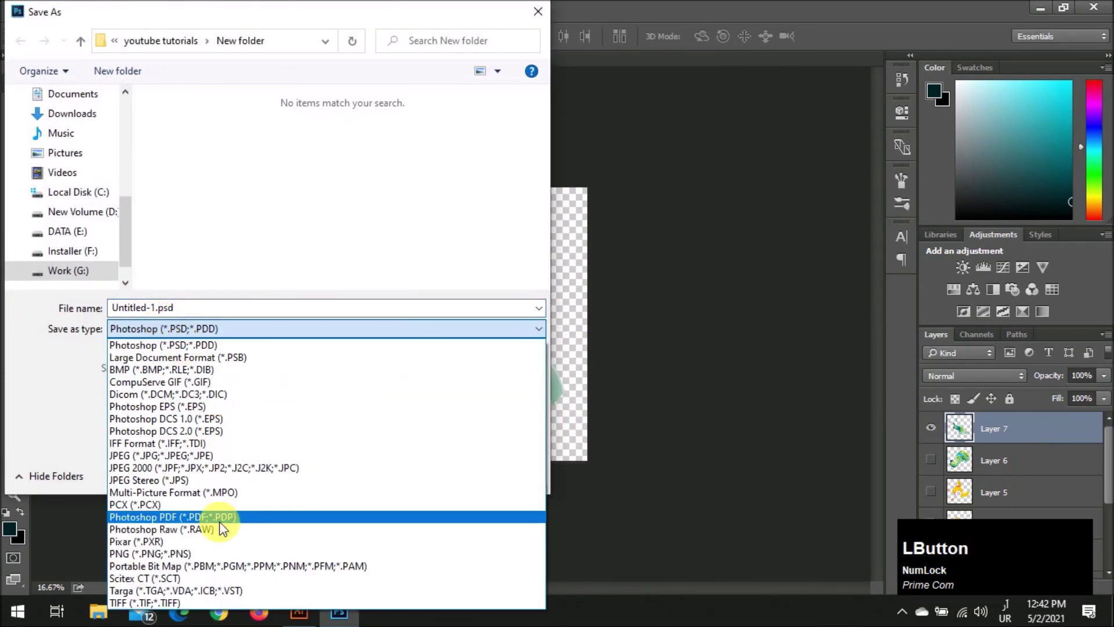
click(219, 558)
scroll(515, 209, down, 1)
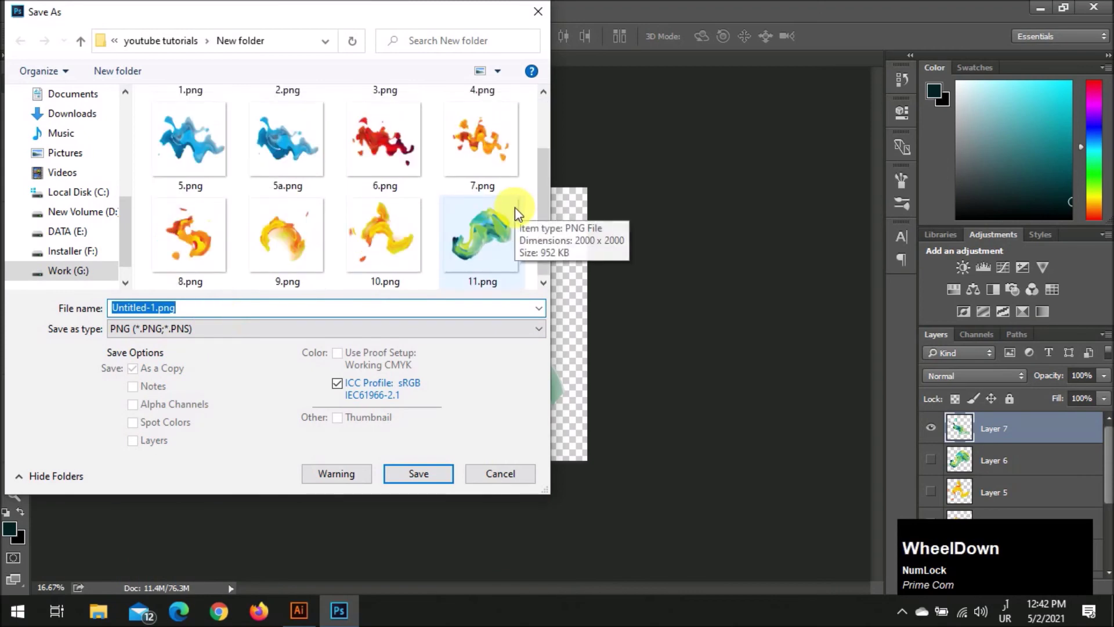
text(12)
key(Return)
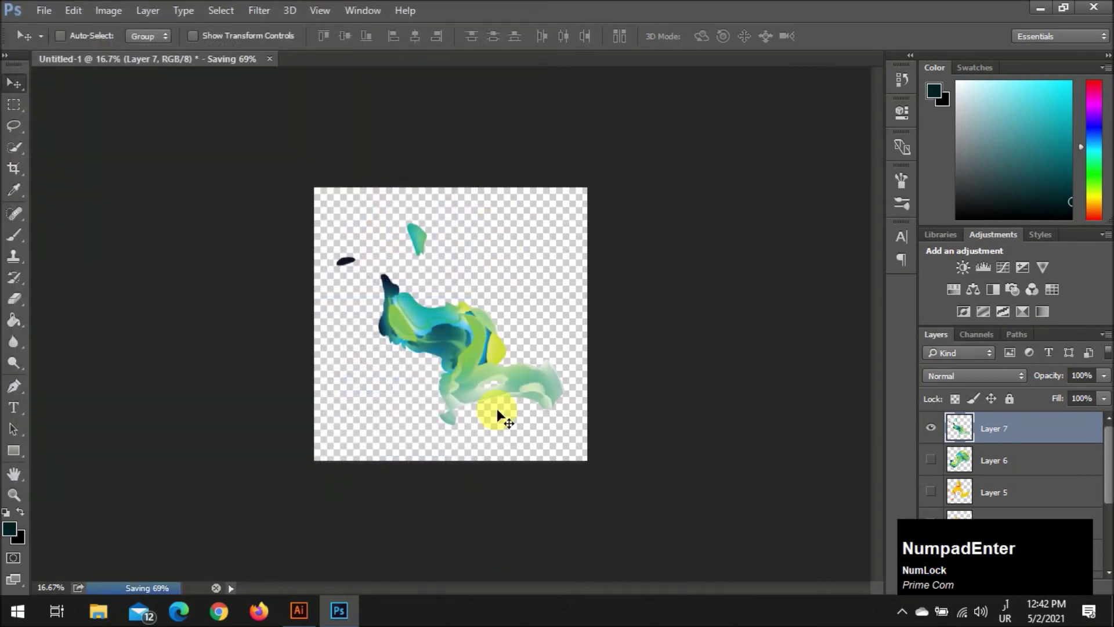
Switch to Illustrator and save the tutorals7.ai document
click(299, 611)
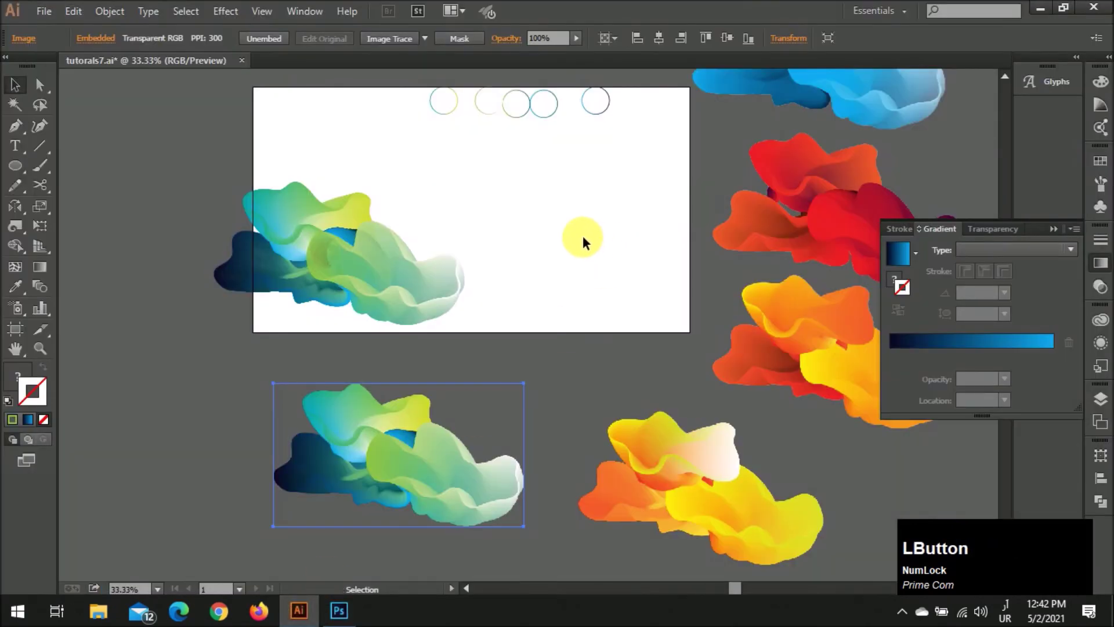
click(322, 619)
click(329, 620)
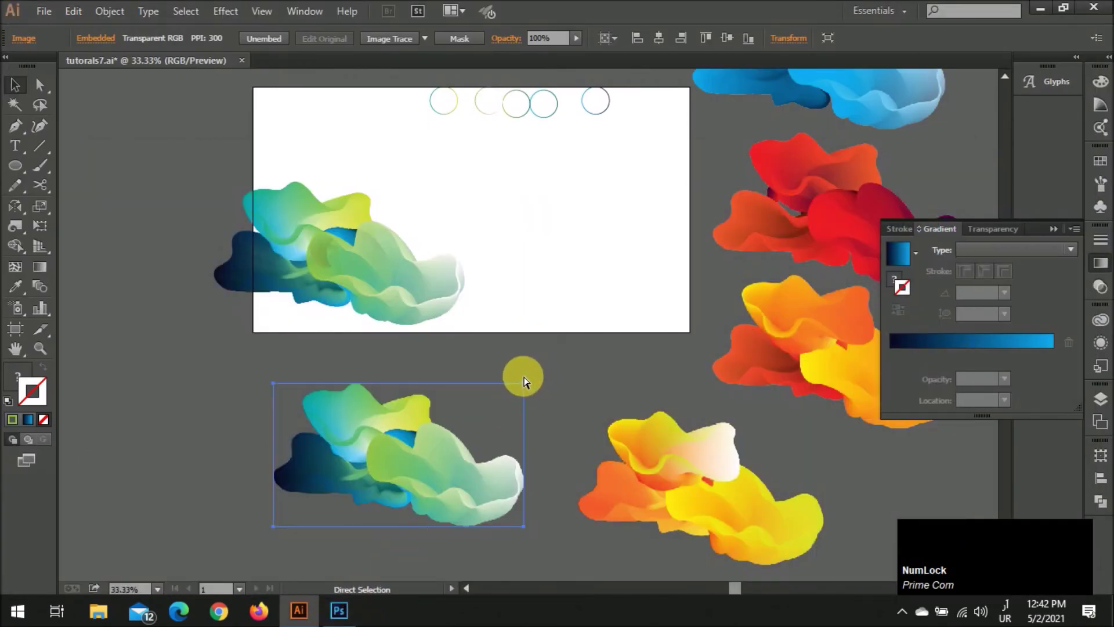
key(ctrl+s)
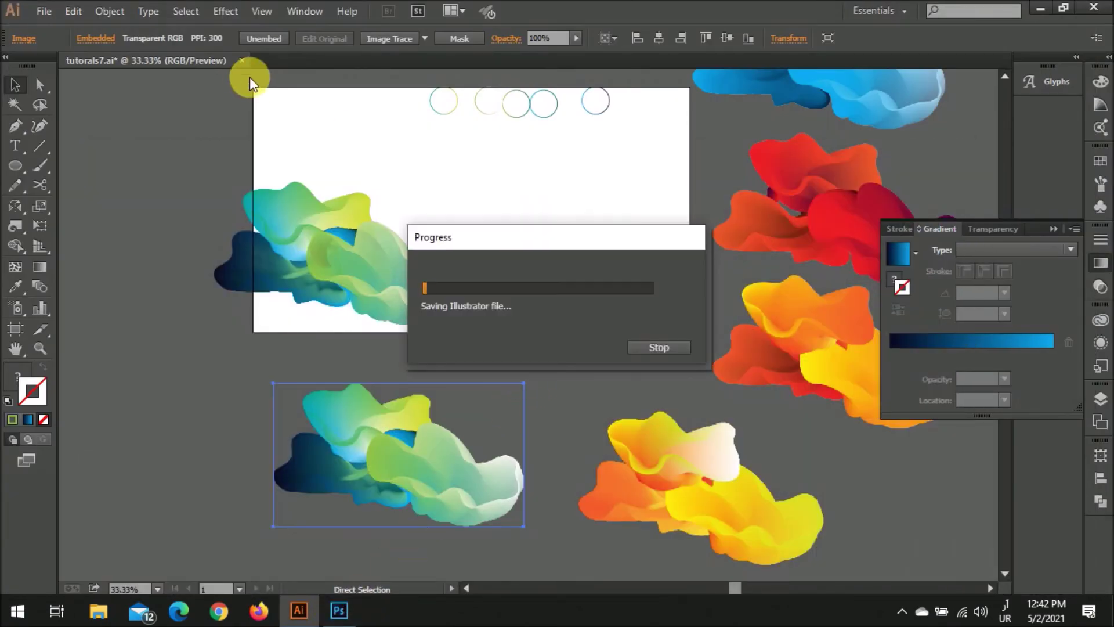